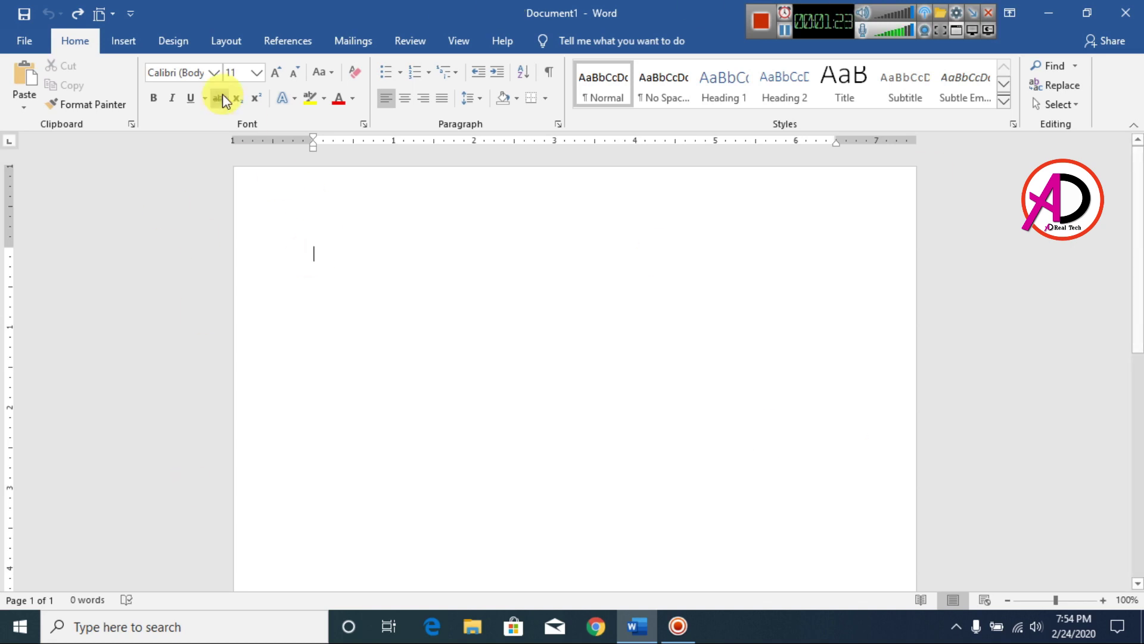
# Apply Narrow margins and A4 paper size to the blank page.
pyautogui.click(228, 40)
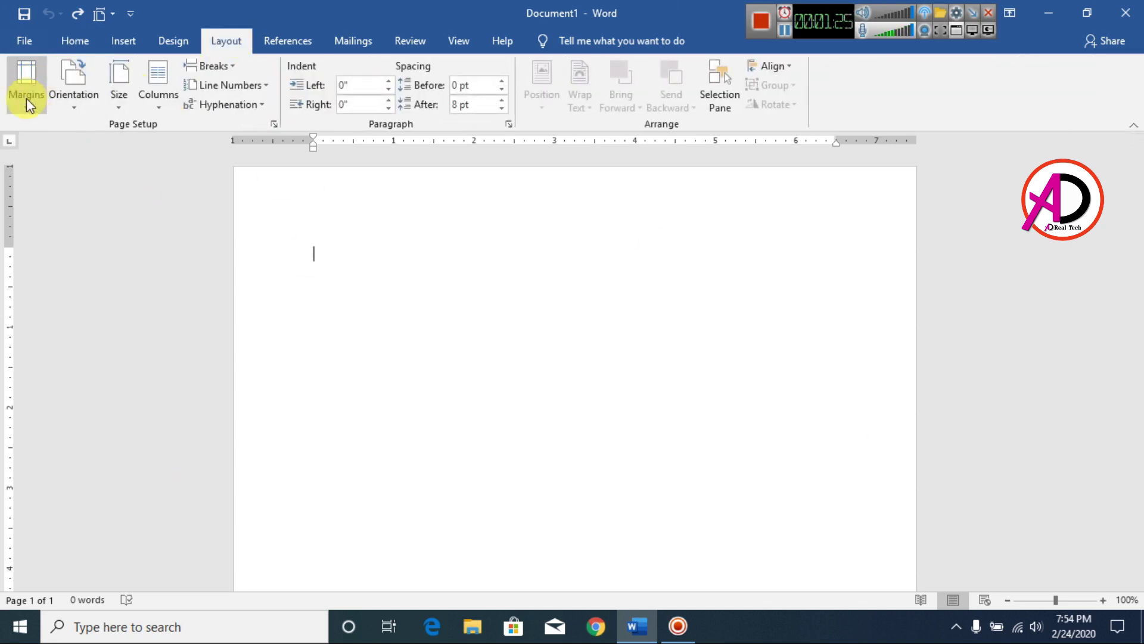
pyautogui.click(26, 97)
pyautogui.click(104, 260)
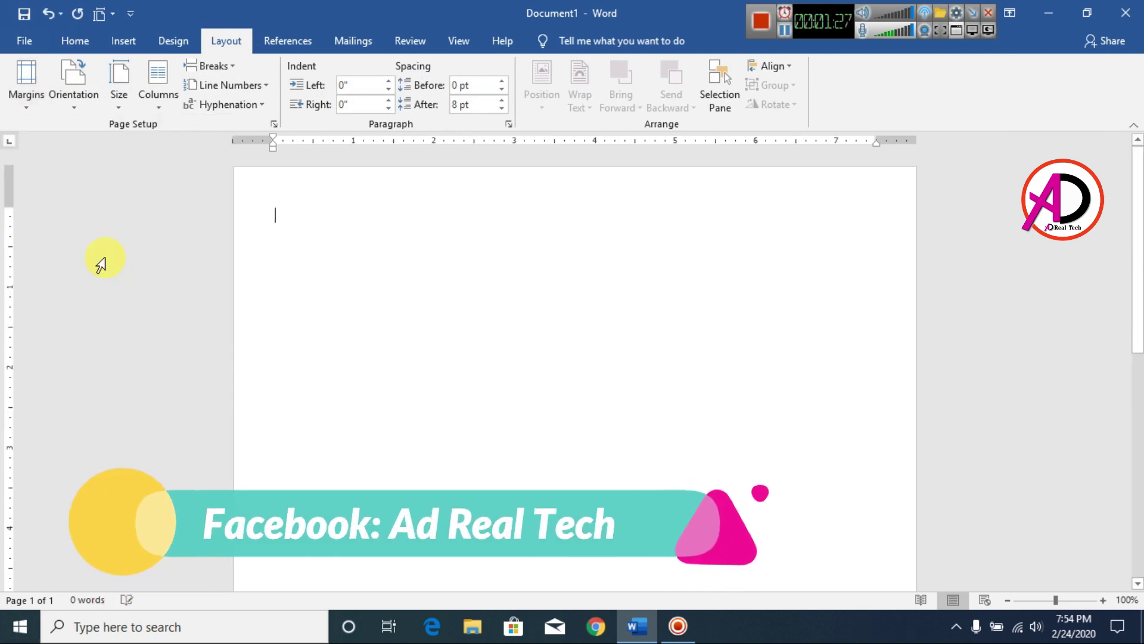
pyautogui.click(119, 96)
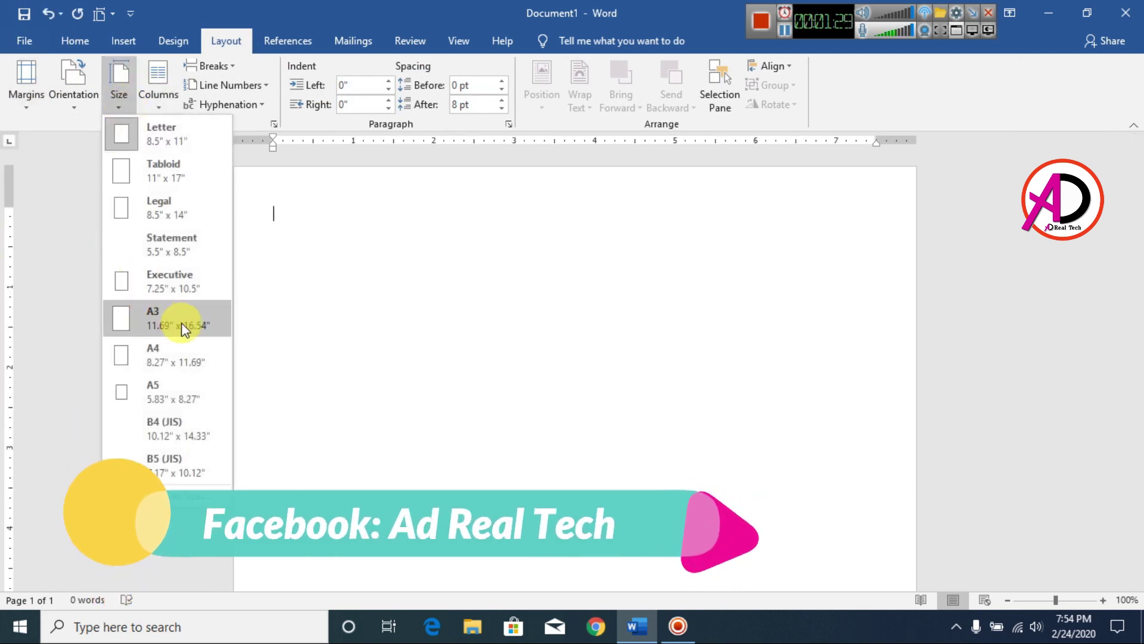
pyautogui.click(165, 353)
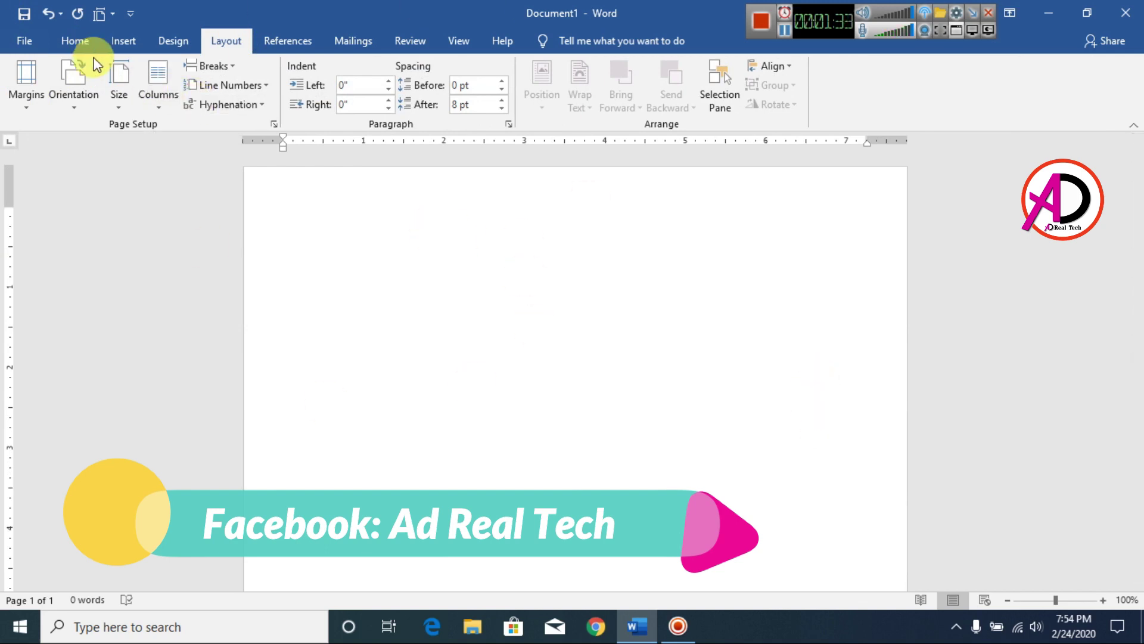
pyautogui.click(178, 47)
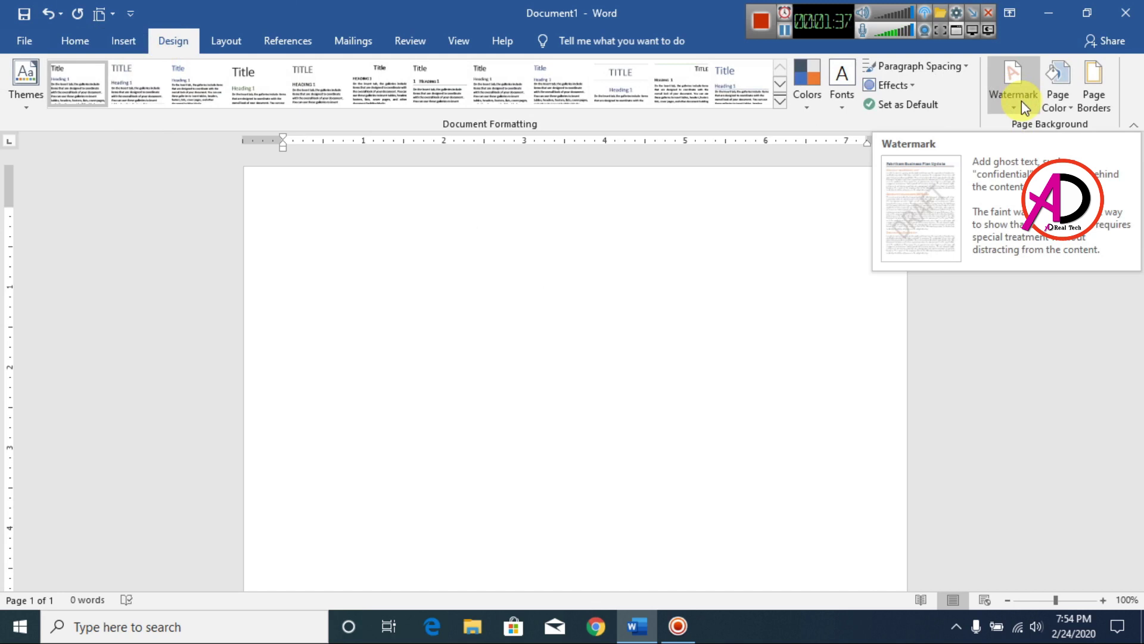
# Insert E:\logo global touch.png as a washed-out custom picture watermark.
pyautogui.scroll(-3, 486, 374)
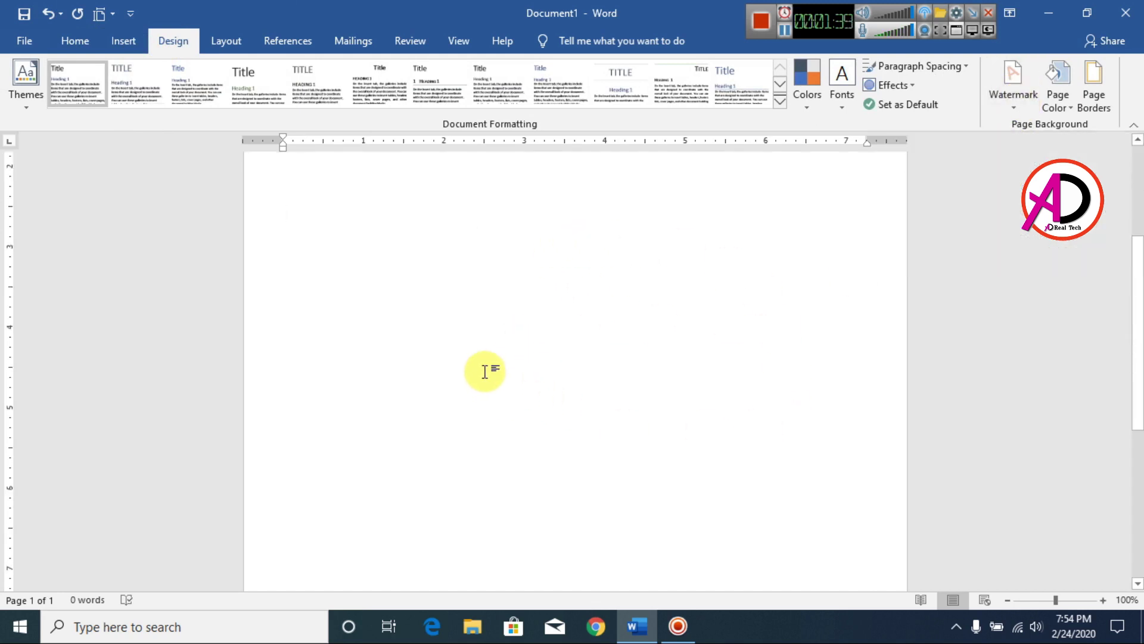
pyautogui.scroll(3, 492, 316)
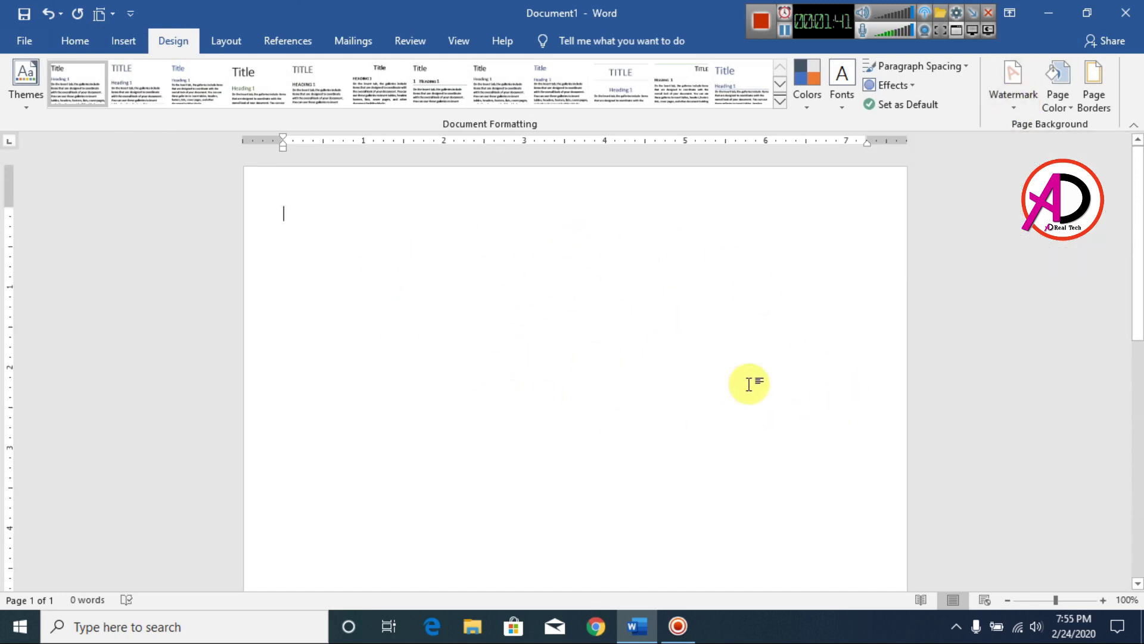
pyautogui.click(1017, 102)
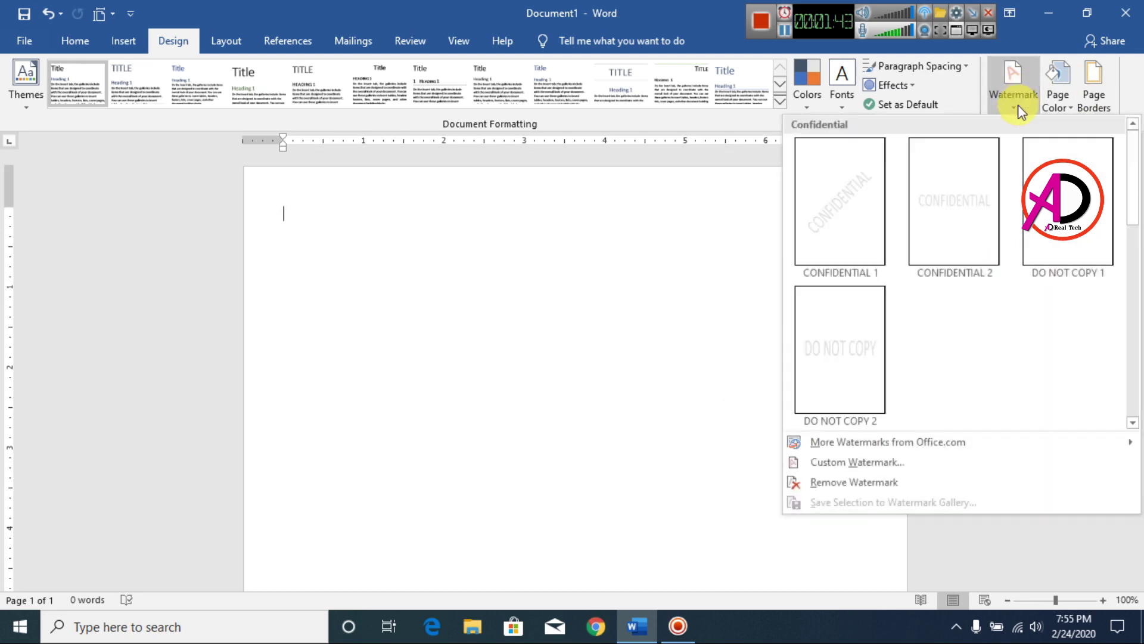
pyautogui.click(836, 463)
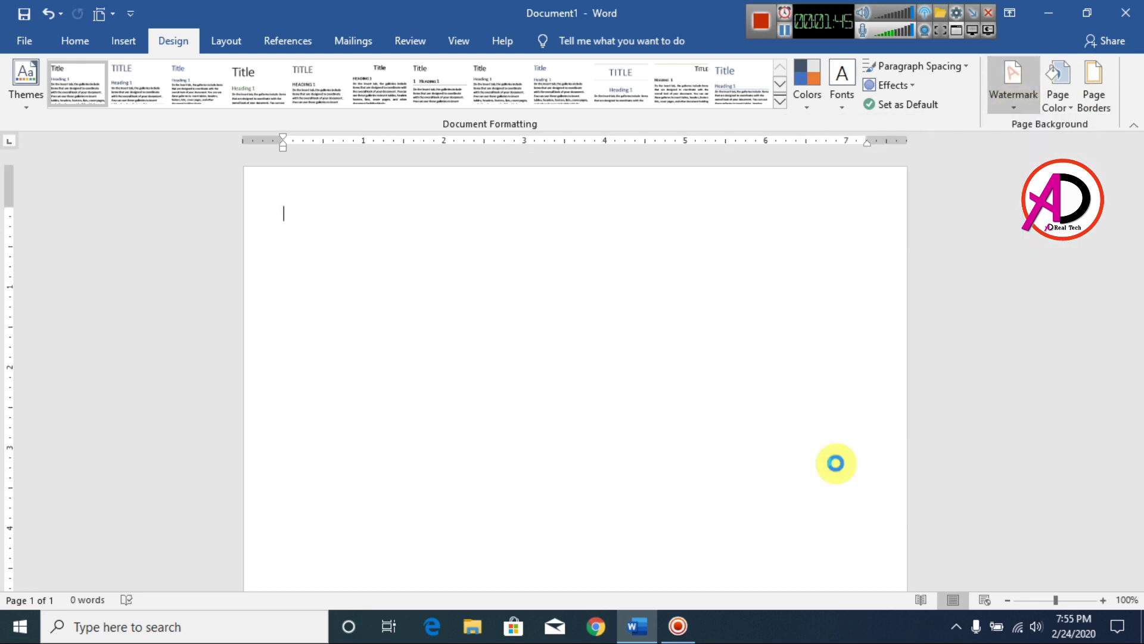
pyautogui.click(467, 216)
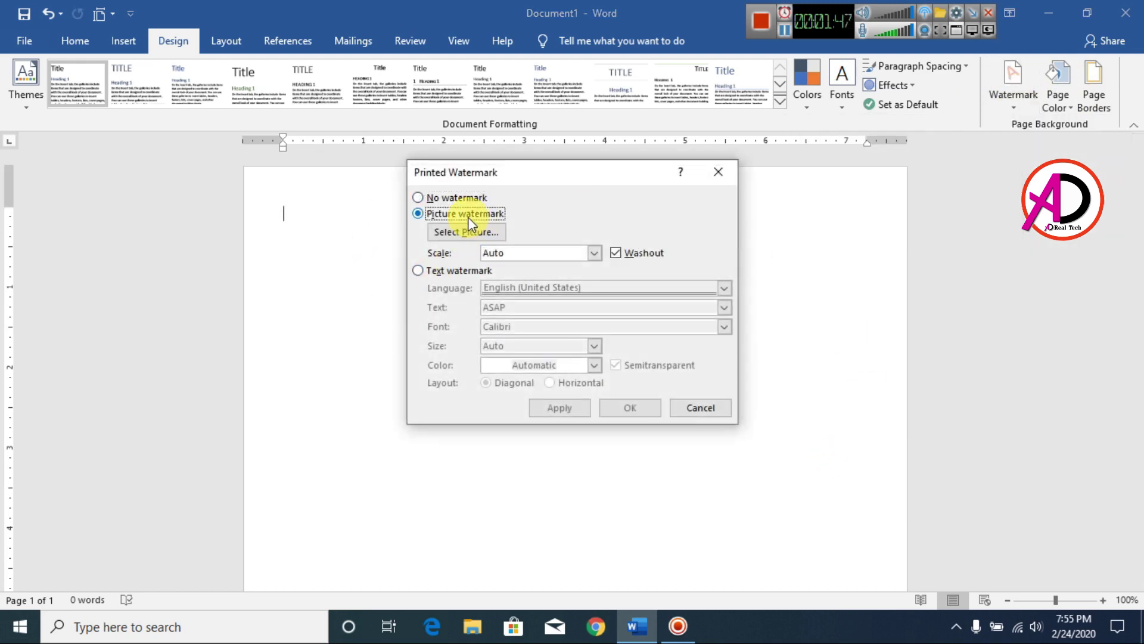
pyautogui.click(467, 233)
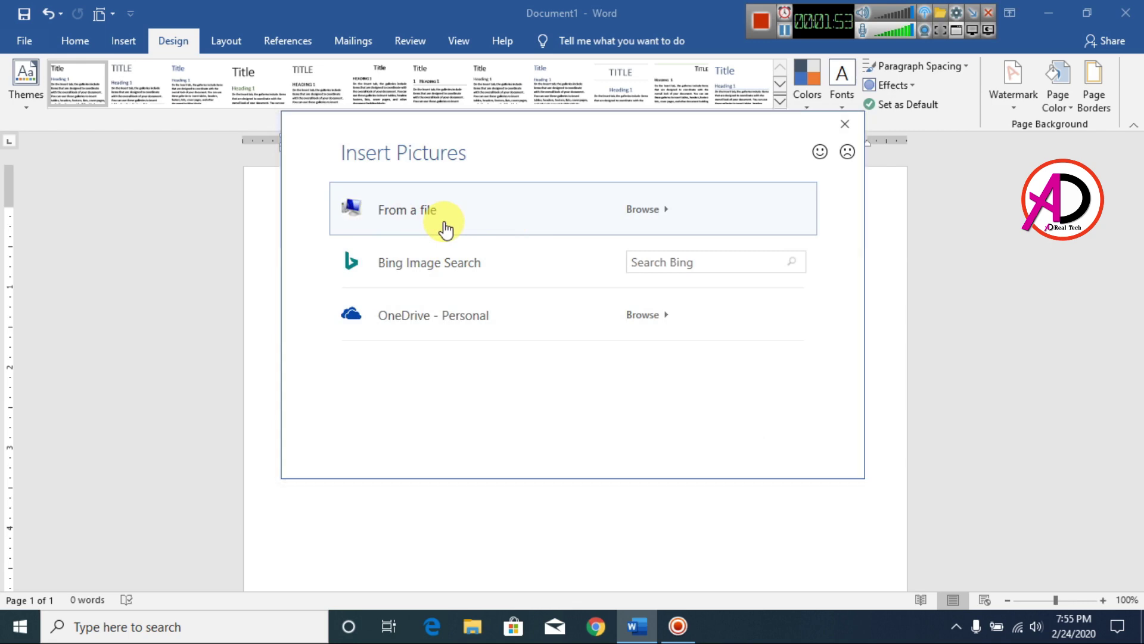
pyautogui.click(446, 229)
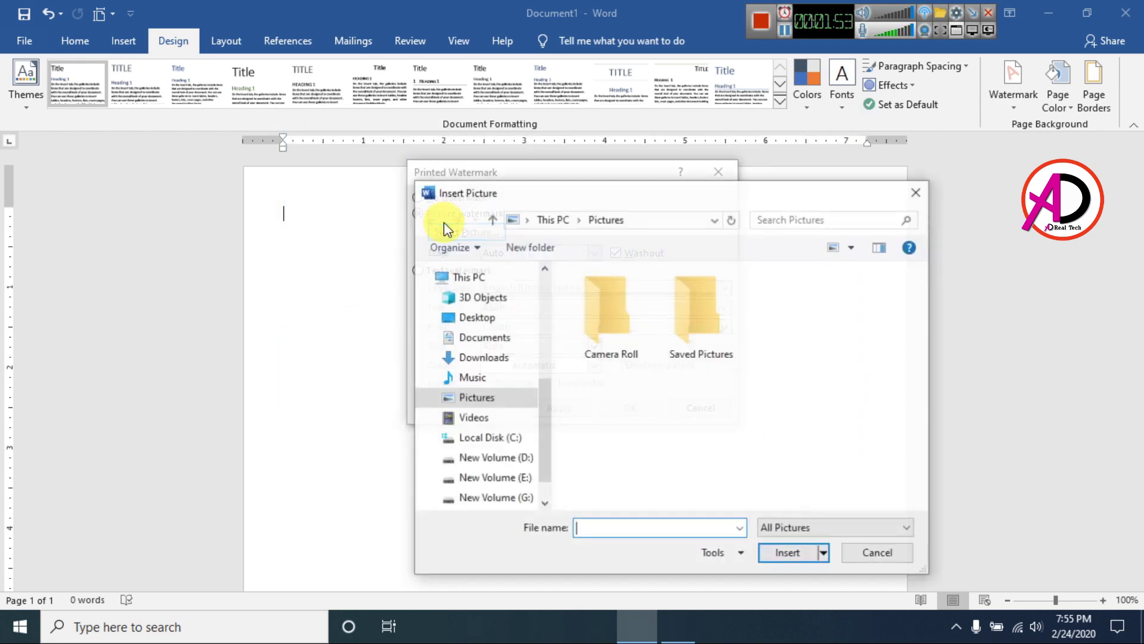
pyautogui.click(508, 480)
pyautogui.moveTo(917, 310); pyautogui.dragTo(938, 463)
pyautogui.click(620, 442)
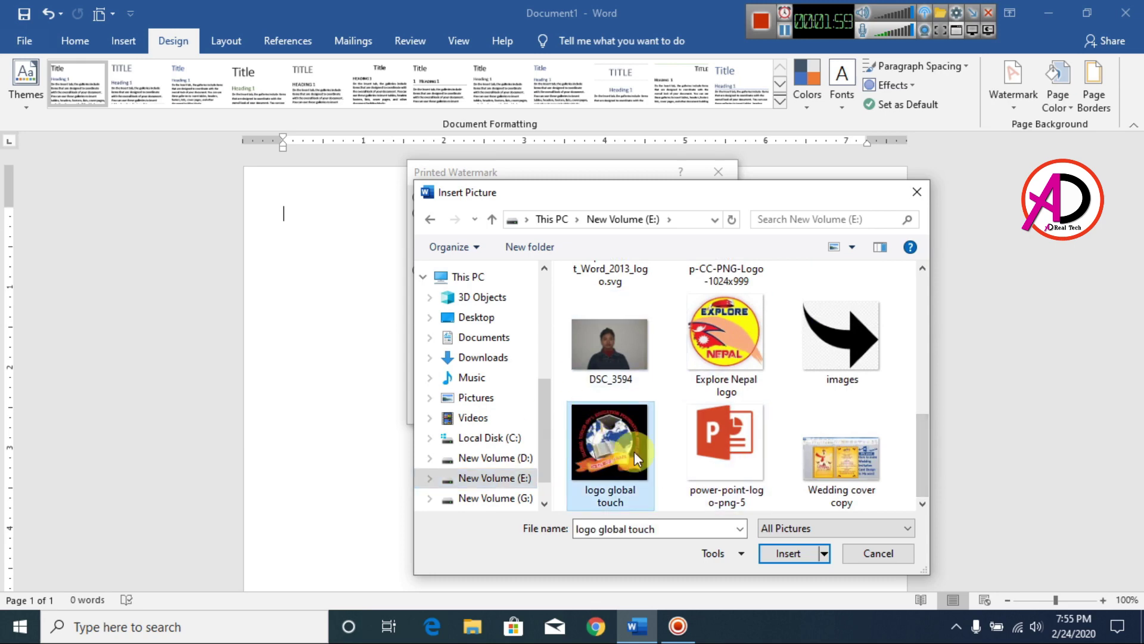
pyautogui.click(788, 553)
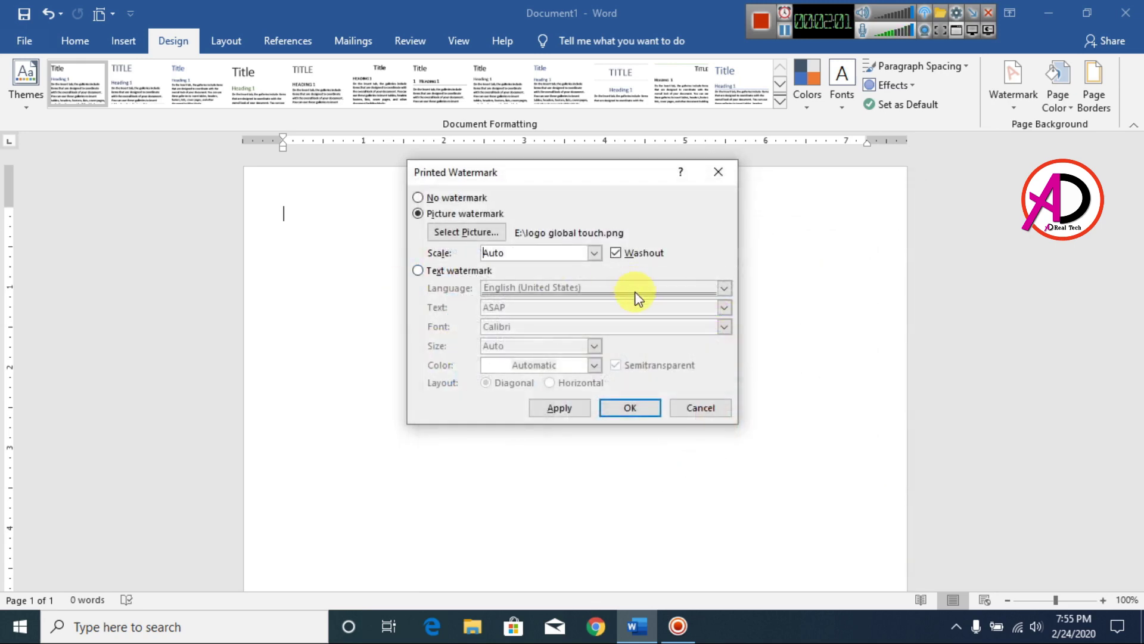
pyautogui.click(616, 407)
# Set the paragraph's line spacing to 1.0 and remove the space after it.
pyautogui.scroll(-10, 510, 370)
pyautogui.scroll(5, 579, 402)
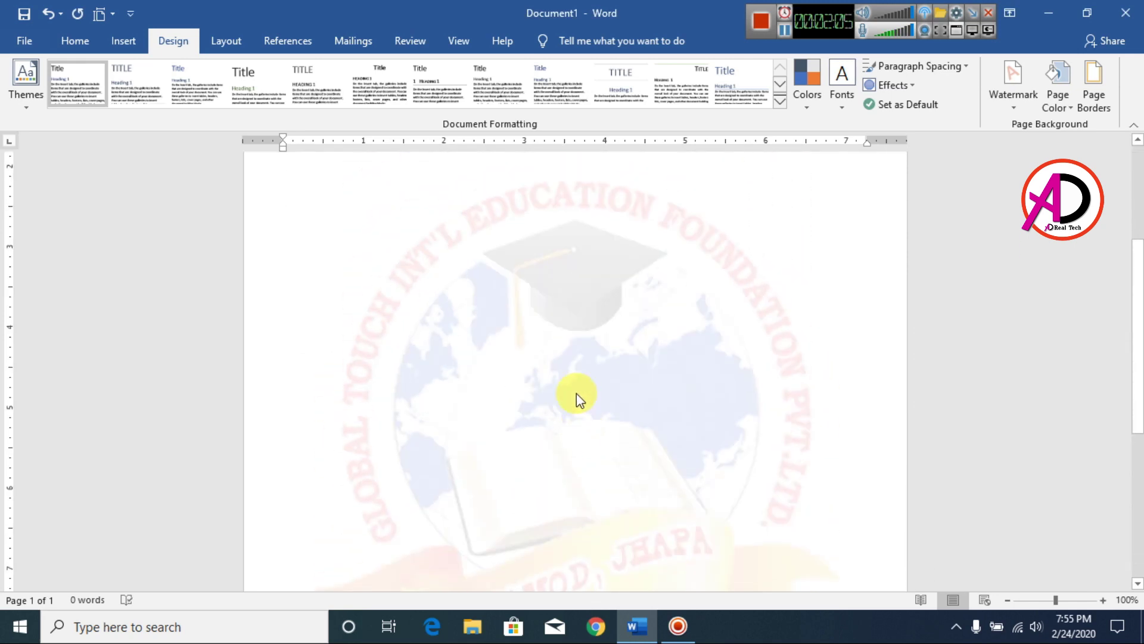
pyautogui.keyDown('ctrl'); pyautogui.scroll(-7, 595, 372); pyautogui.keyUp('ctrl')
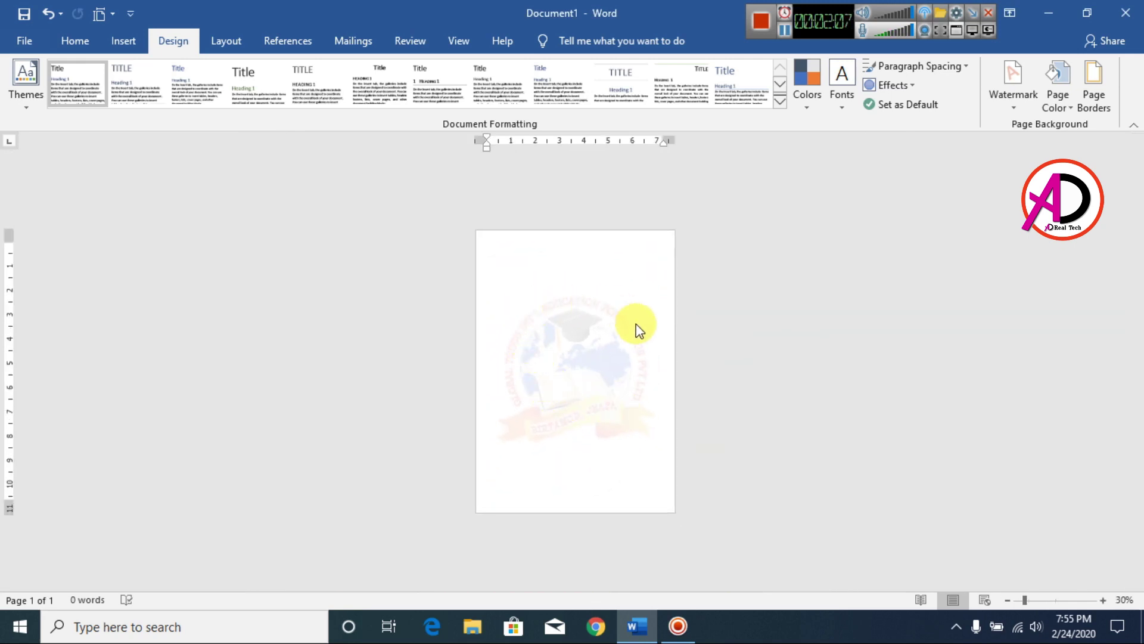
pyautogui.keyDown('ctrl'); pyautogui.scroll(2, 672, 378); pyautogui.keyUp('ctrl')
pyautogui.keyDown('ctrl'); pyautogui.scroll(2, 593, 389); pyautogui.keyUp('ctrl')
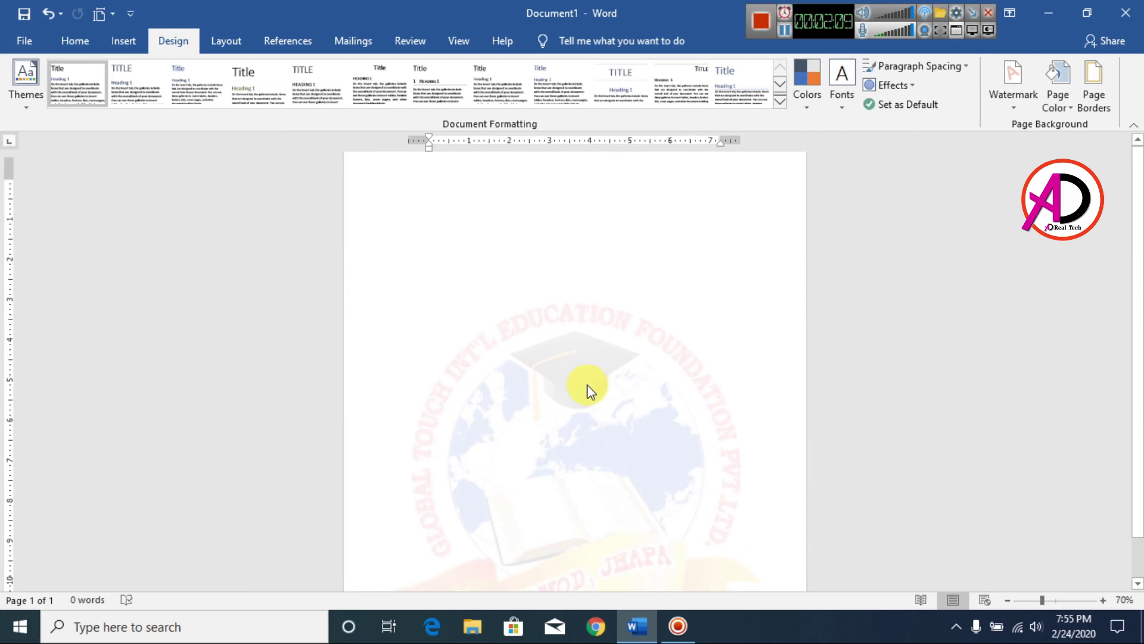
pyautogui.click(75, 42)
pyautogui.keyDown('ctrl'); pyautogui.scroll(2, 524, 215); pyautogui.keyUp('ctrl')
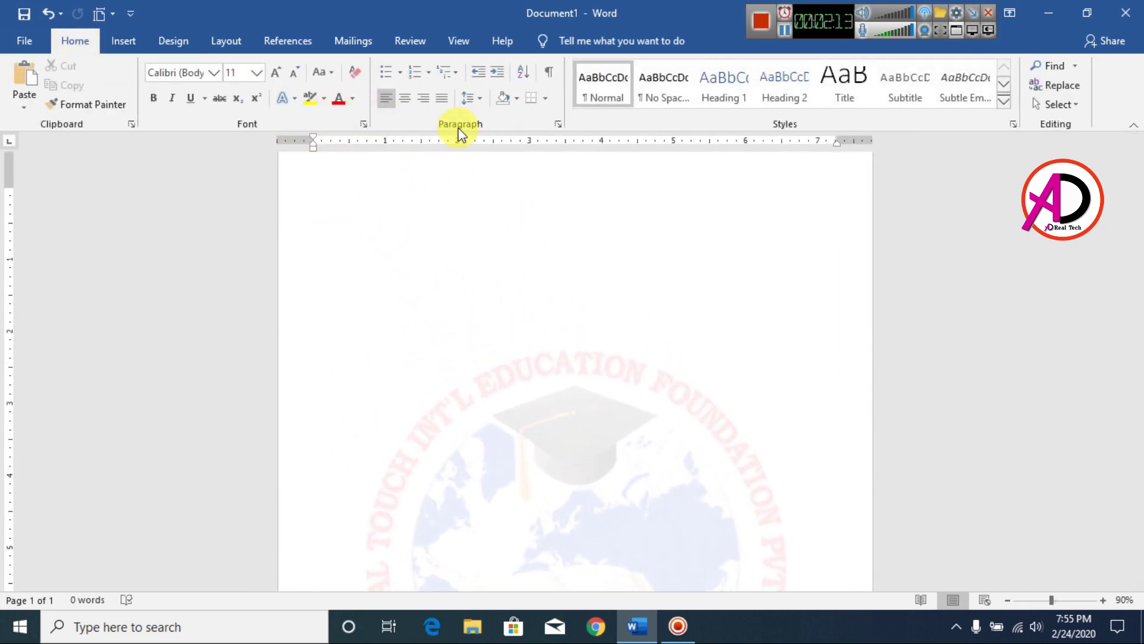
pyautogui.click(478, 105)
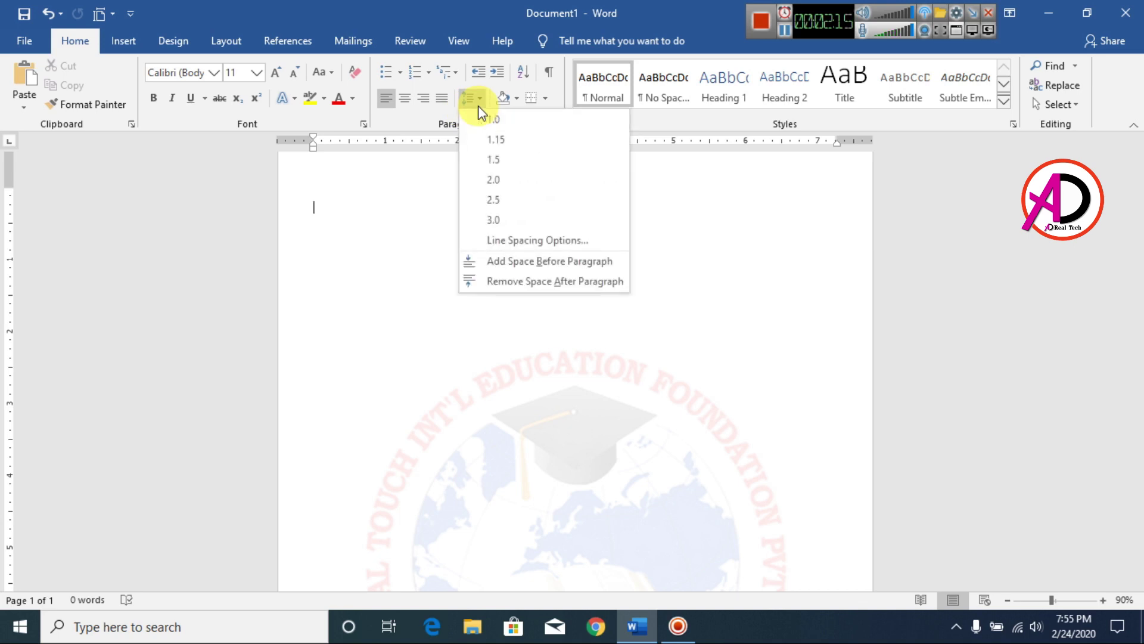
pyautogui.click(495, 123)
pyautogui.click(476, 101)
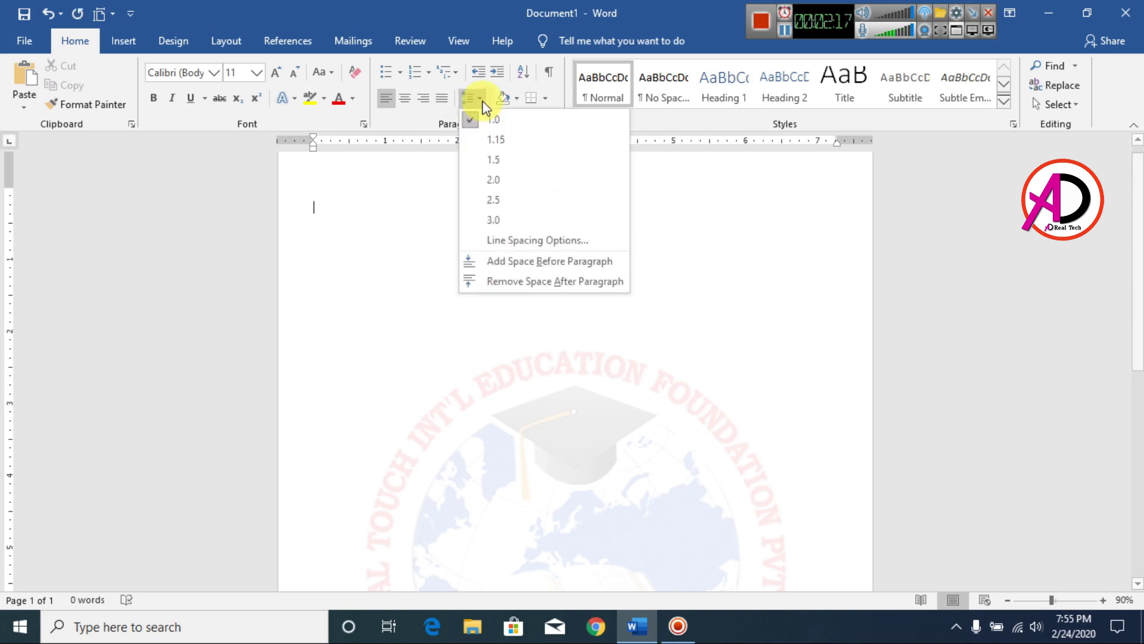
pyautogui.click(511, 279)
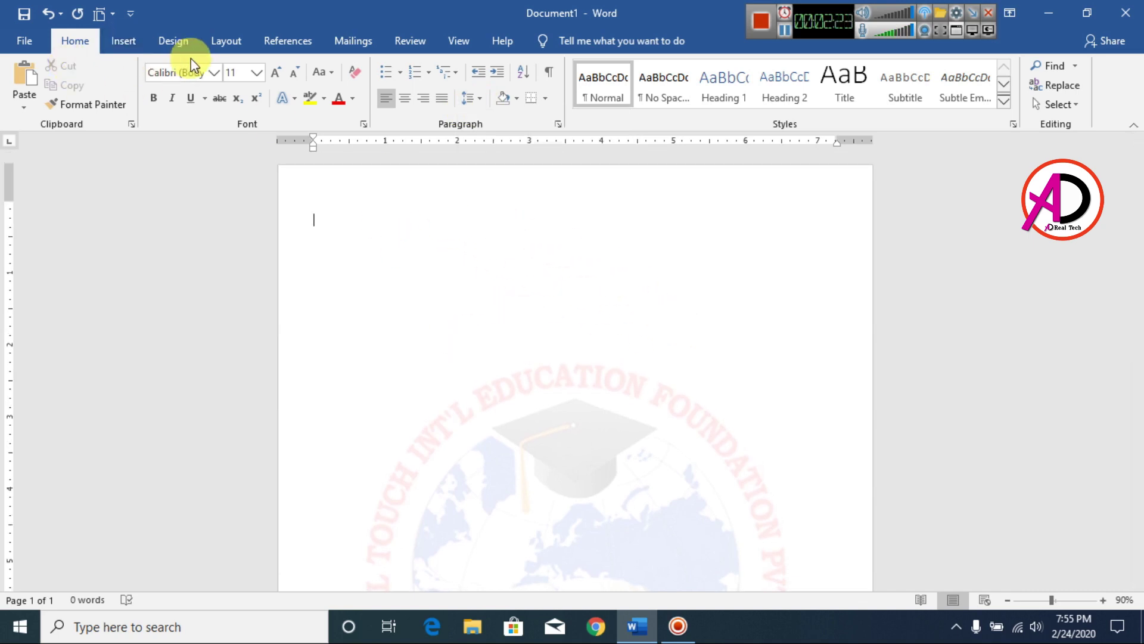
# Apply a box page border with border margins of 15 on every side.
pyautogui.click(172, 47)
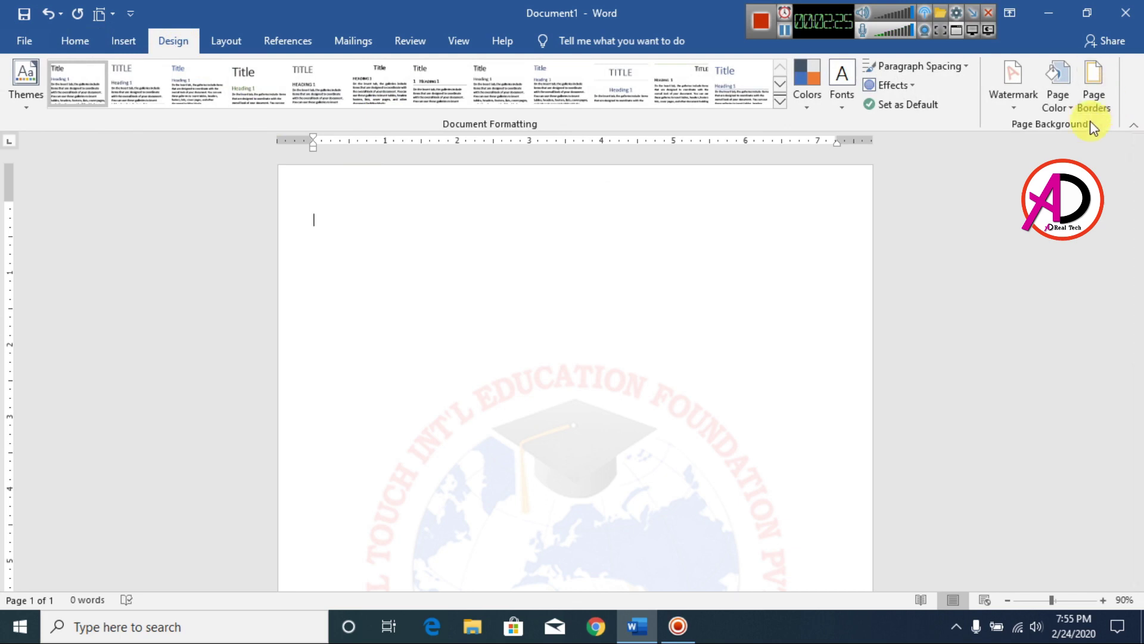
pyautogui.click(1091, 101)
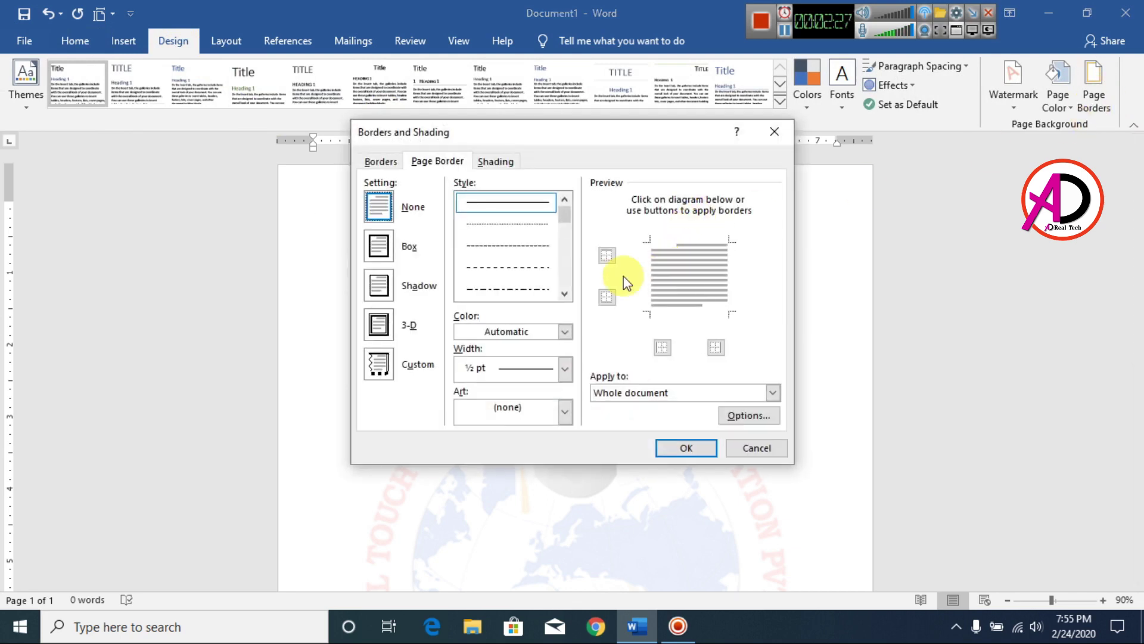
pyautogui.click(566, 294)
pyautogui.click(567, 294)
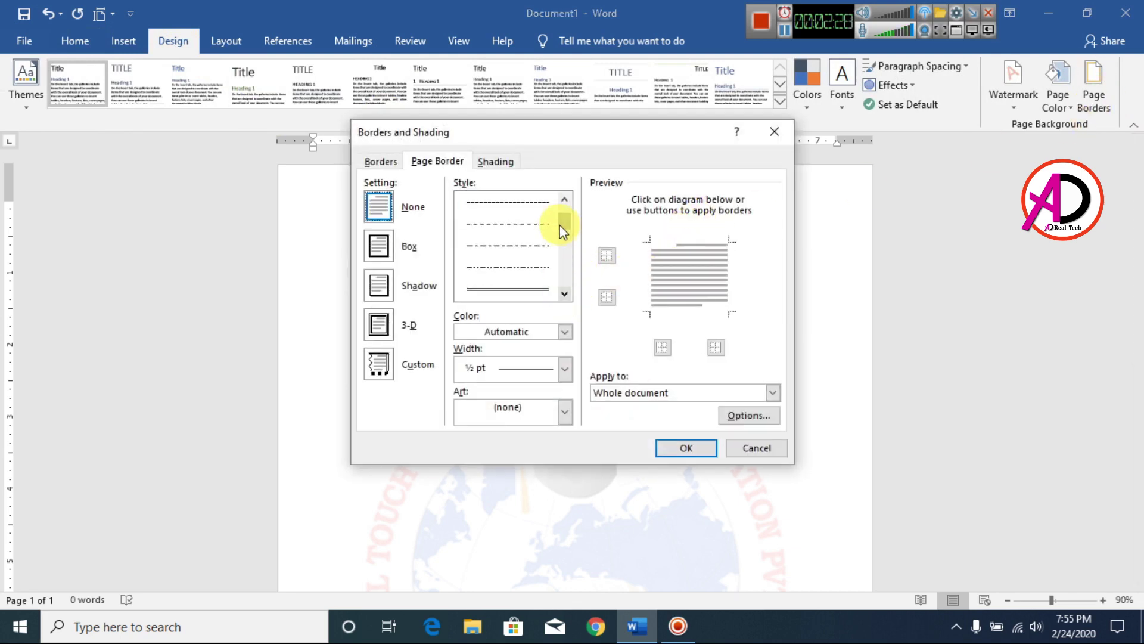
pyautogui.click(527, 296)
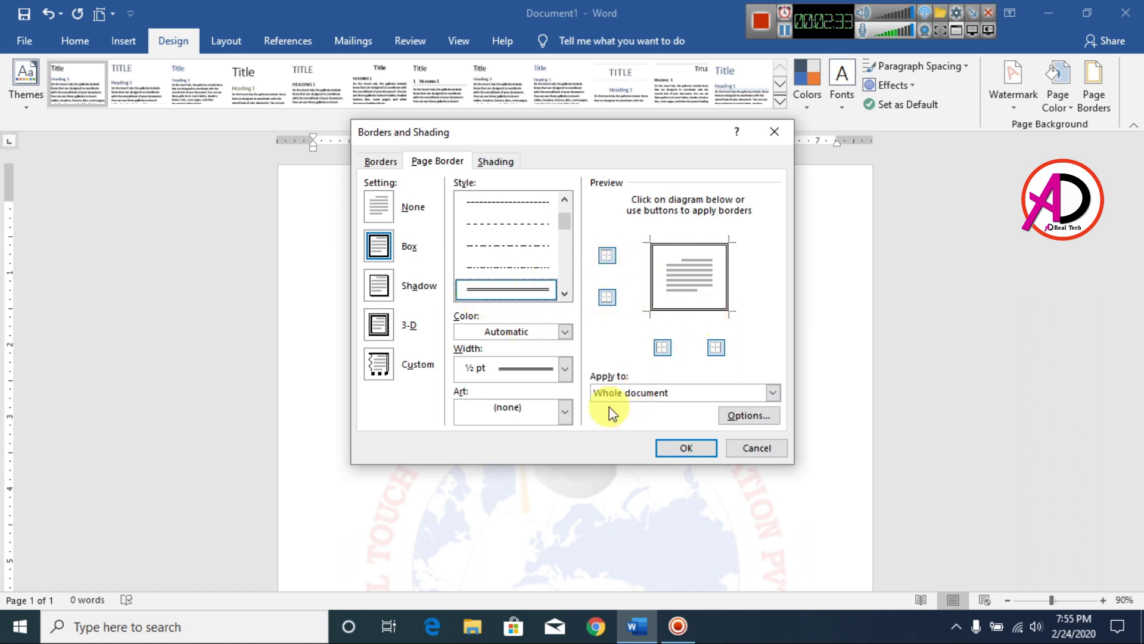
pyautogui.click(753, 416)
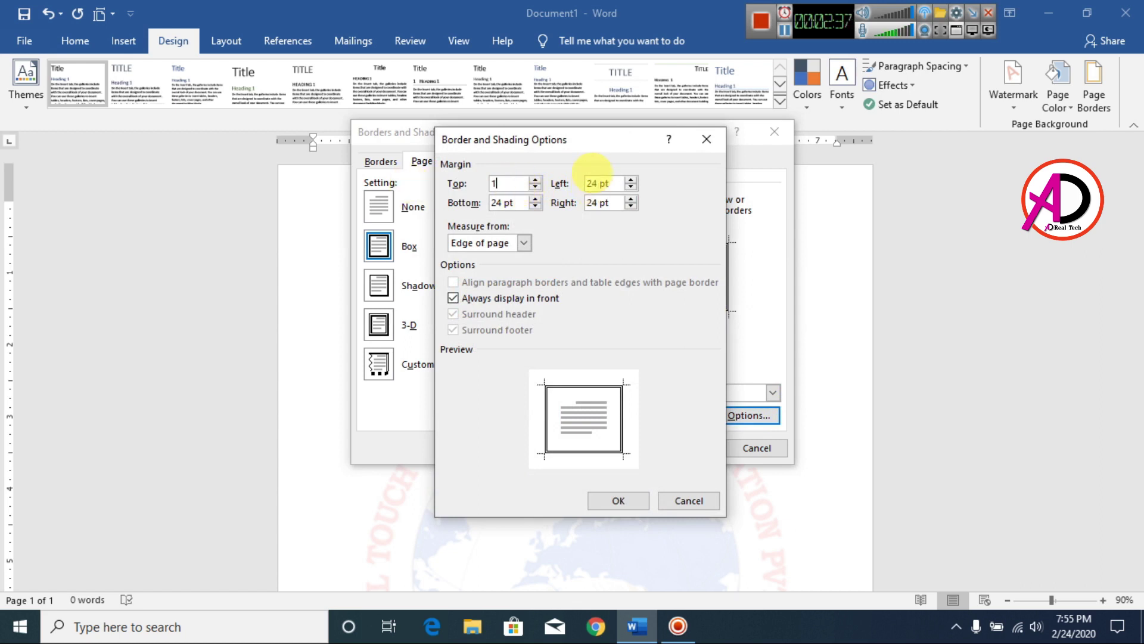
pyautogui.press('Tab')
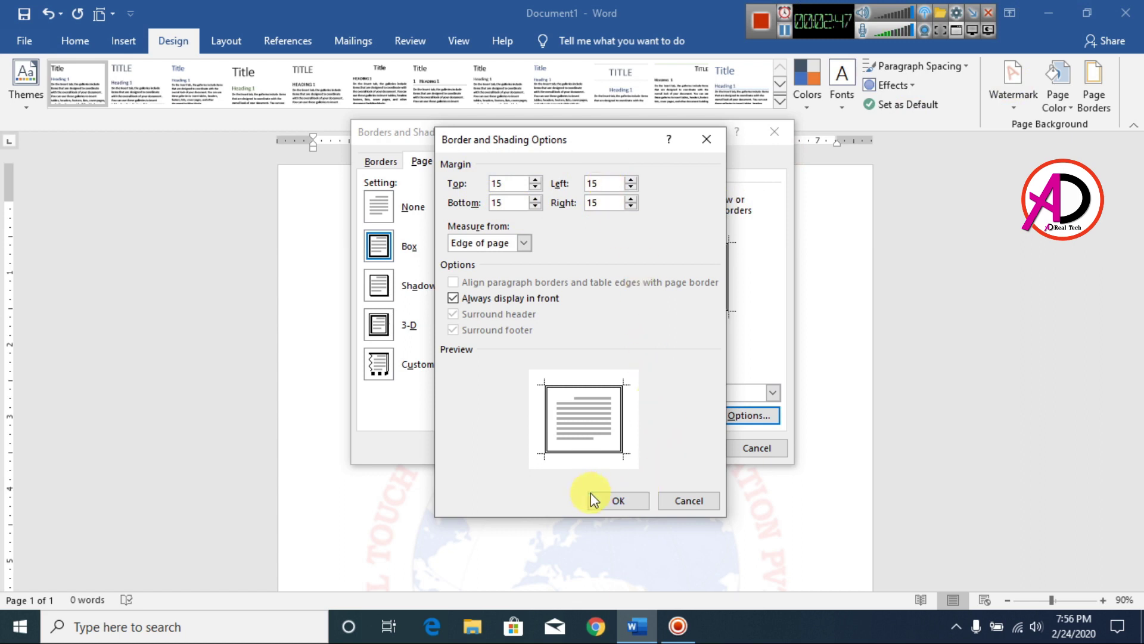
pyautogui.click(624, 500)
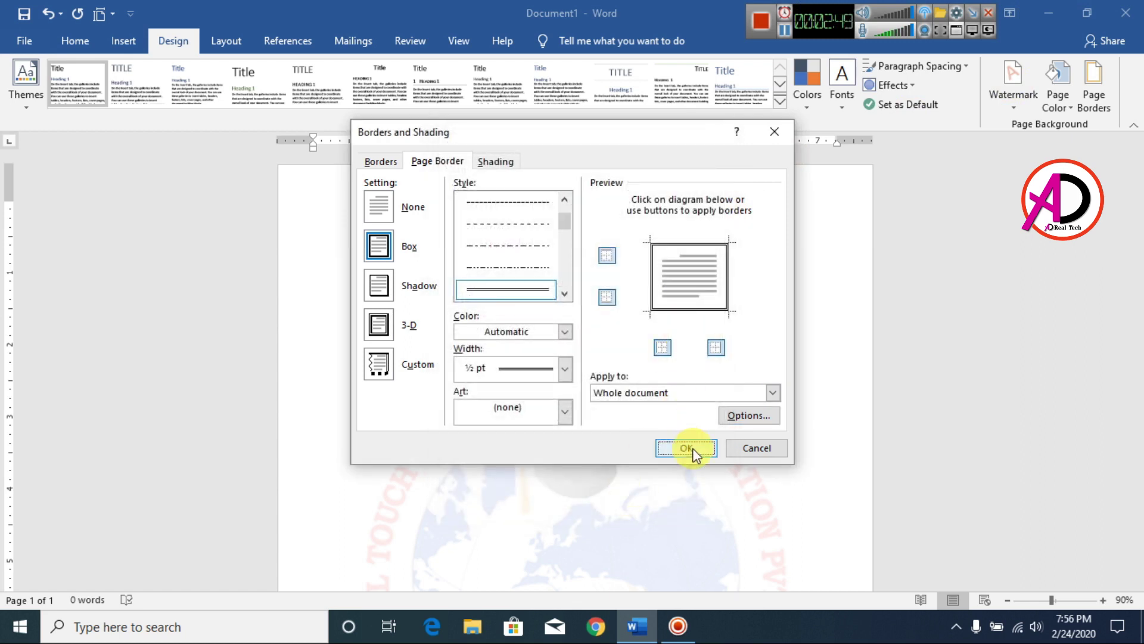
pyautogui.click(686, 449)
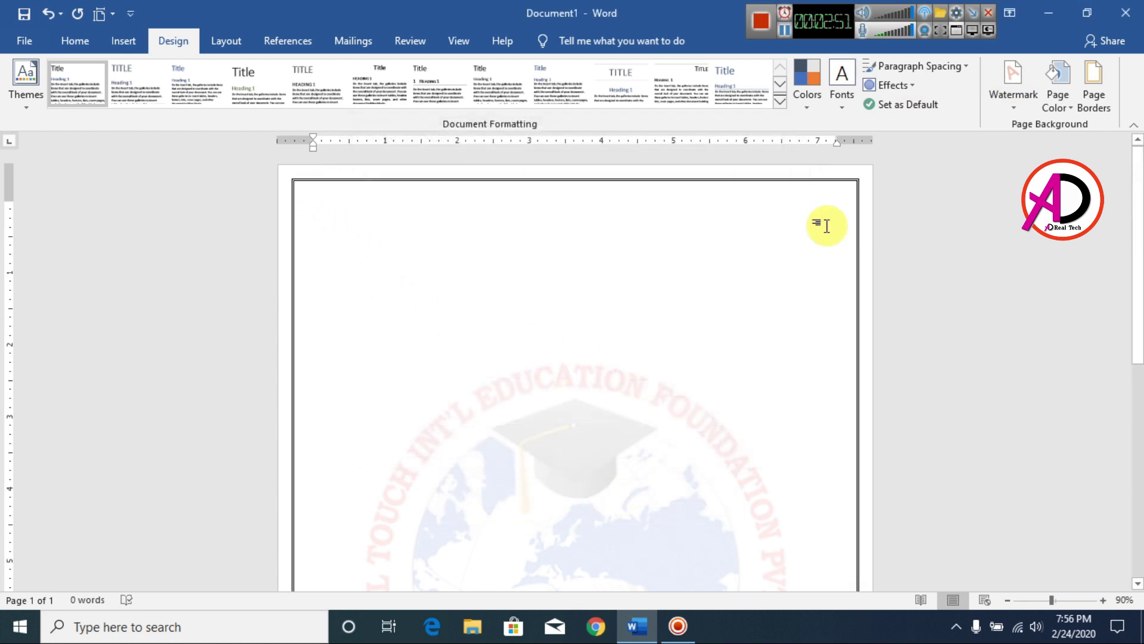
pyautogui.scroll(-8, 850, 403)
pyautogui.scroll(5, 700, 412)
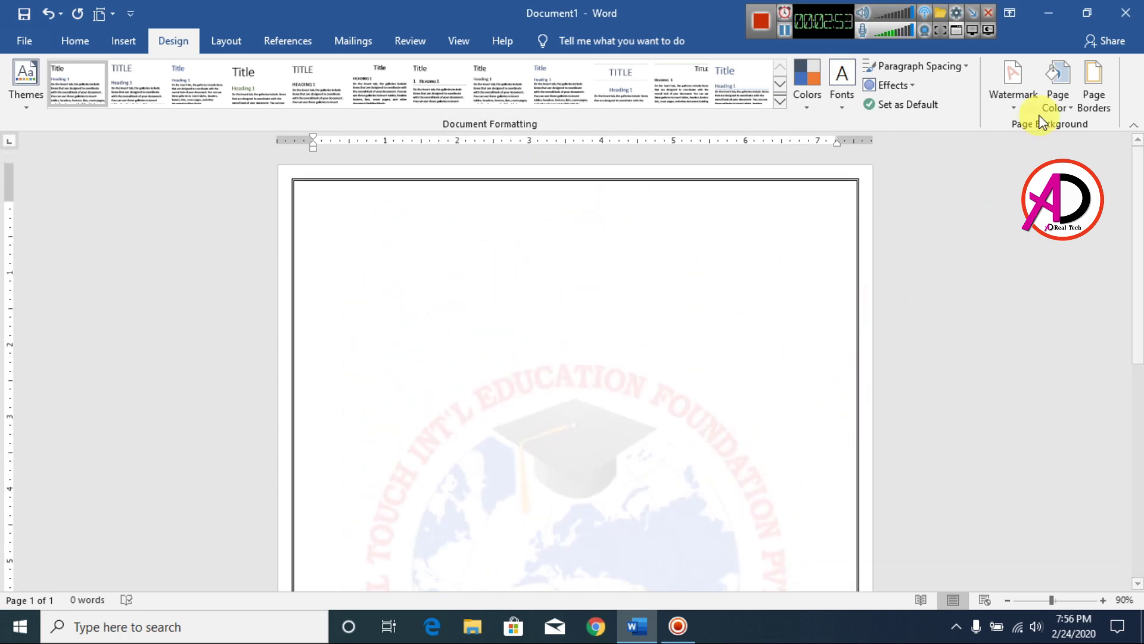
# Recolour the page border orange.
pyautogui.click(1094, 87)
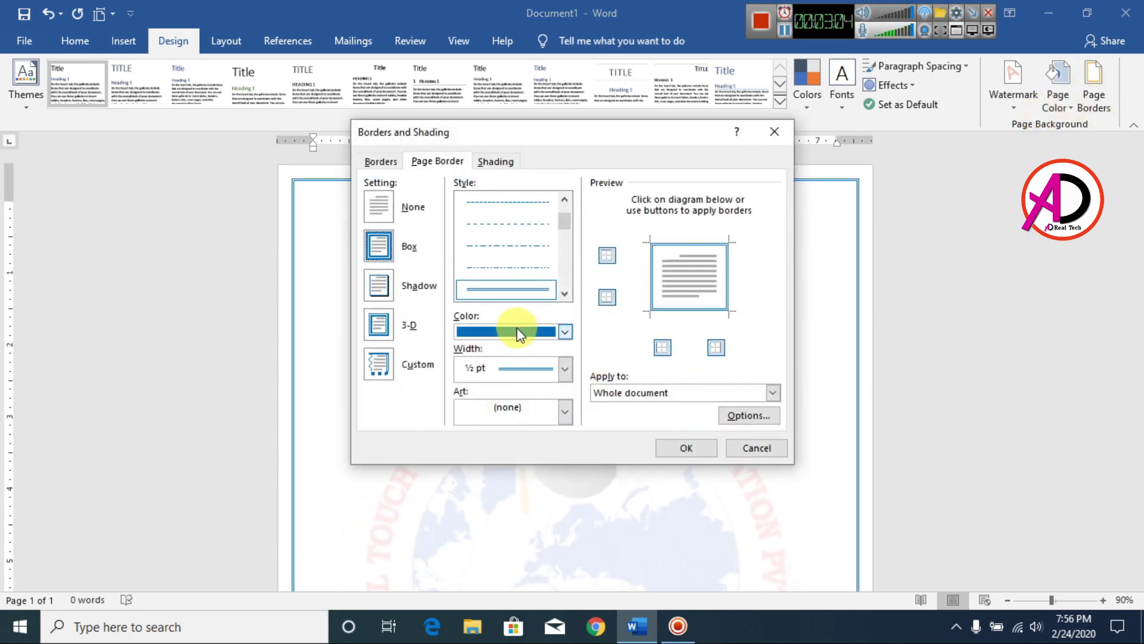
pyautogui.click(517, 329)
pyautogui.click(534, 444)
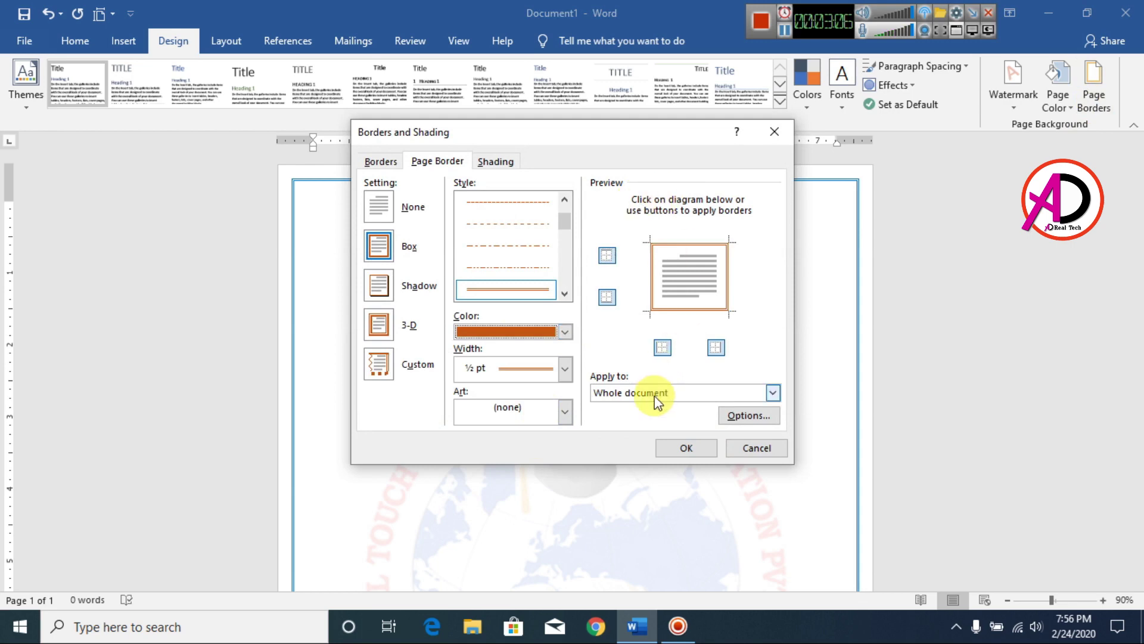
pyautogui.click(679, 448)
pyautogui.scroll(-3, 715, 396)
pyautogui.scroll(3, 652, 399)
pyautogui.keyDown('ctrl'); pyautogui.scroll(-6, 656, 398); pyautogui.keyUp('ctrl')
pyautogui.keyDown('ctrl'); pyautogui.scroll(6, 655, 398); pyautogui.keyUp('ctrl')
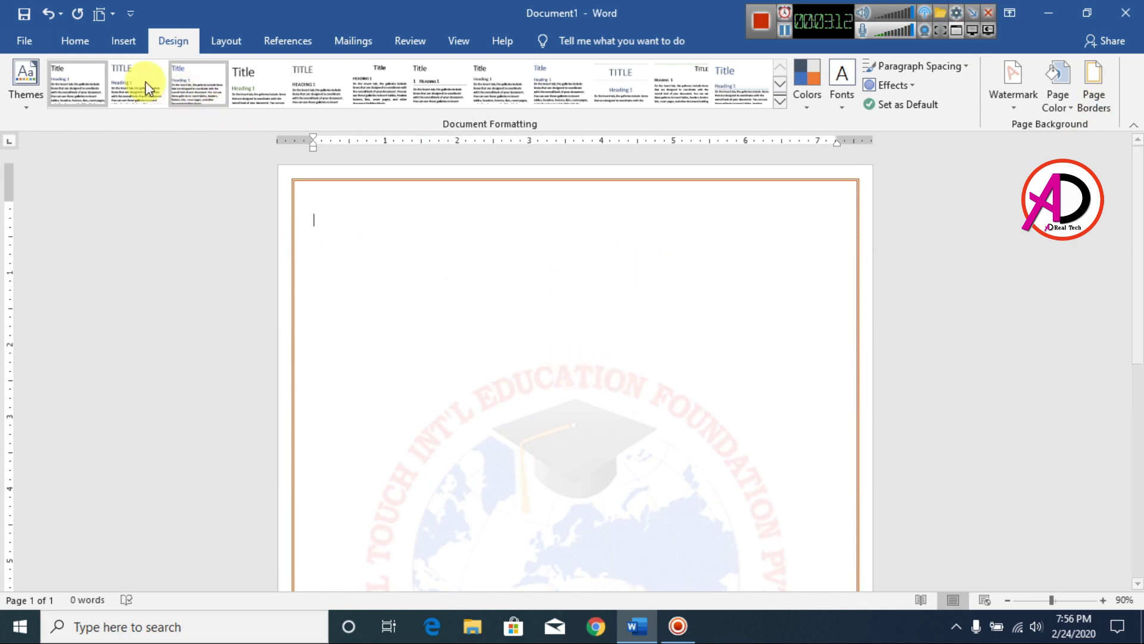
# Type the centred title GLOBAL TOUCH INT'L EDUCATION FOUNDATION and size it to 18 pt.
pyautogui.click(76, 39)
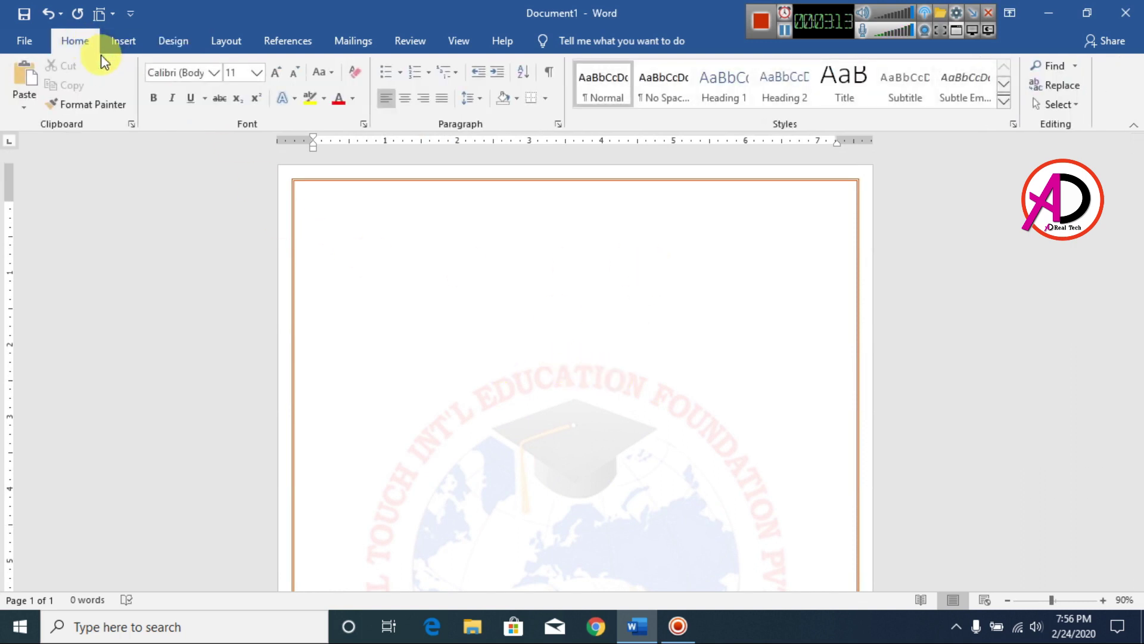
pyautogui.click(406, 102)
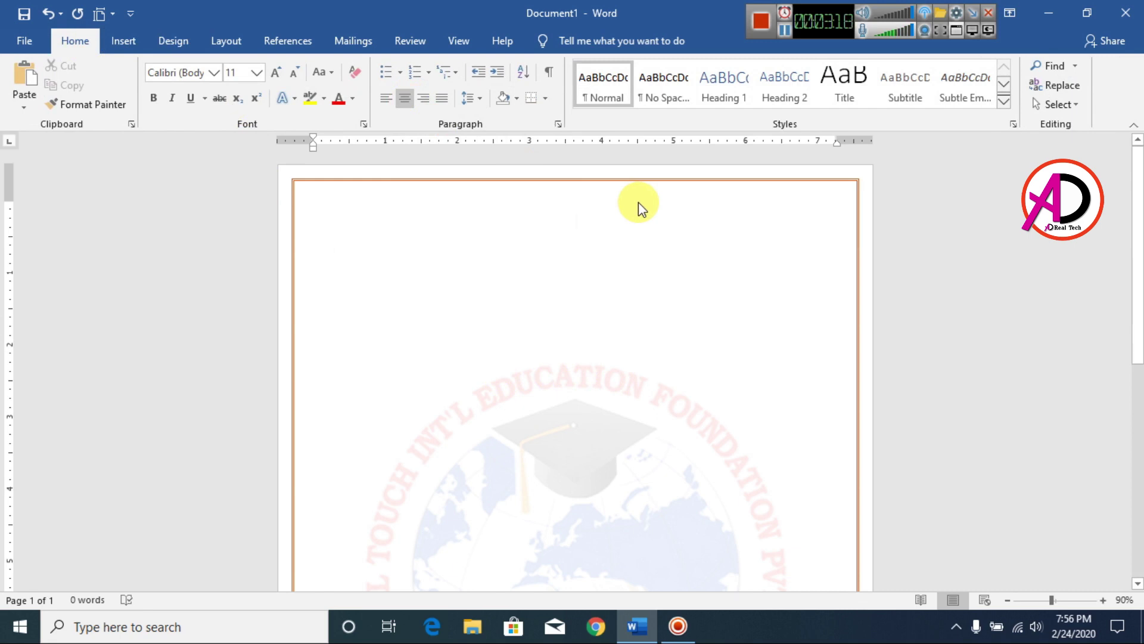
pyautogui.write("GLOBAL TOUCH INT'L EDUCATION FOUNDATION")
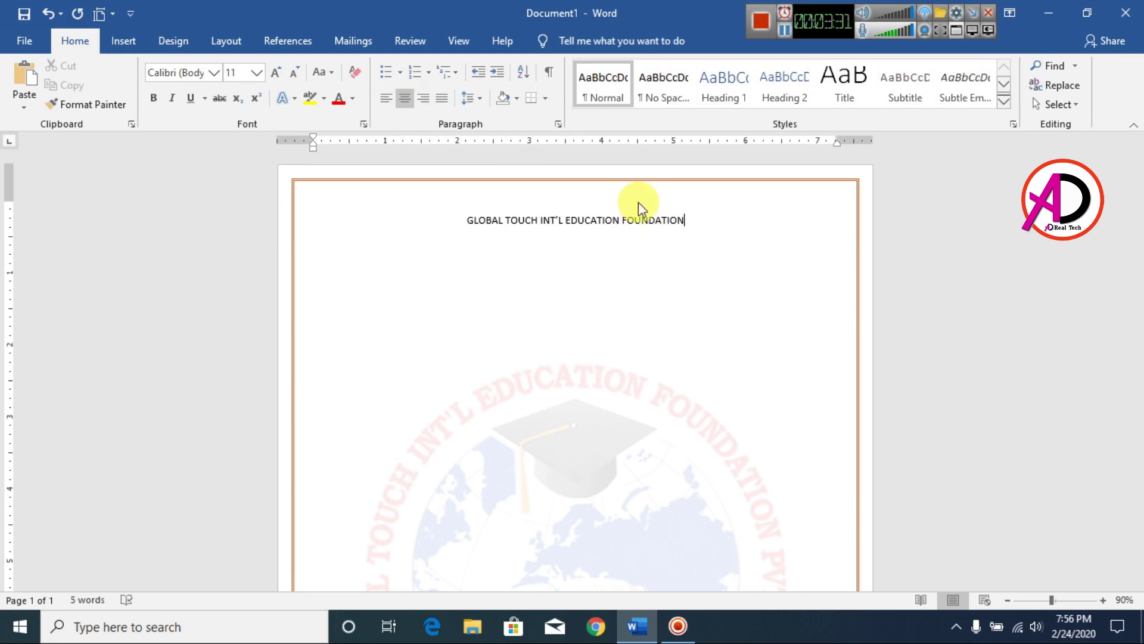
pyautogui.hotkey('shift', 'Home')
pyautogui.hotkey('ctrl', 'shift', '.')
pyautogui.hotkey('ctrl', 'shift', '.')
pyautogui.hotkey('ctrl', 'shift', '.')
pyautogui.hotkey('ctrl', 'shift', '.')
pyautogui.click(276, 72)
pyautogui.click(276, 73)
pyautogui.click(275, 72)
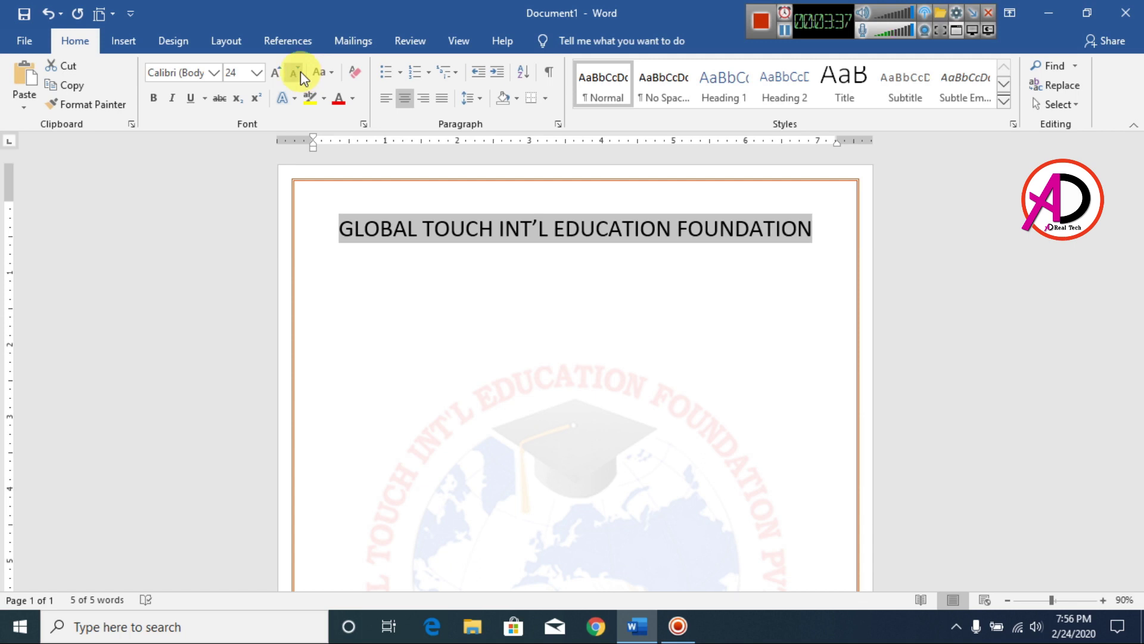
pyautogui.click(300, 72)
pyautogui.click(301, 72)
pyautogui.click(301, 72)
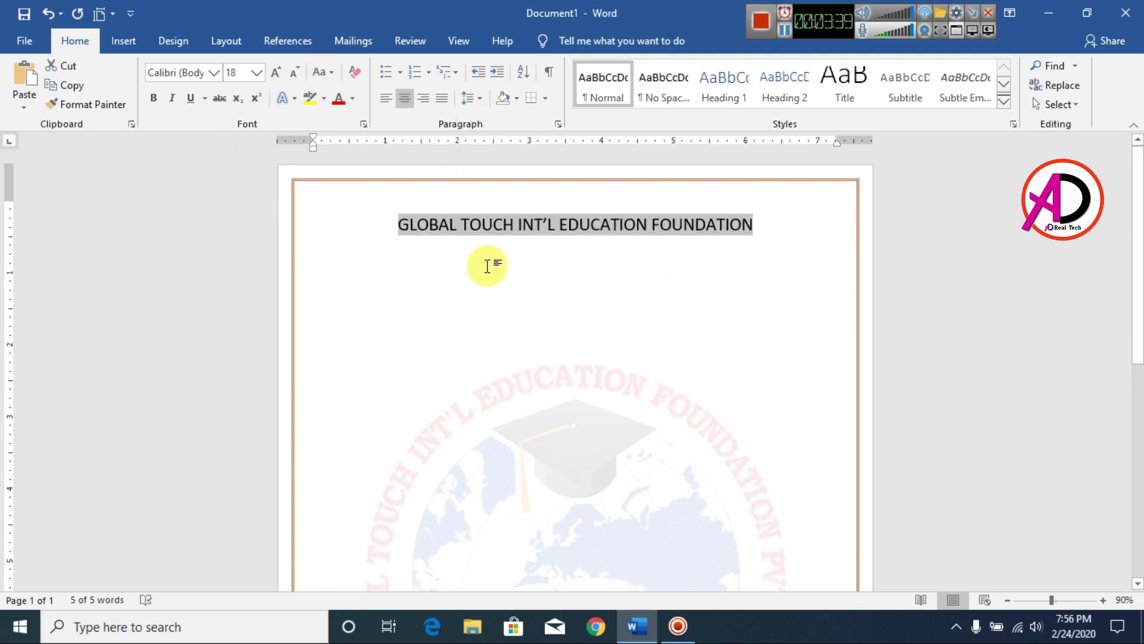
# Make the title bold and dark orange.
pyautogui.moveTo(10, 203); pyautogui.dragTo(10, 192)
pyautogui.click(439, 224)
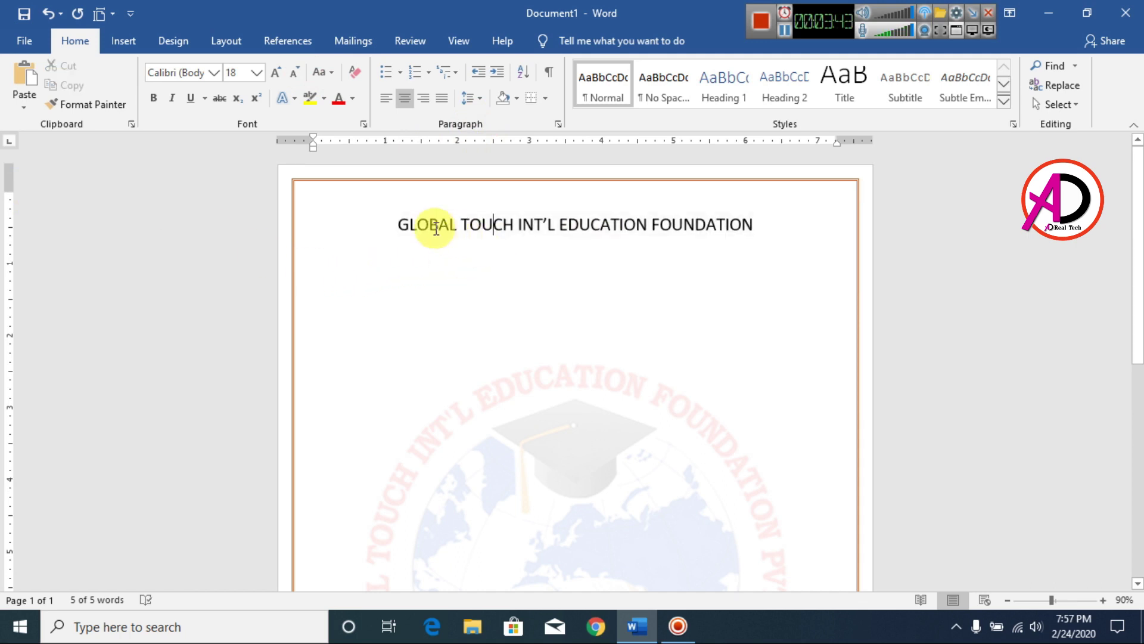
pyautogui.moveTo(396, 225); pyautogui.dragTo(789, 225)
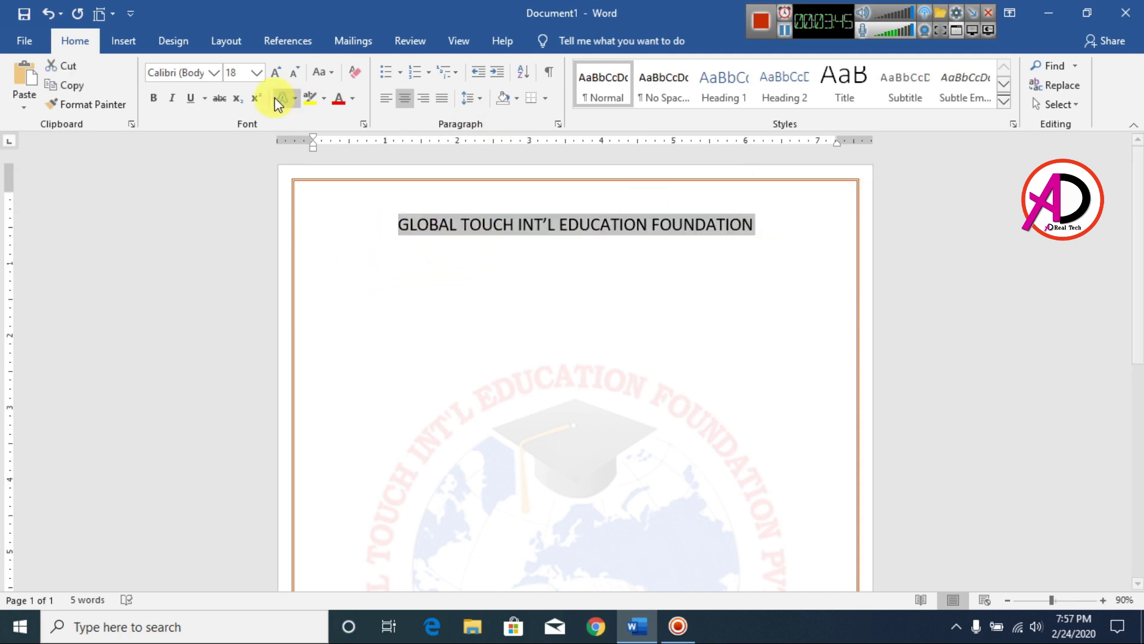
pyautogui.click(155, 101)
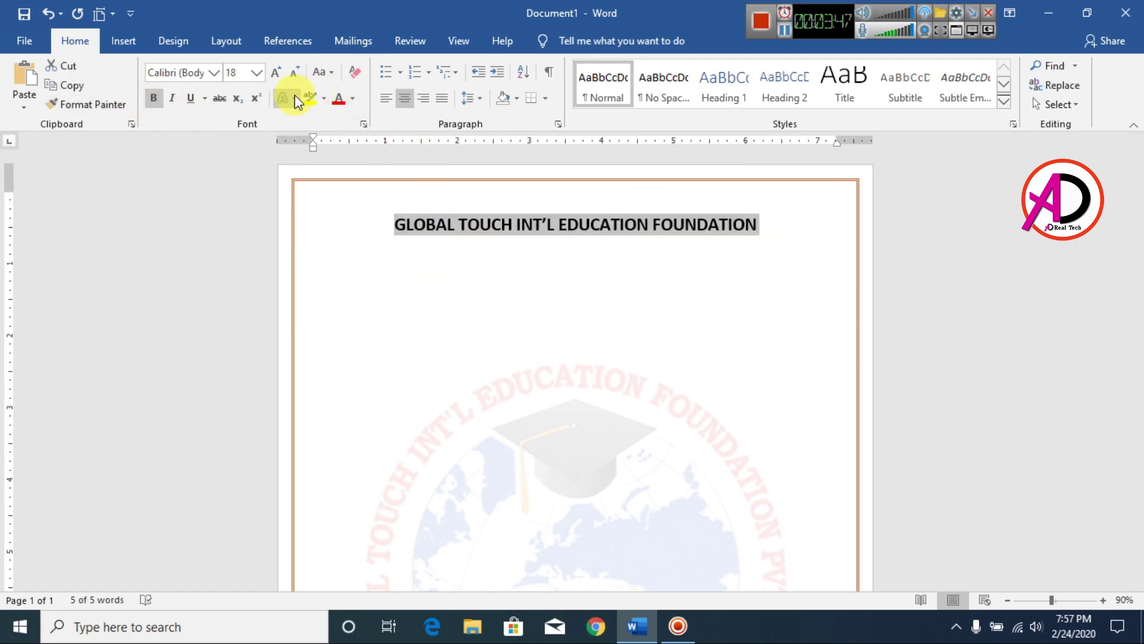
pyautogui.click(328, 99)
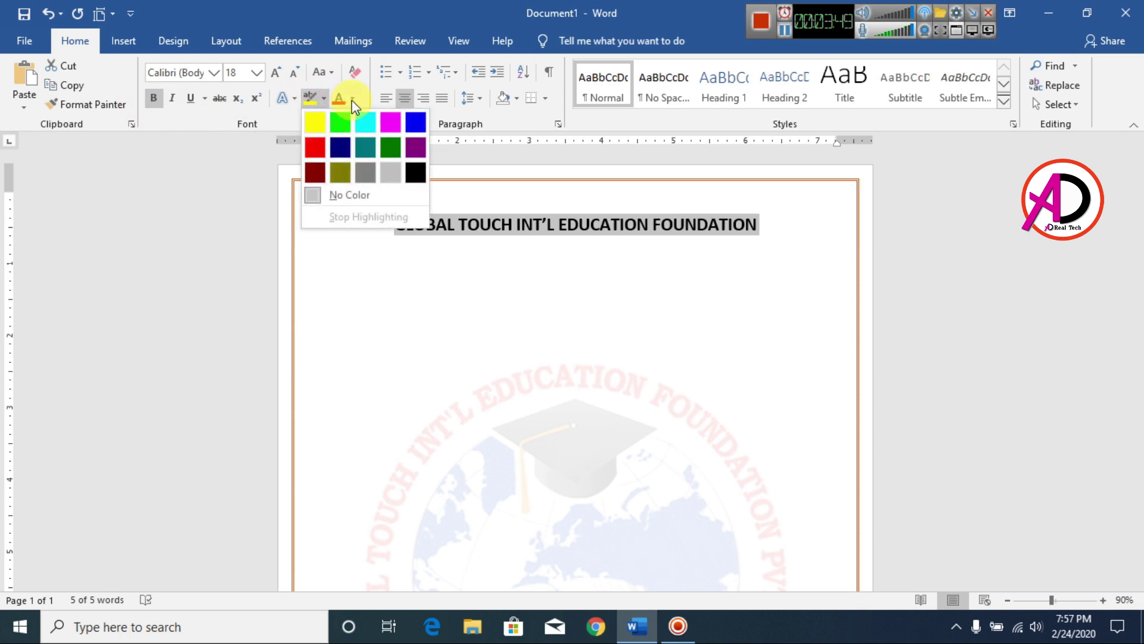
pyautogui.click(352, 99)
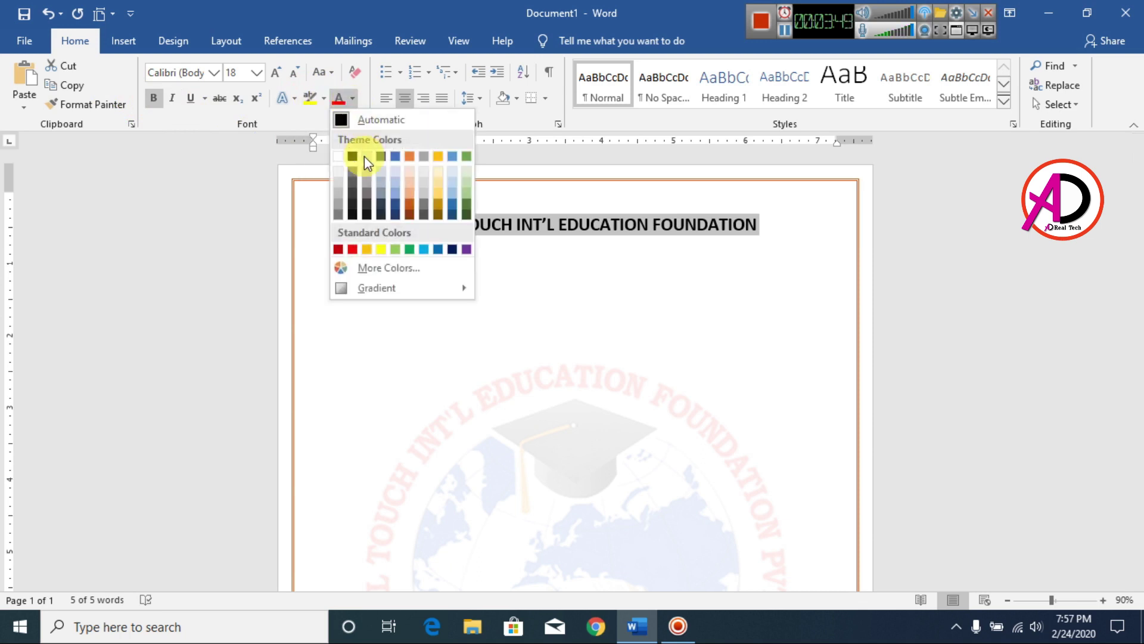
pyautogui.click(409, 208)
# Add the address line 'Birtamode, Jhapa Nepal' below the title in smaller, non-bold text.
pyautogui.click(737, 277)
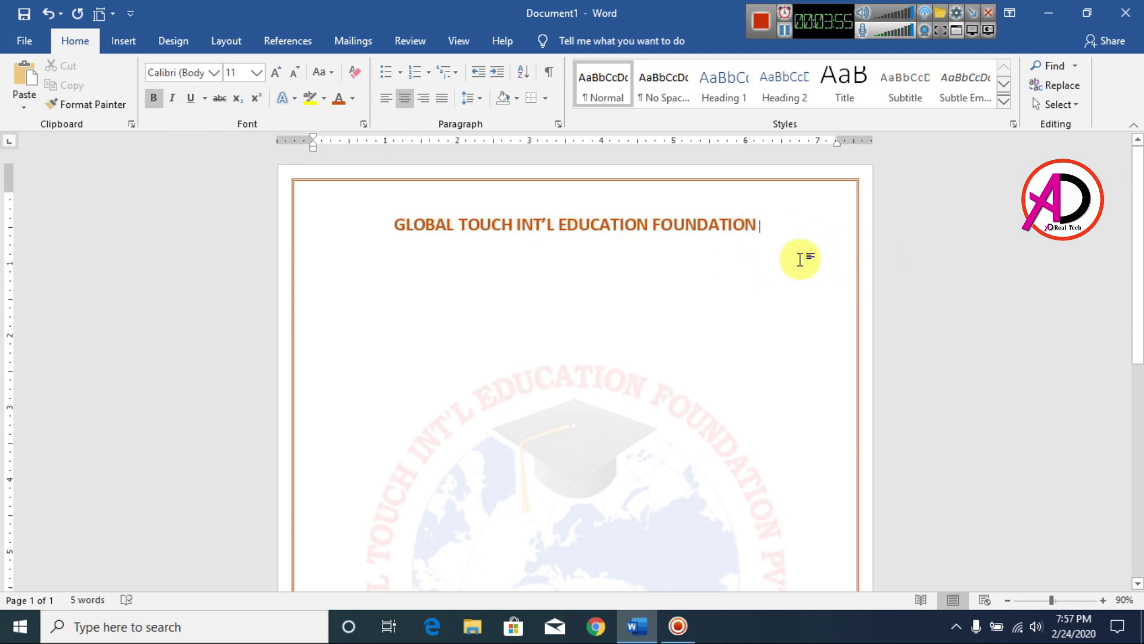
pyautogui.press('Return')
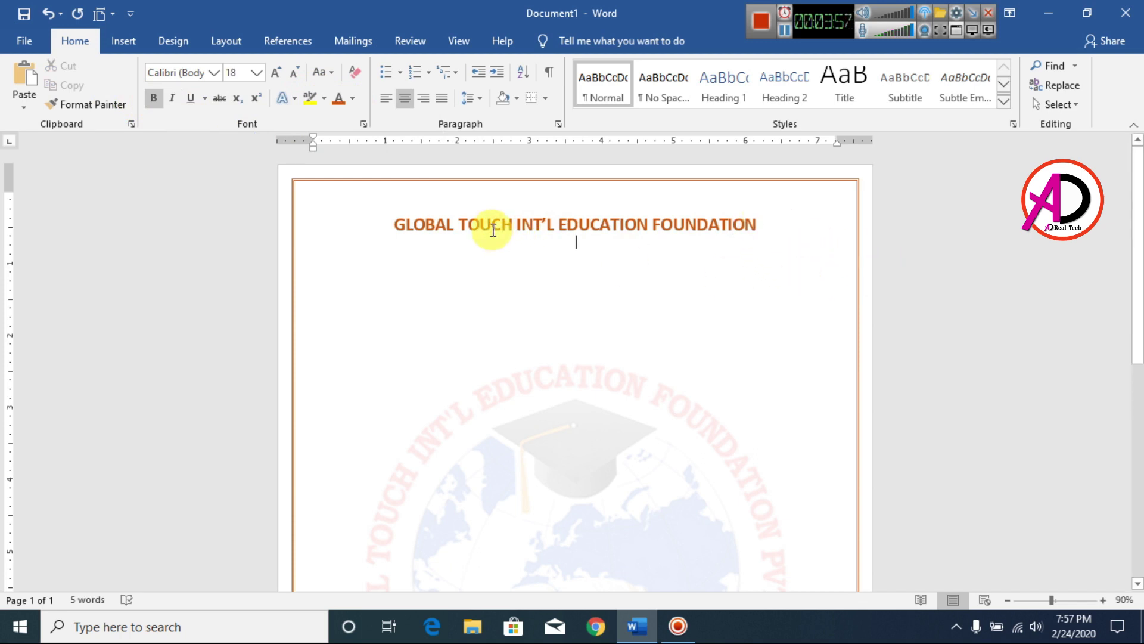
pyautogui.write('bIRtamode, jhapa Nepal')
pyautogui.moveTo(486, 248); pyautogui.dragTo(670, 249)
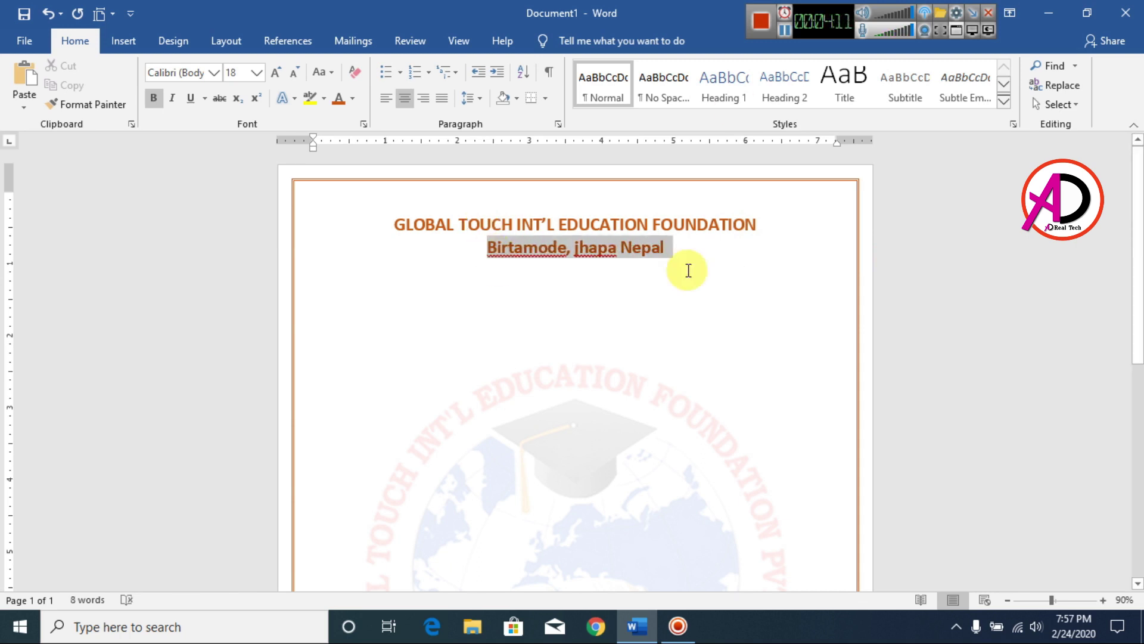
pyautogui.click(153, 98)
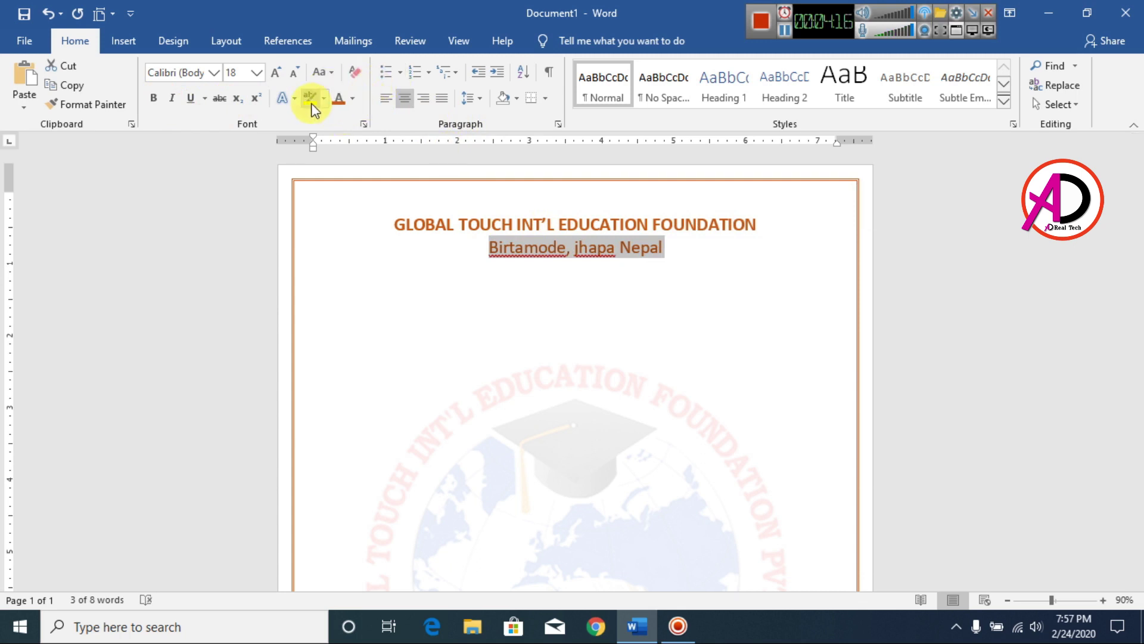
pyautogui.hotkey('ctrl', '[')
pyautogui.hotkey('ctrl', '[')
pyautogui.hotkey('ctrl', '[')
pyautogui.hotkey('ctrl', '[')
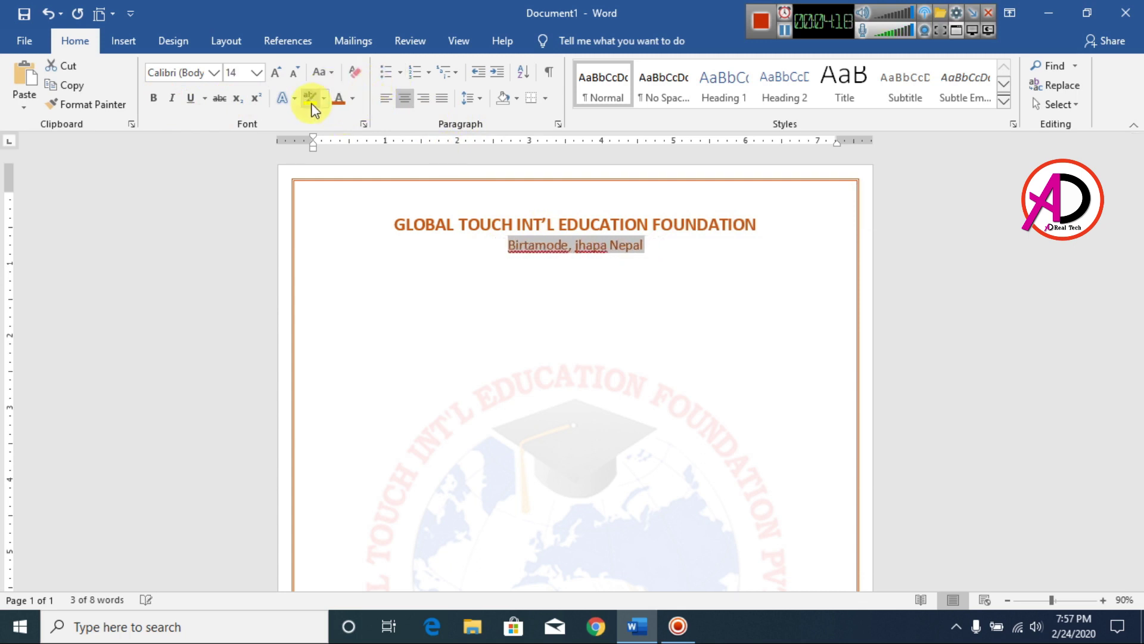
pyautogui.click(579, 249)
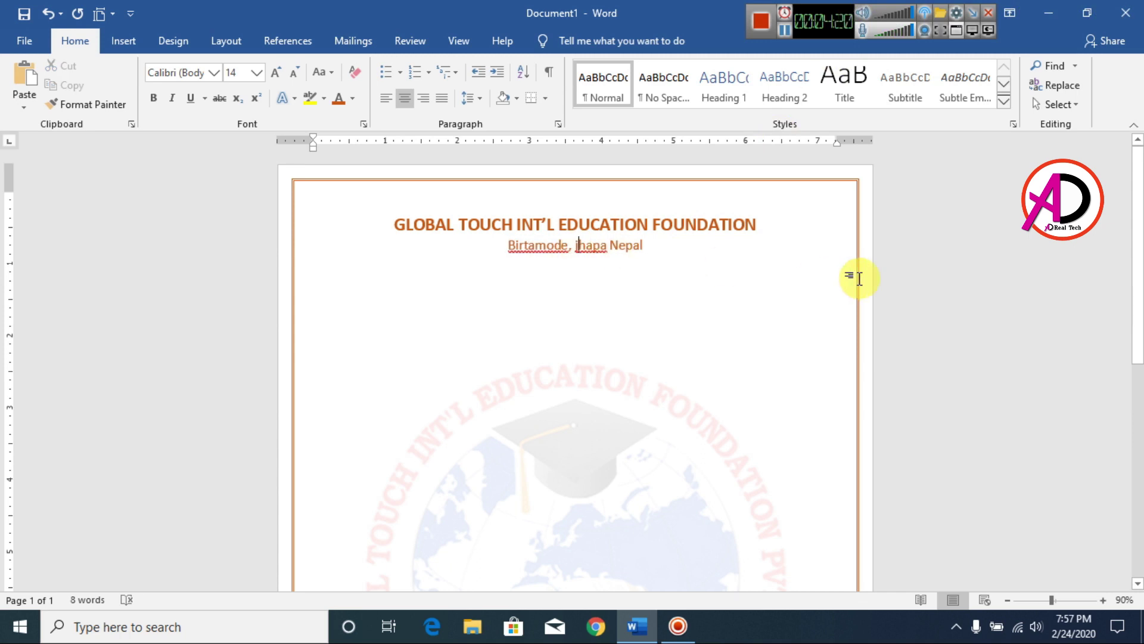
pyautogui.press('Delete')
pyautogui.write('J')
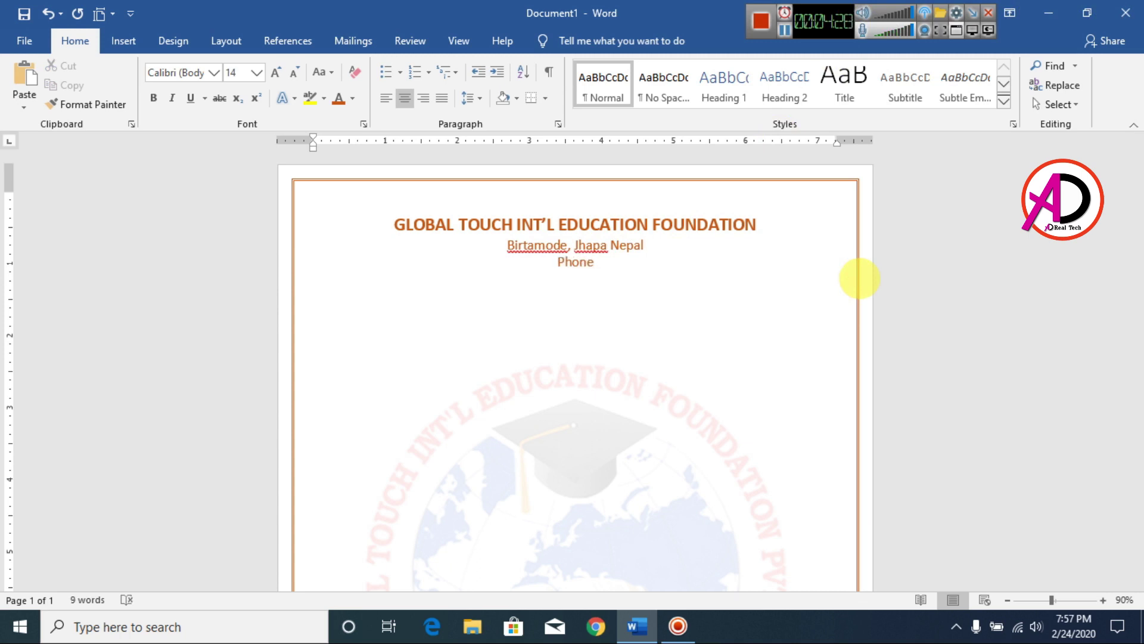
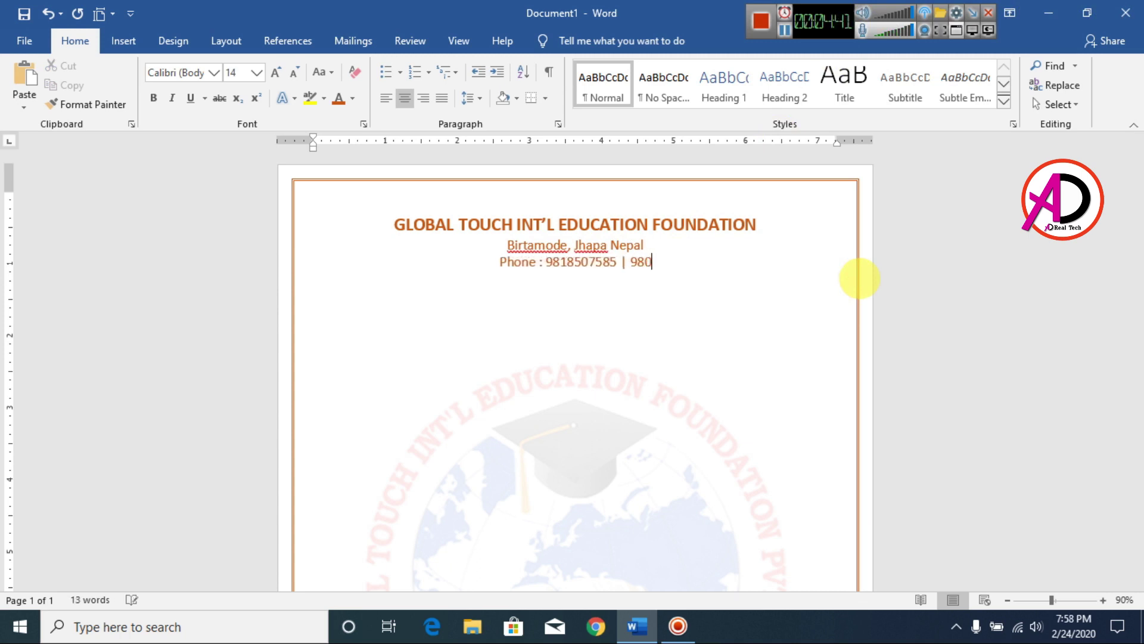
# Append the contact phone number after the address and start a new line.
pyautogui.press('Return')
pyautogui.scroll(-2, 605, 212)
pyautogui.scroll(2, 565, 303)
pyautogui.scroll(-7, 565, 303)
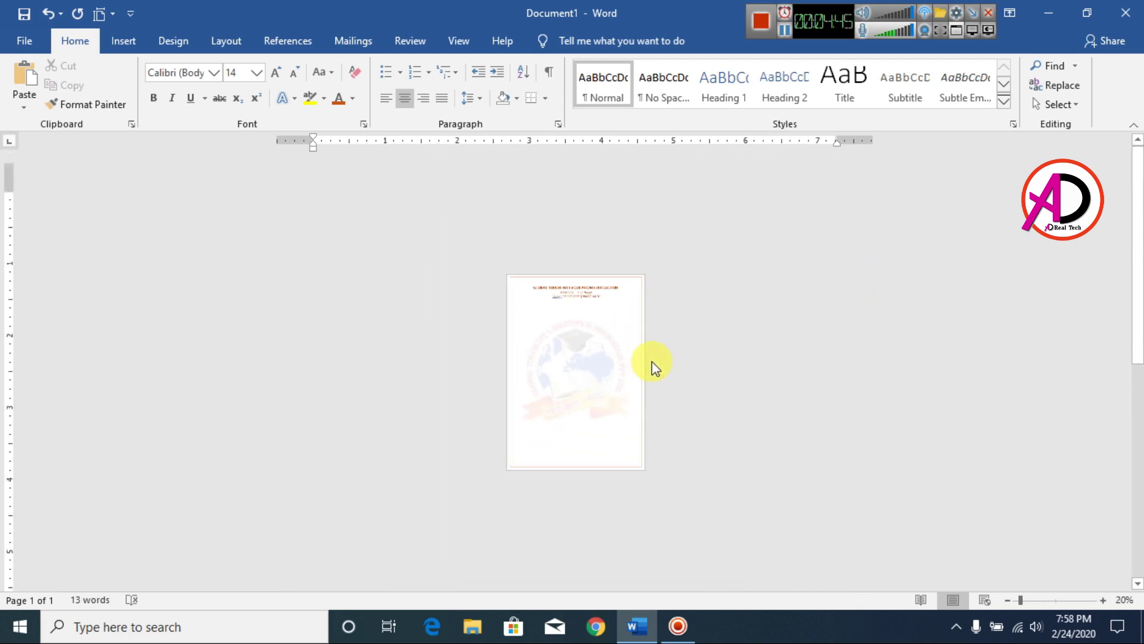
pyautogui.scroll(8, 652, 365)
pyautogui.scroll(2, 667, 329)
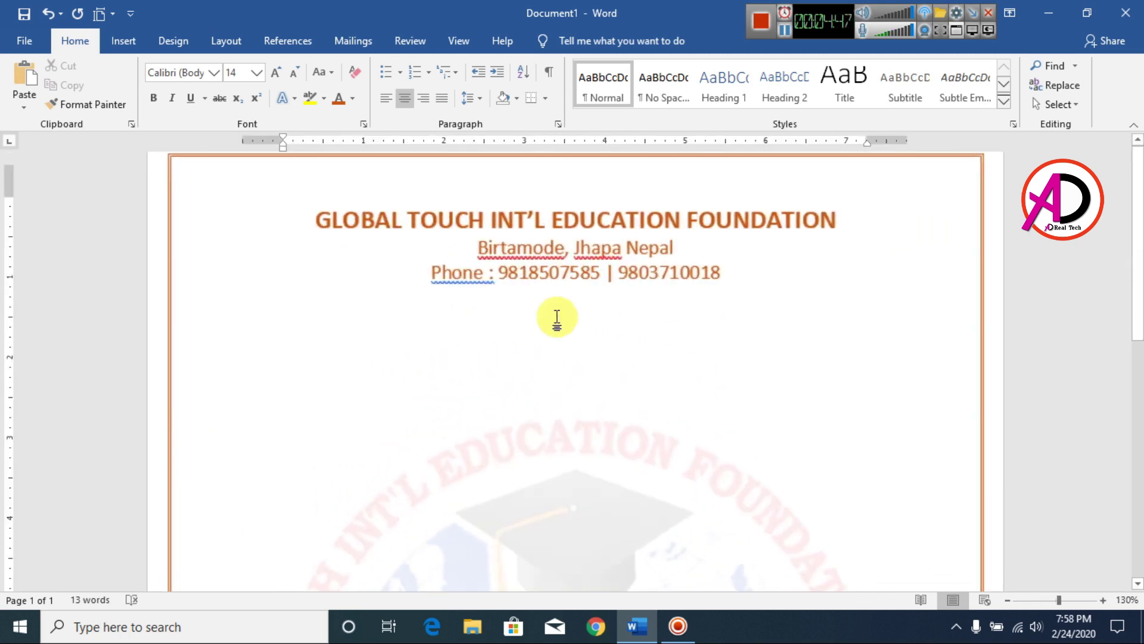
# Insert the logo global touch picture and set its wrapping to In Front of Text.
pyautogui.click(130, 40)
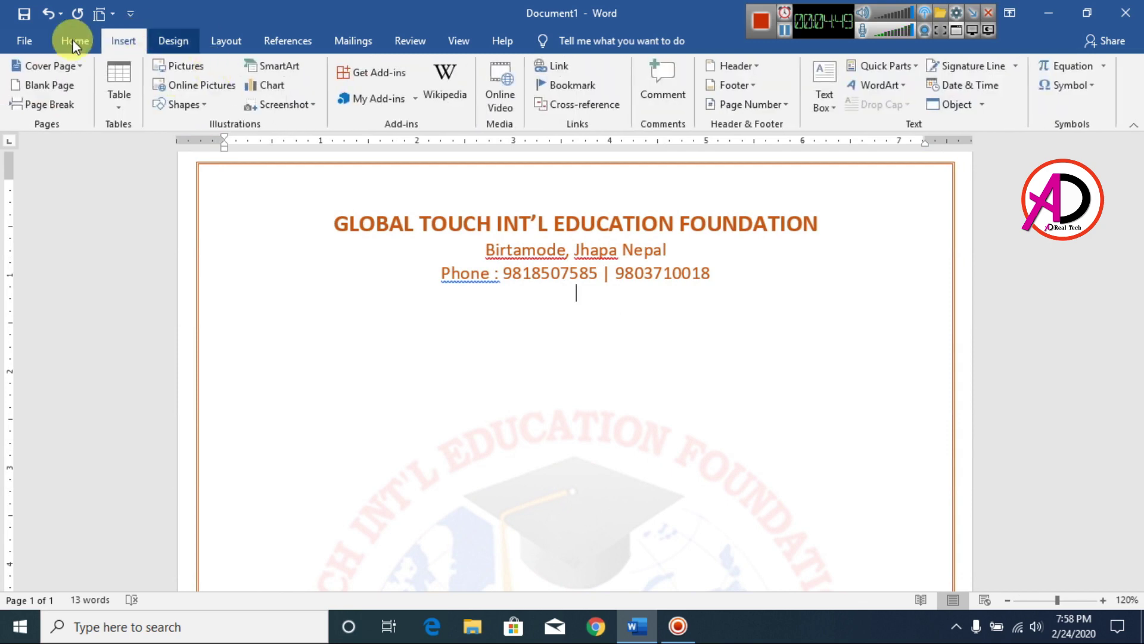
pyautogui.click(187, 67)
pyautogui.moveTo(507, 144); pyautogui.dragTo(520, 280)
pyautogui.click(207, 266)
pyautogui.click(377, 374)
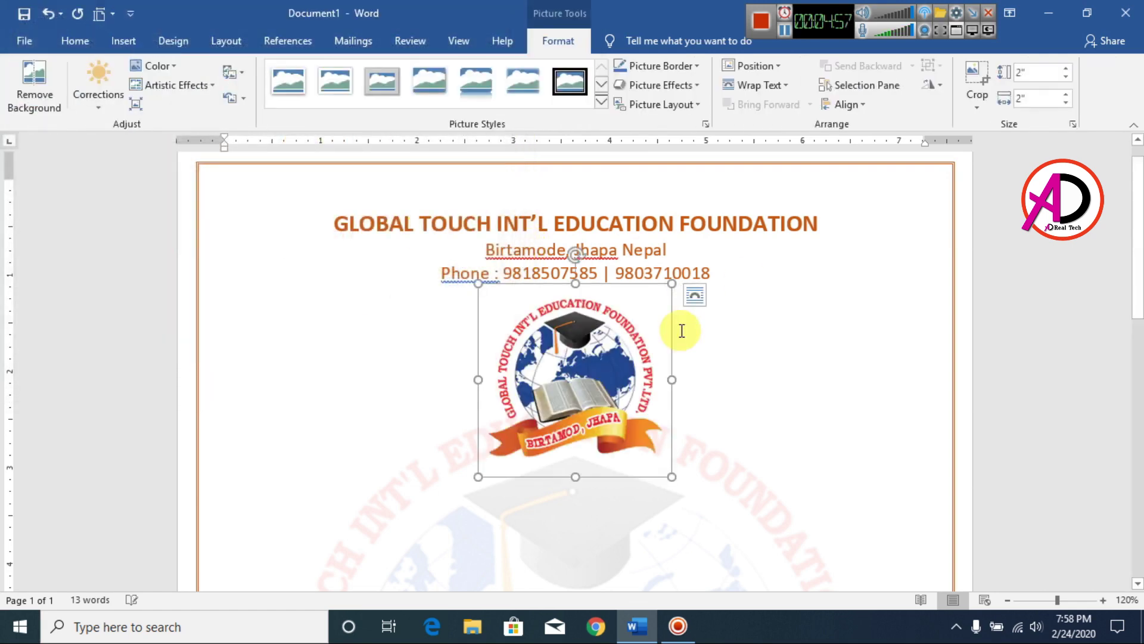
pyautogui.click(755, 84)
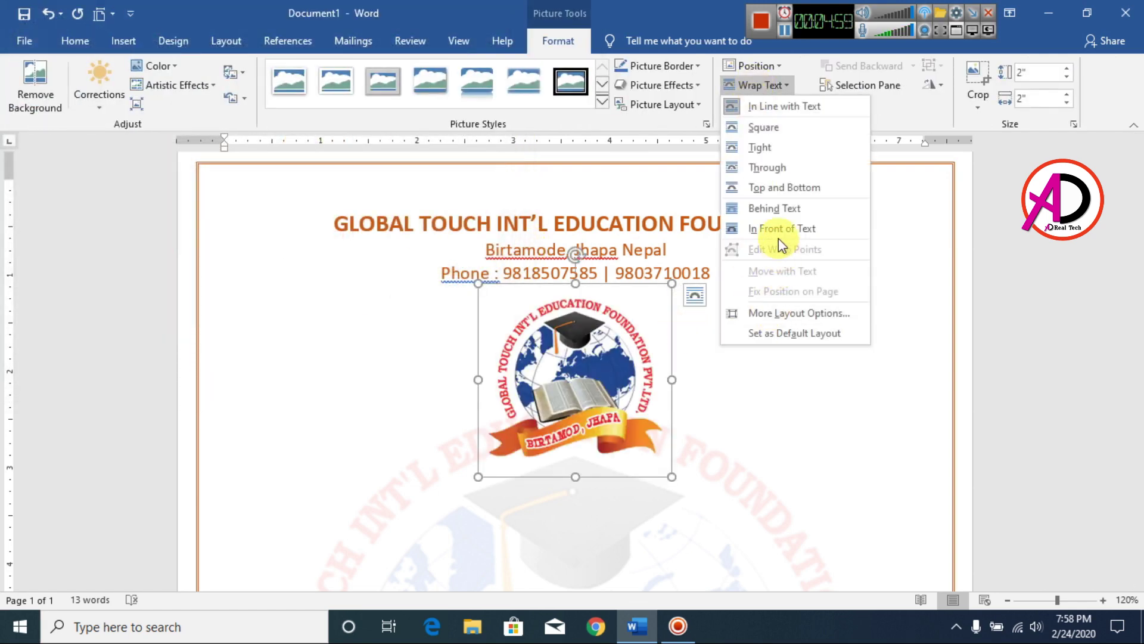
pyautogui.click(775, 228)
# Shrink the logo to 1.28 inches and place it at the top-left beside the title.
pyautogui.moveTo(671, 290); pyautogui.dragTo(625, 329)
pyautogui.moveTo(561, 413); pyautogui.dragTo(290, 273)
pyautogui.moveTo(349, 190); pyautogui.dragTo(332, 214)
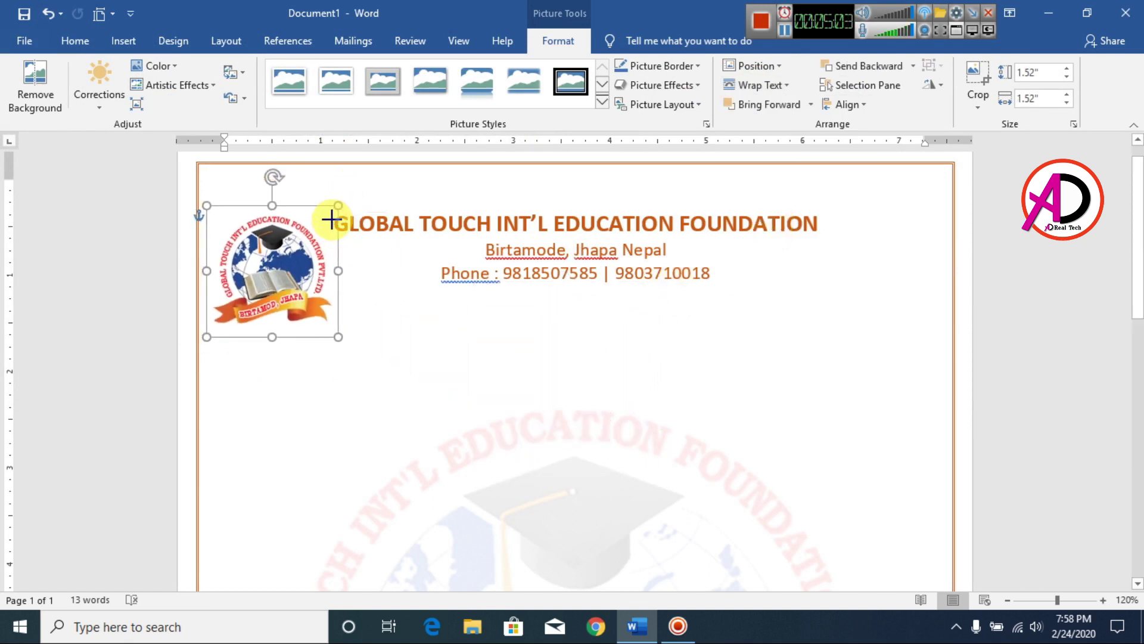
pyautogui.moveTo(284, 275); pyautogui.dragTo(290, 260)
pyautogui.click(876, 316)
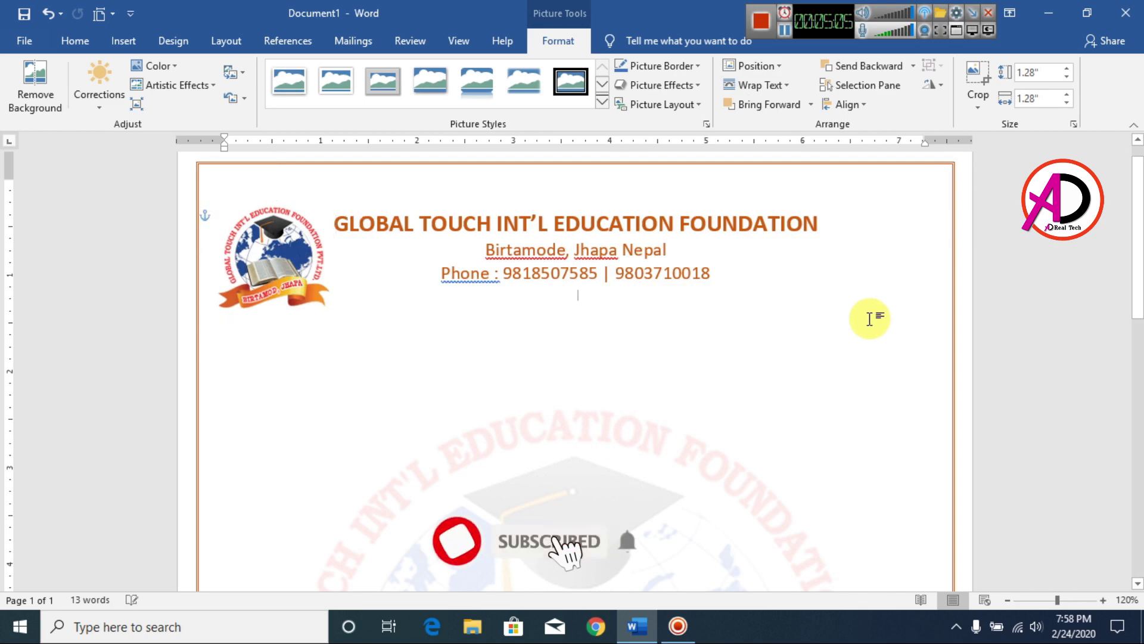
pyautogui.scroll(-5, 779, 363)
pyautogui.scroll(5, 417, 286)
# Nudge the logo slightly left beside the title.
pyautogui.click(336, 250)
pyautogui.hotkey('ctrl', 'z')
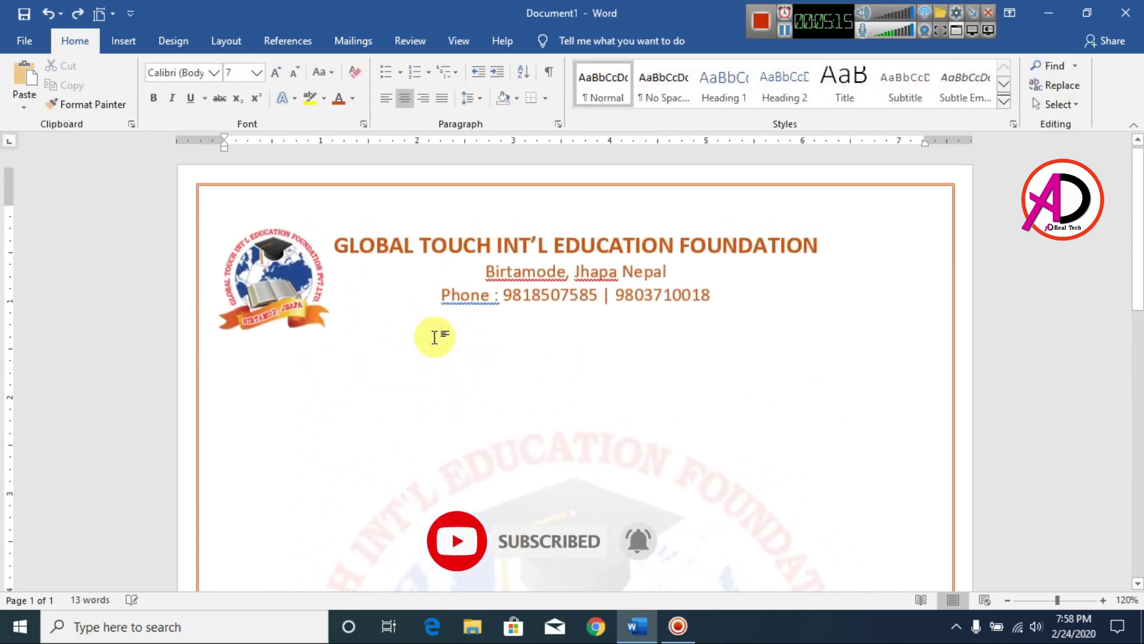
pyautogui.scroll(-4, 536, 435)
pyautogui.scroll(4, 343, 440)
pyautogui.moveTo(272, 294); pyautogui.dragTo(267, 295)
pyautogui.click(516, 390)
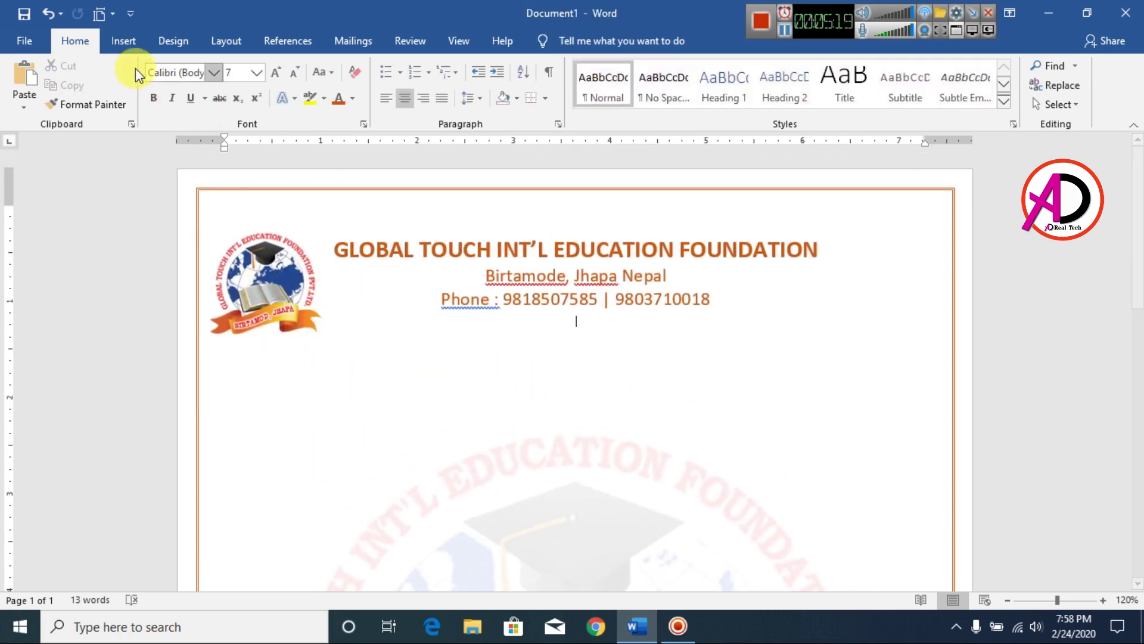
# Draw a rectangle bar centred below the phone line.
pyautogui.click(119, 41)
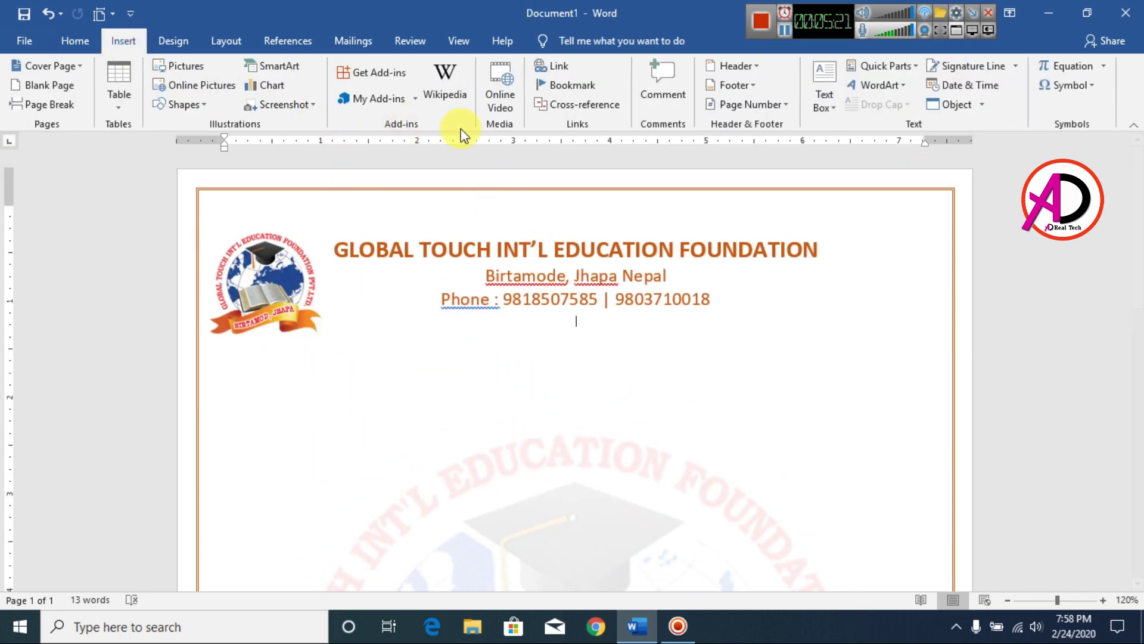
pyautogui.click(171, 105)
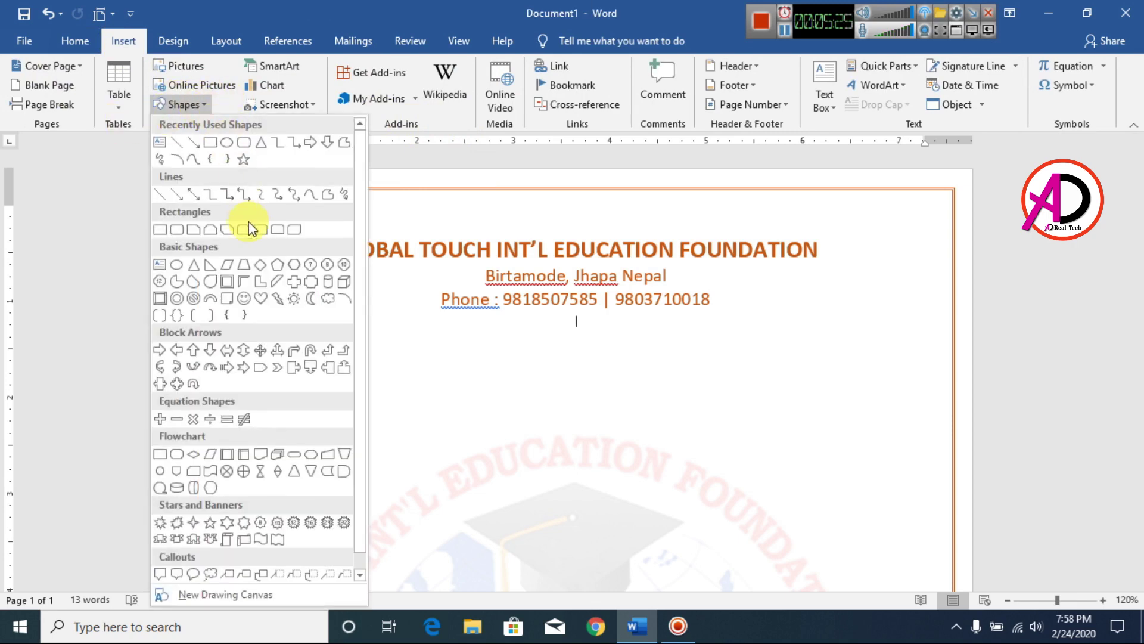
pyautogui.click(210, 142)
pyautogui.moveTo(421, 324); pyautogui.dragTo(773, 359)
pyautogui.moveTo(669, 340); pyautogui.dragTo(654, 338)
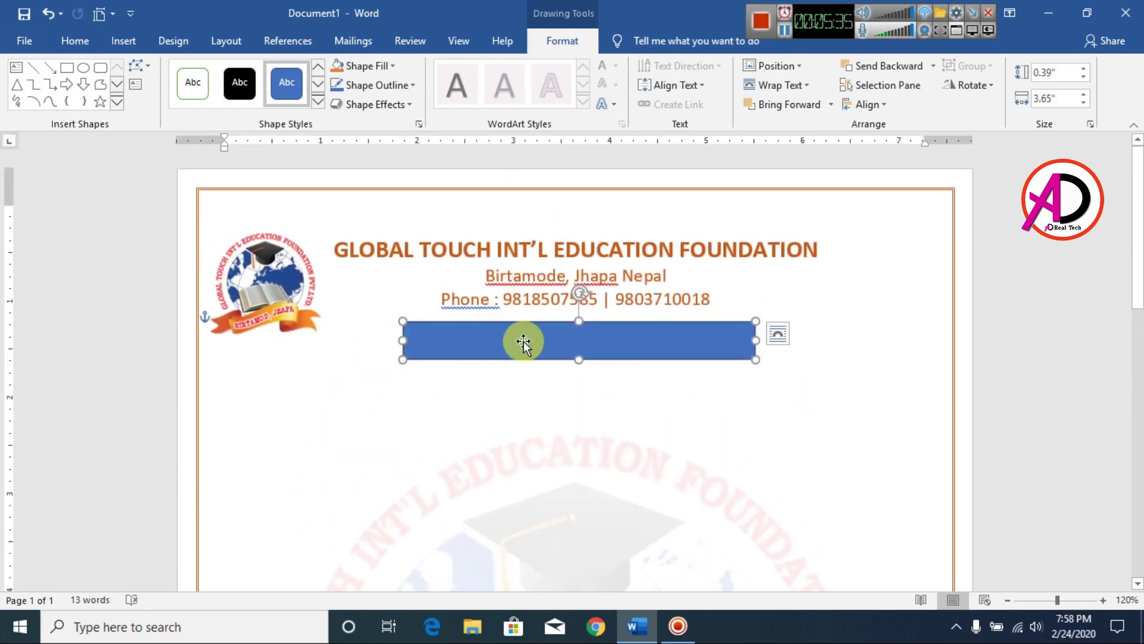
# Fill the bar dark orange and remove its outline.
pyautogui.click(374, 66)
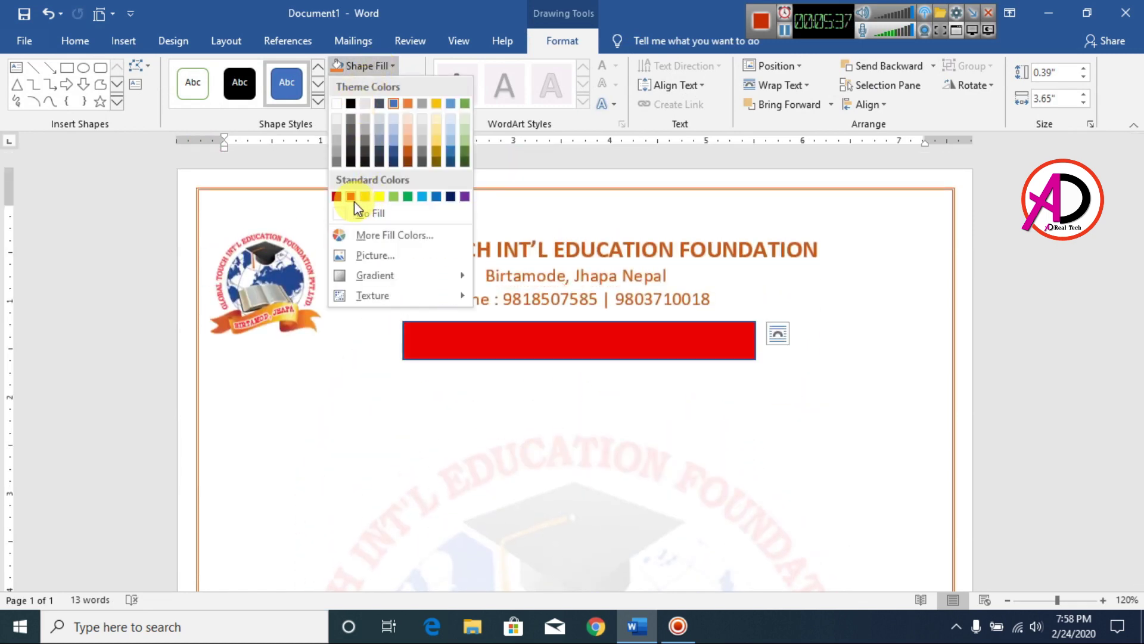
pyautogui.click(409, 149)
pyautogui.click(376, 85)
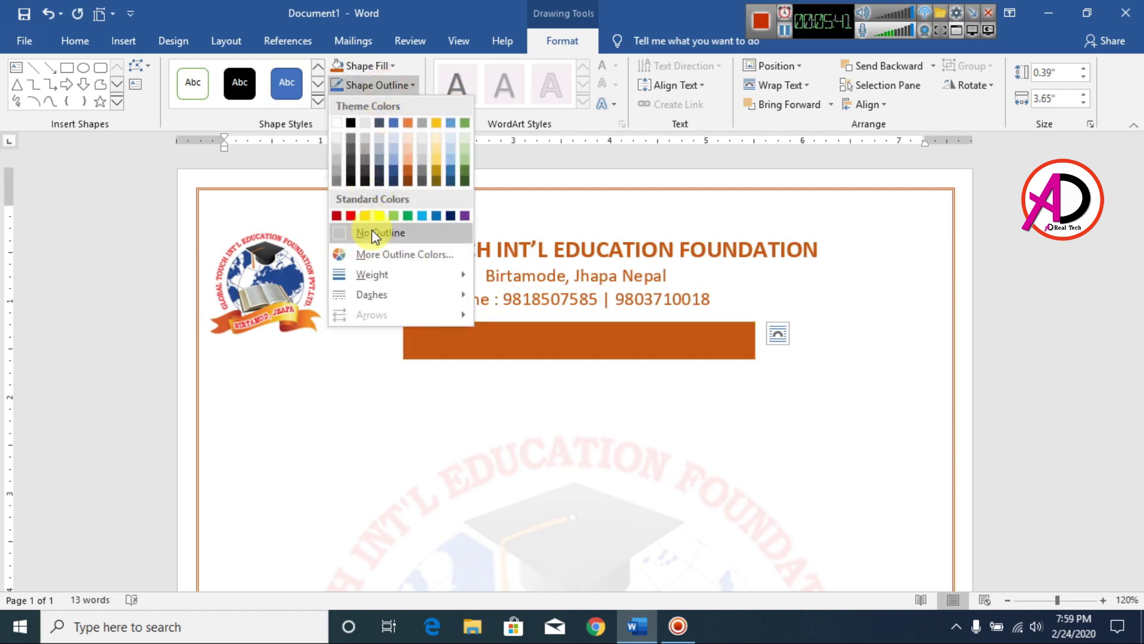
pyautogui.click(373, 234)
pyautogui.click(807, 378)
pyautogui.scroll(-5, 858, 454)
pyautogui.scroll(7, 772, 425)
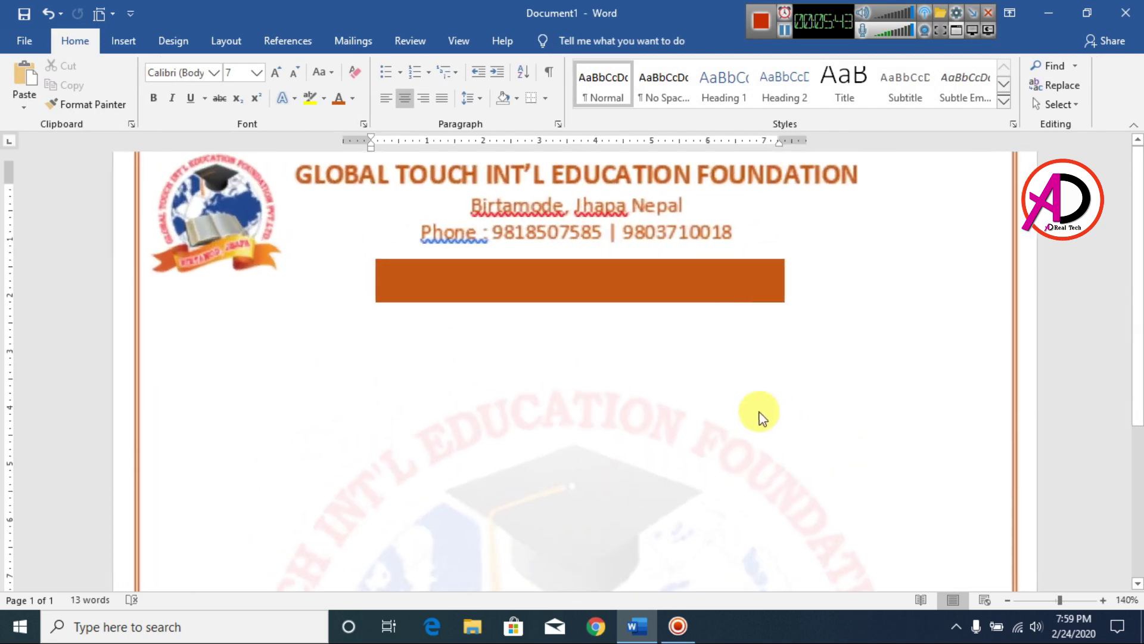
# Change the bar's fill to a slightly darker custom green.
pyautogui.click(632, 294)
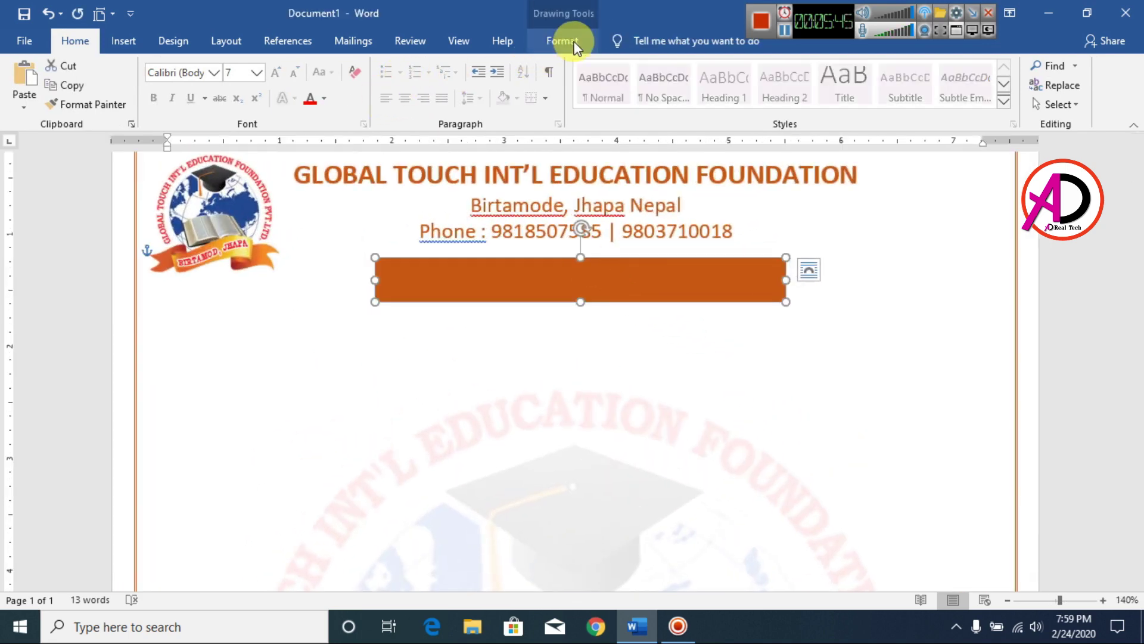
pyautogui.click(575, 47)
pyautogui.click(377, 67)
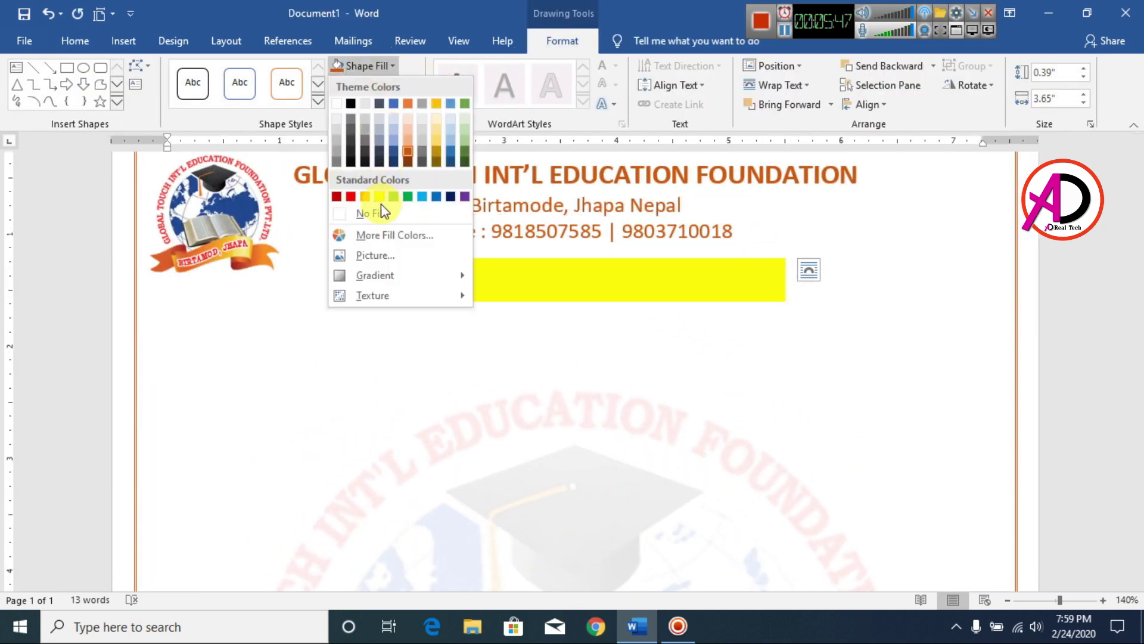
pyautogui.press('Escape')
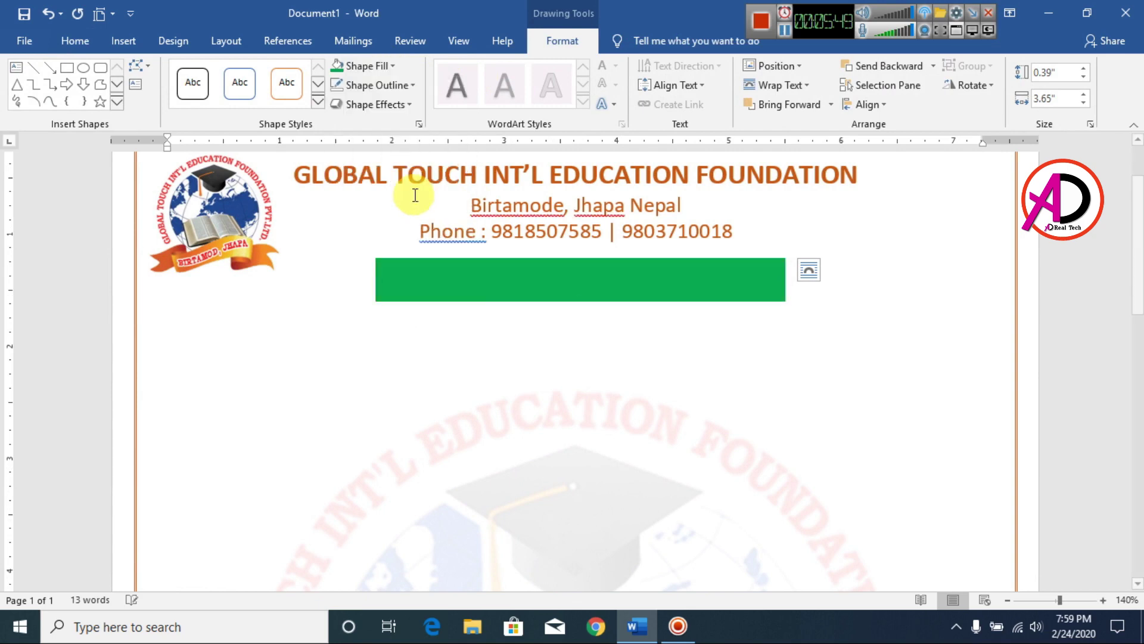
pyautogui.click(387, 72)
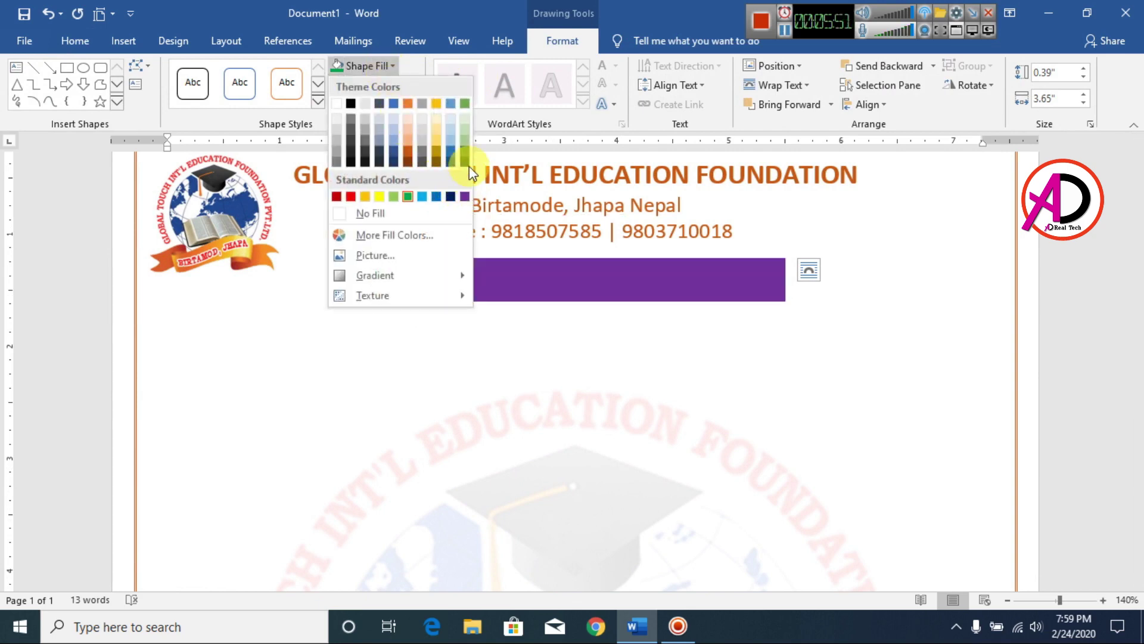
pyautogui.click(431, 234)
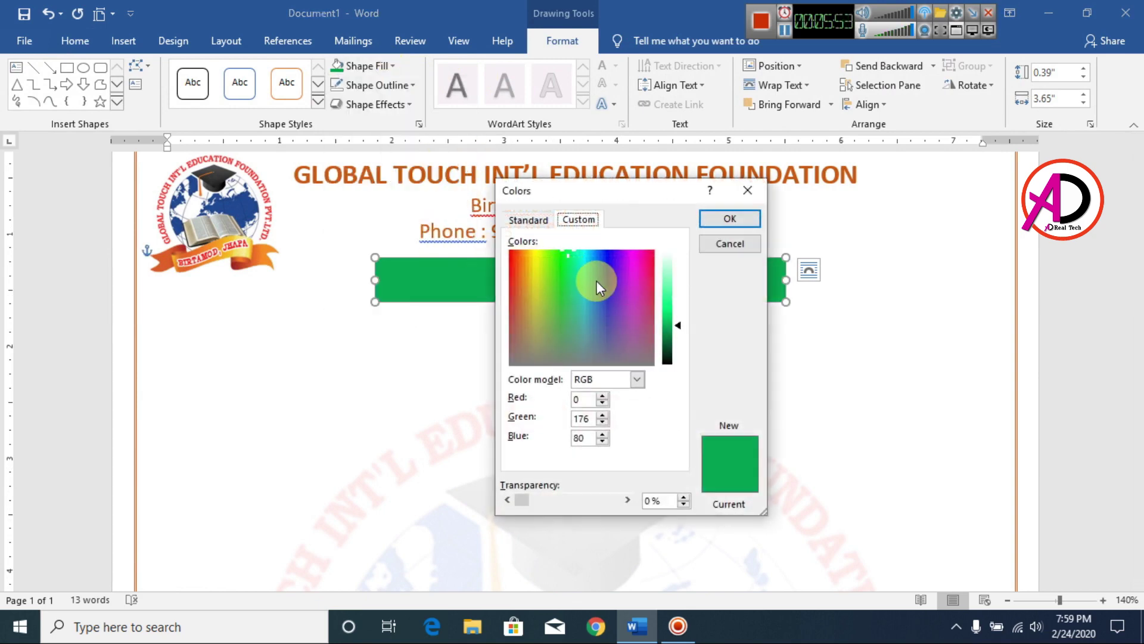
pyautogui.moveTo(677, 325); pyautogui.dragTo(679, 329)
pyautogui.click(730, 219)
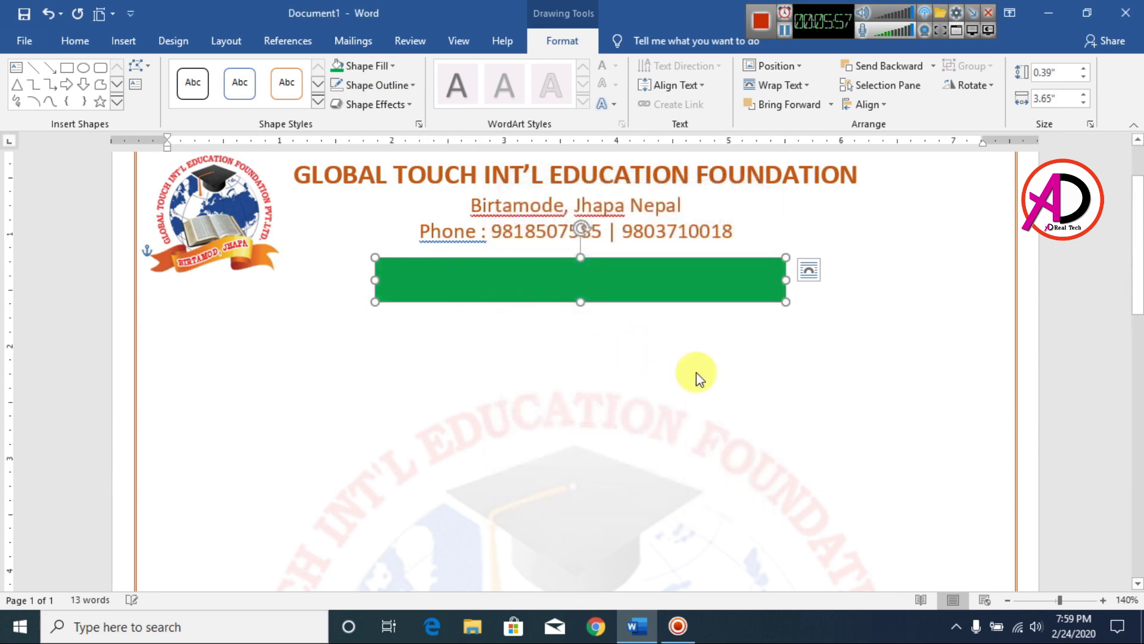
pyautogui.click(736, 349)
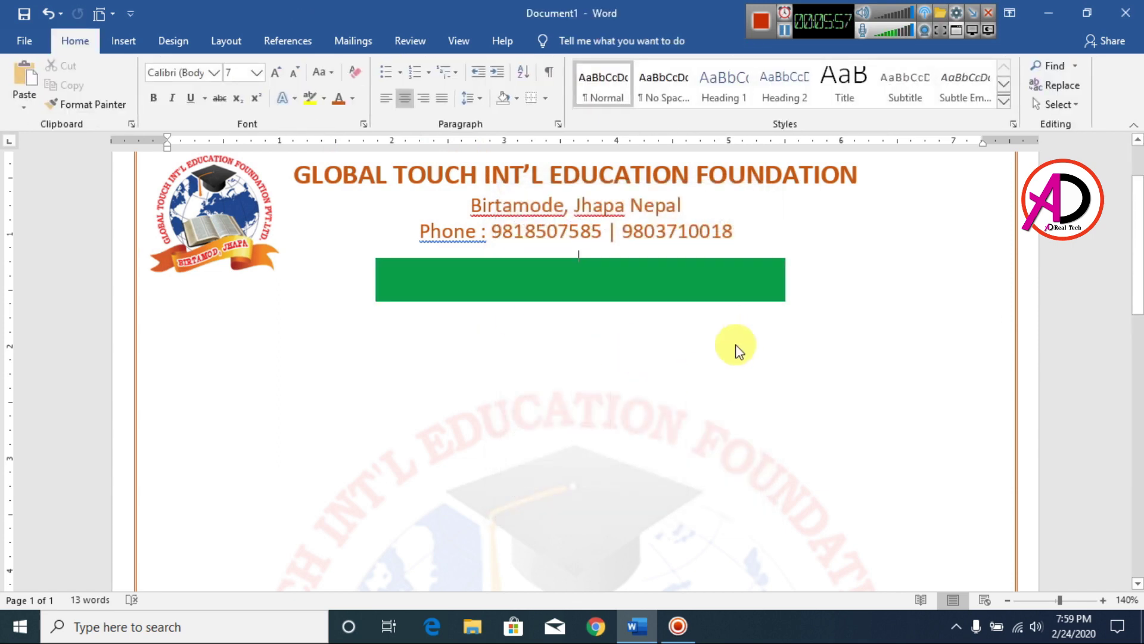
# Insert first-style WordArt reading 'APPLICATION FORM FOR ADMISSION'.
pyautogui.click(124, 40)
pyautogui.click(879, 85)
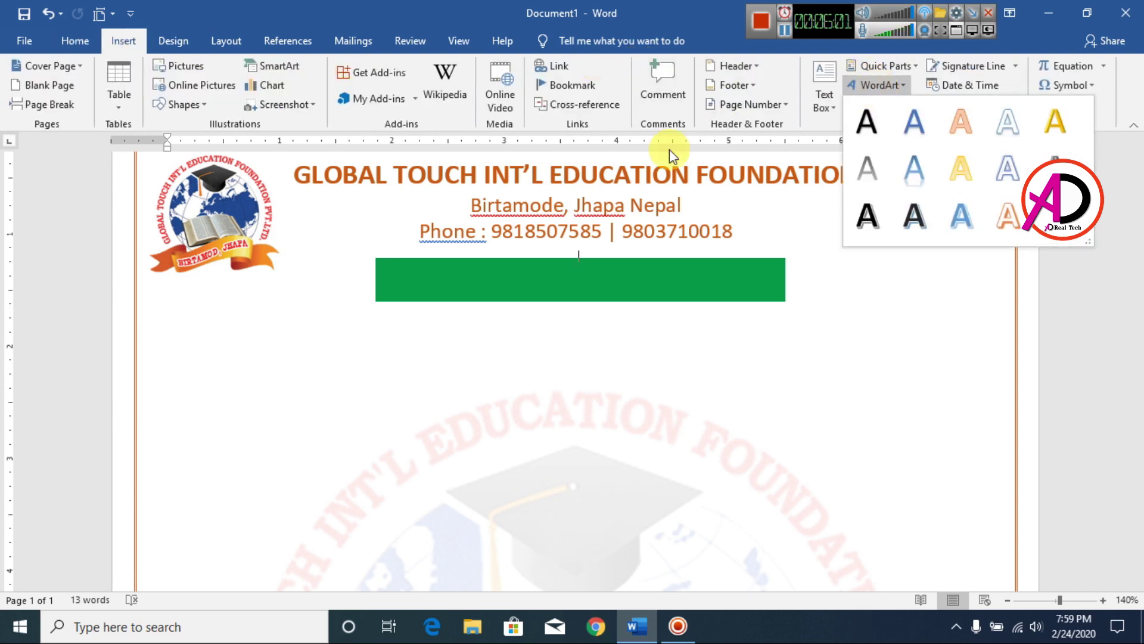
pyautogui.click(866, 122)
pyautogui.moveTo(387, 242); pyautogui.dragTo(645, 306)
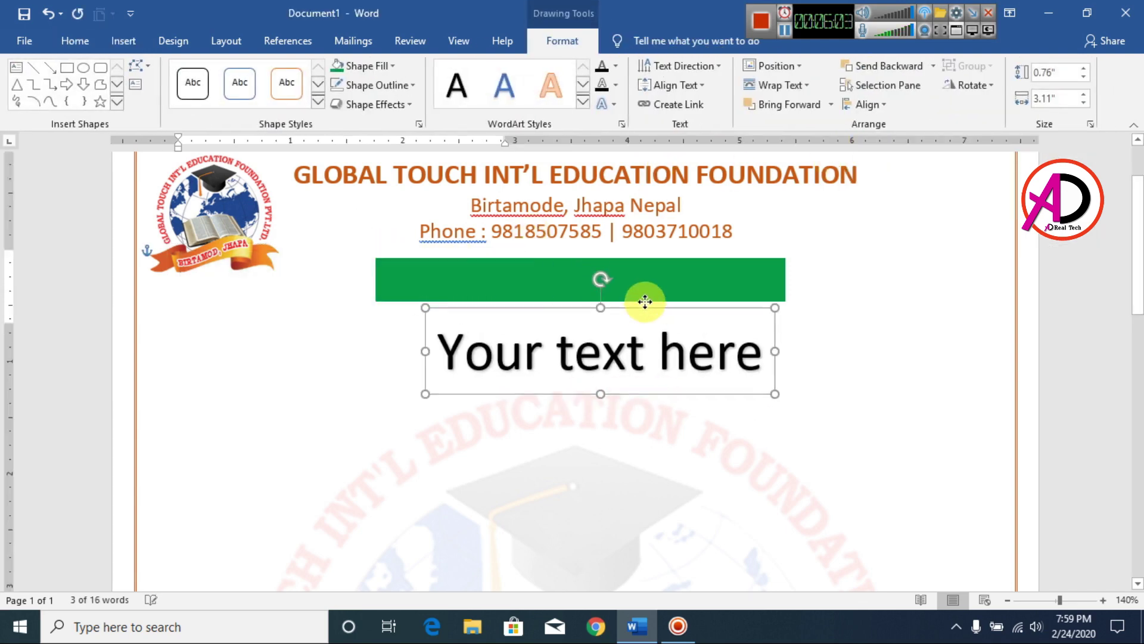
pyautogui.tripleClick(646, 340)
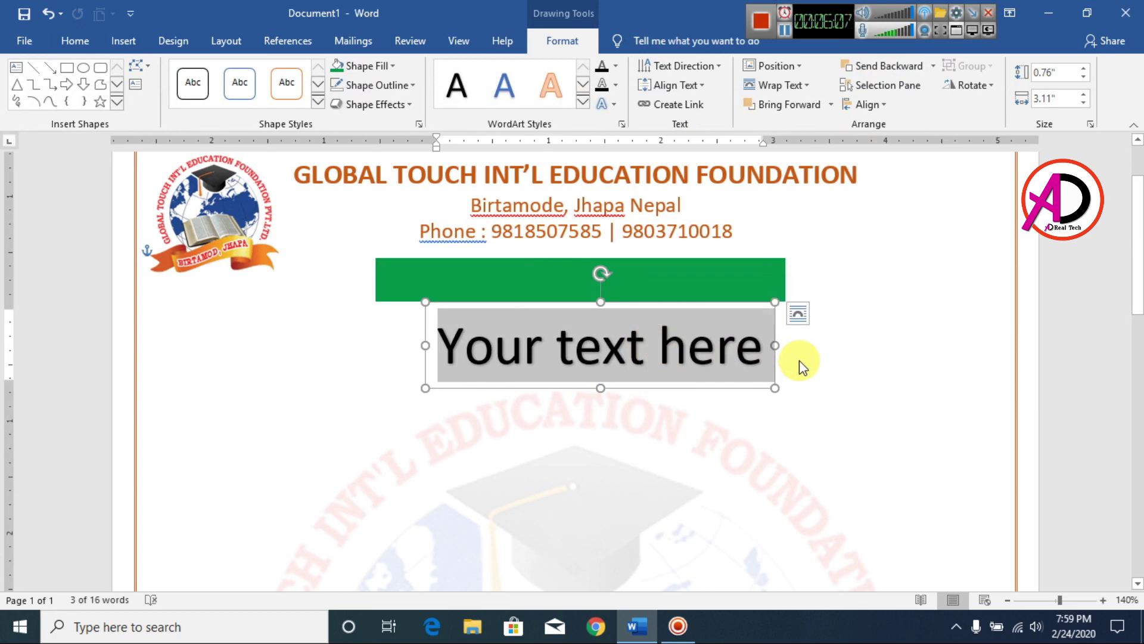
pyautogui.write('APPLICATION FOEM')
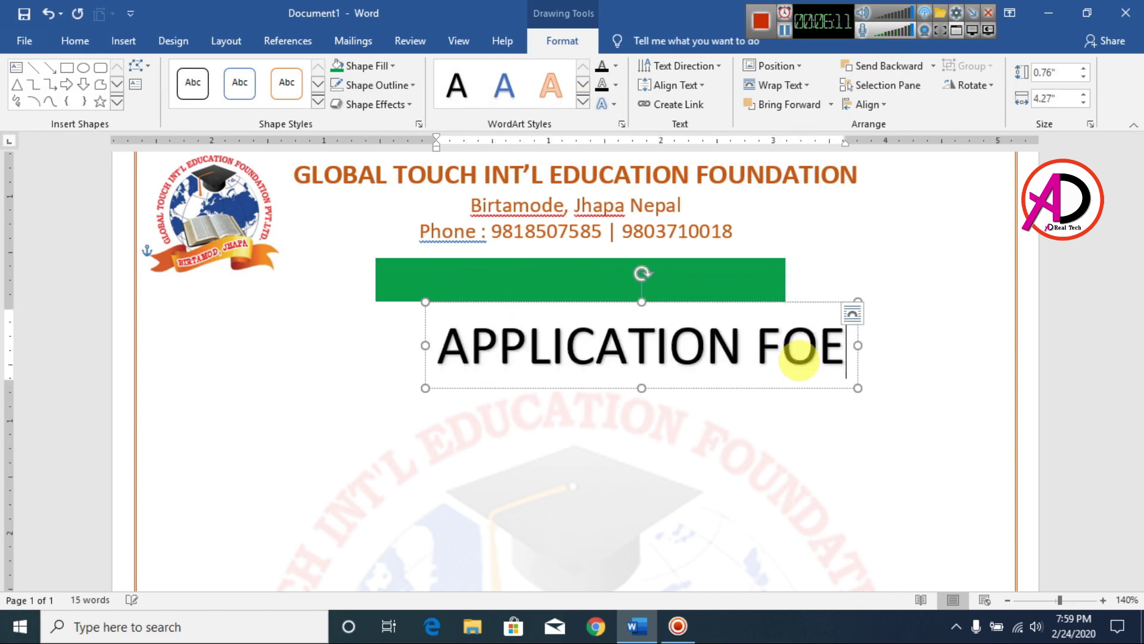
pyautogui.press('BackSpace')
pyautogui.press('BackSpace')
pyautogui.write('RM FOR A')
pyautogui.write('DMISSION')
# Shrink the WordArt text to 16 pt and position it on the green bar.
pyautogui.hotkey('ctrl', 'a')
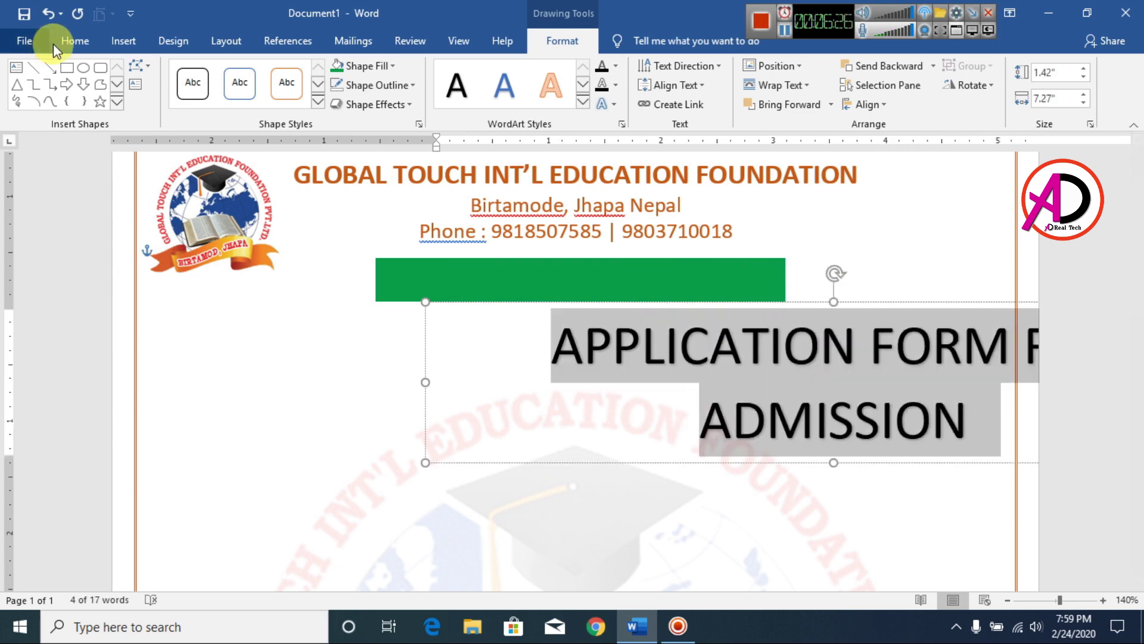
pyautogui.click(72, 41)
pyautogui.click(296, 72)
pyautogui.click(296, 72)
pyautogui.click(297, 71)
pyautogui.click(296, 72)
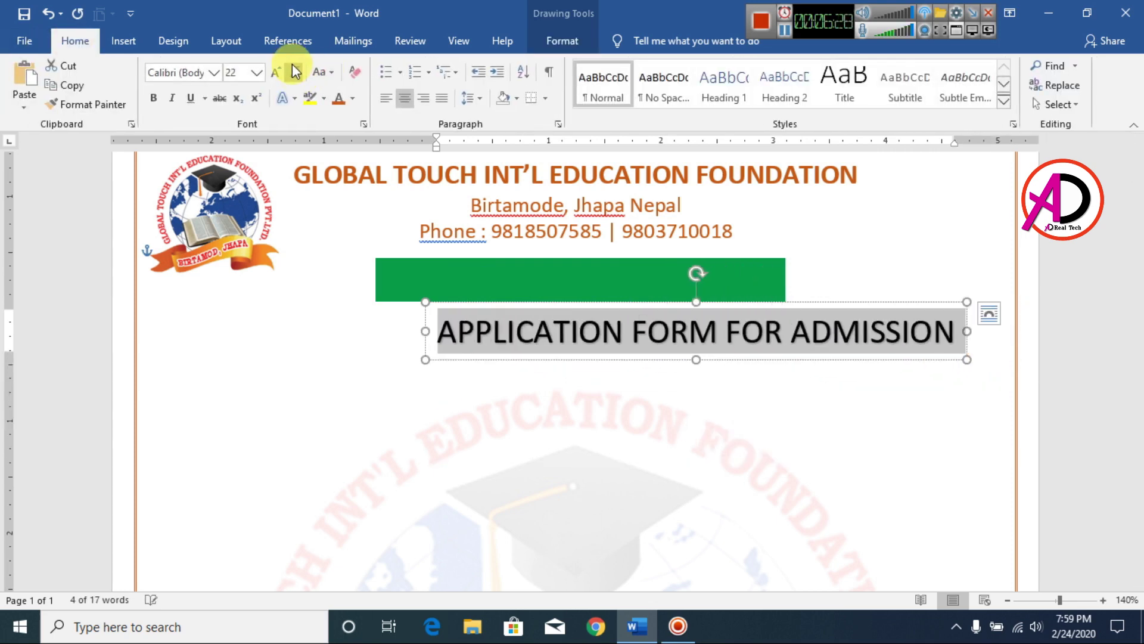
pyautogui.click(293, 71)
pyautogui.click(293, 71)
pyautogui.click(294, 70)
pyautogui.click(545, 328)
pyautogui.moveTo(532, 299); pyautogui.dragTo(494, 255)
pyautogui.hotkey('ctrl', 'z')
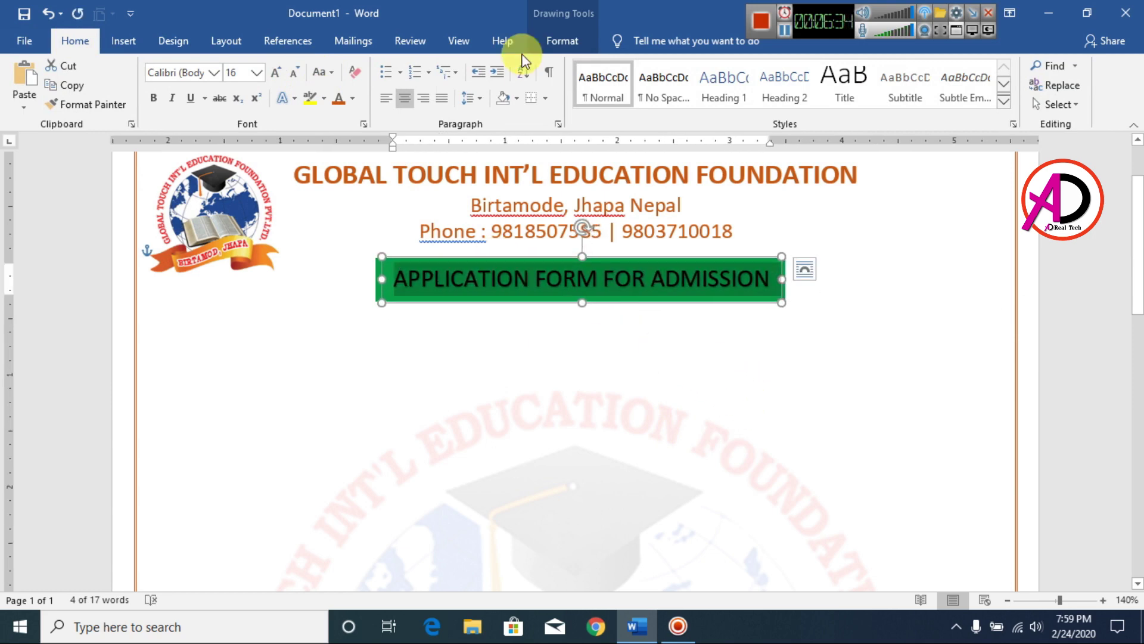
# Make the heading text white and bold, with no outline and no shadow.
pyautogui.click(562, 40)
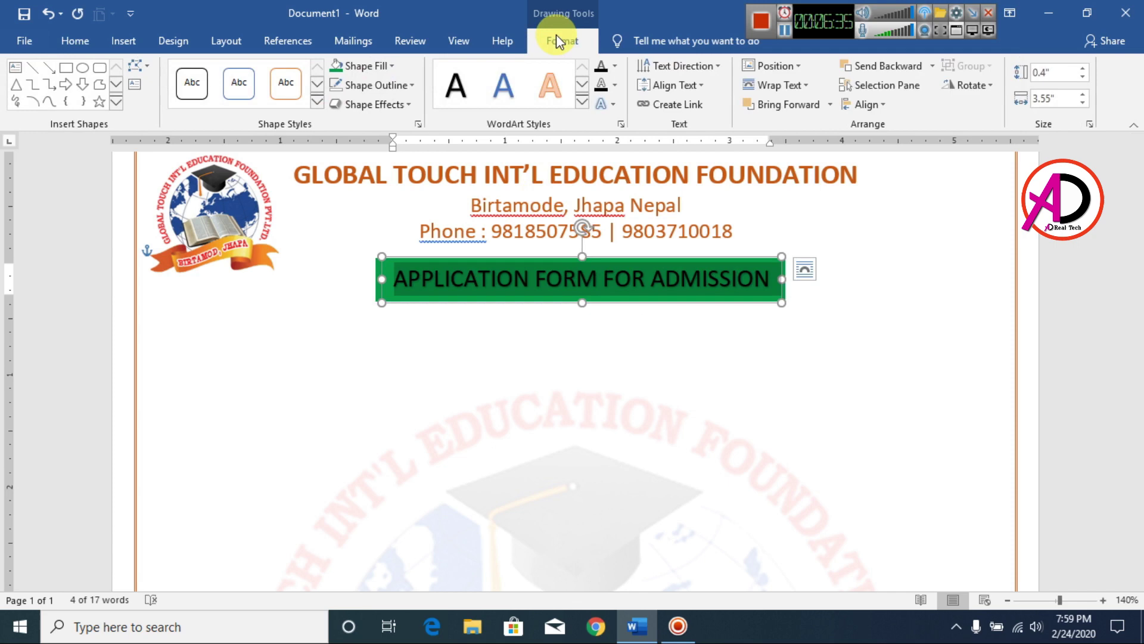
pyautogui.click(617, 67)
pyautogui.click(605, 123)
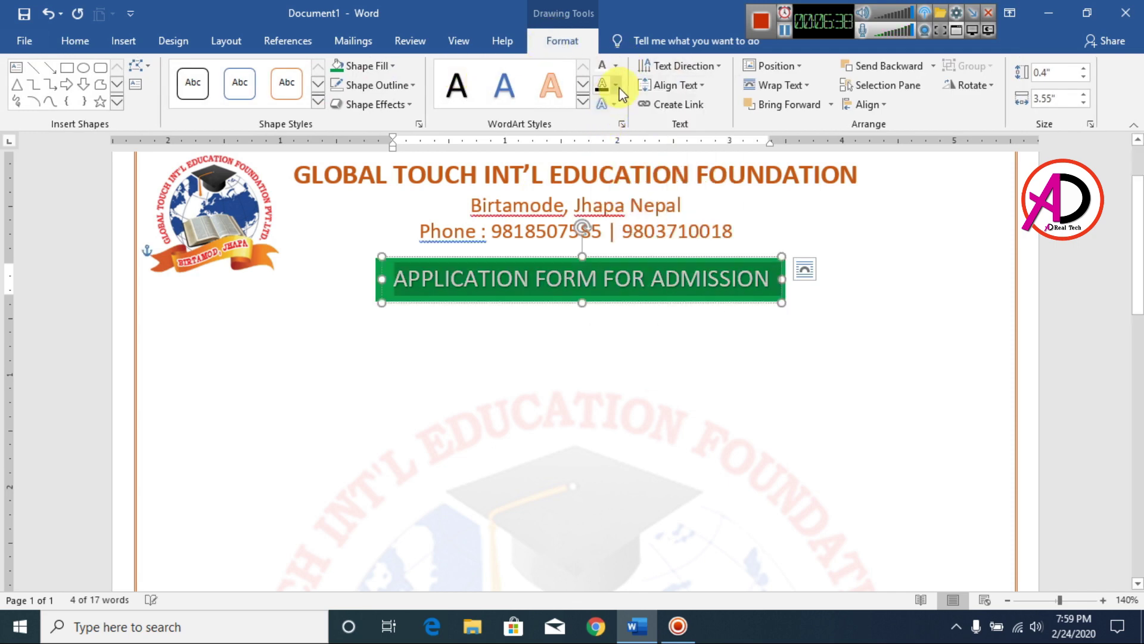
pyautogui.click(616, 86)
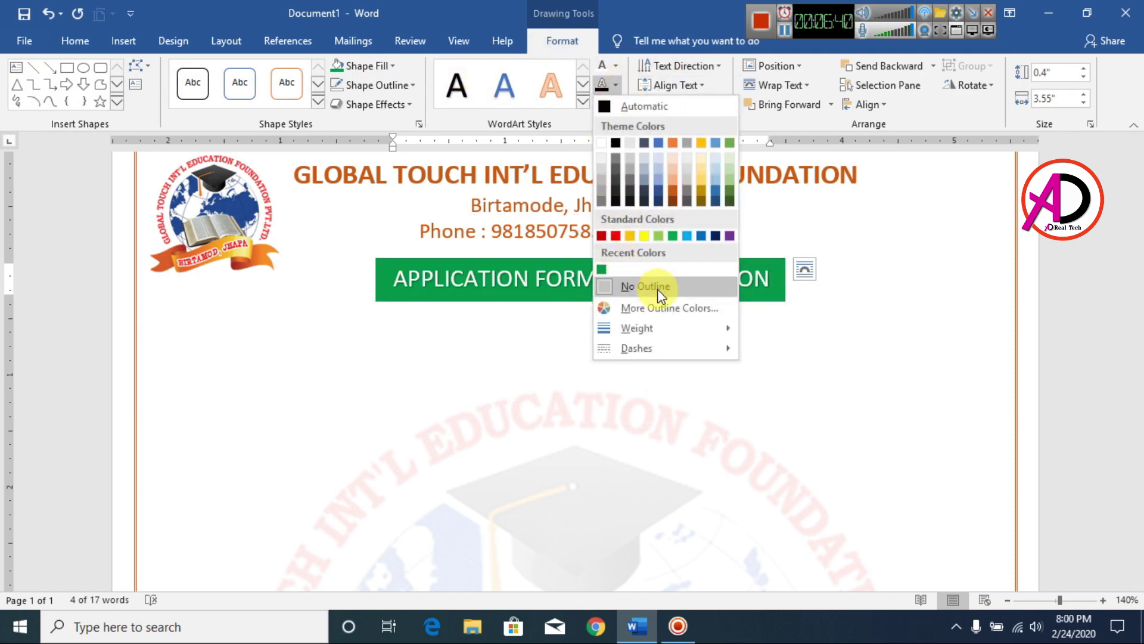
pyautogui.click(660, 292)
pyautogui.click(609, 104)
pyautogui.moveTo(649, 136)
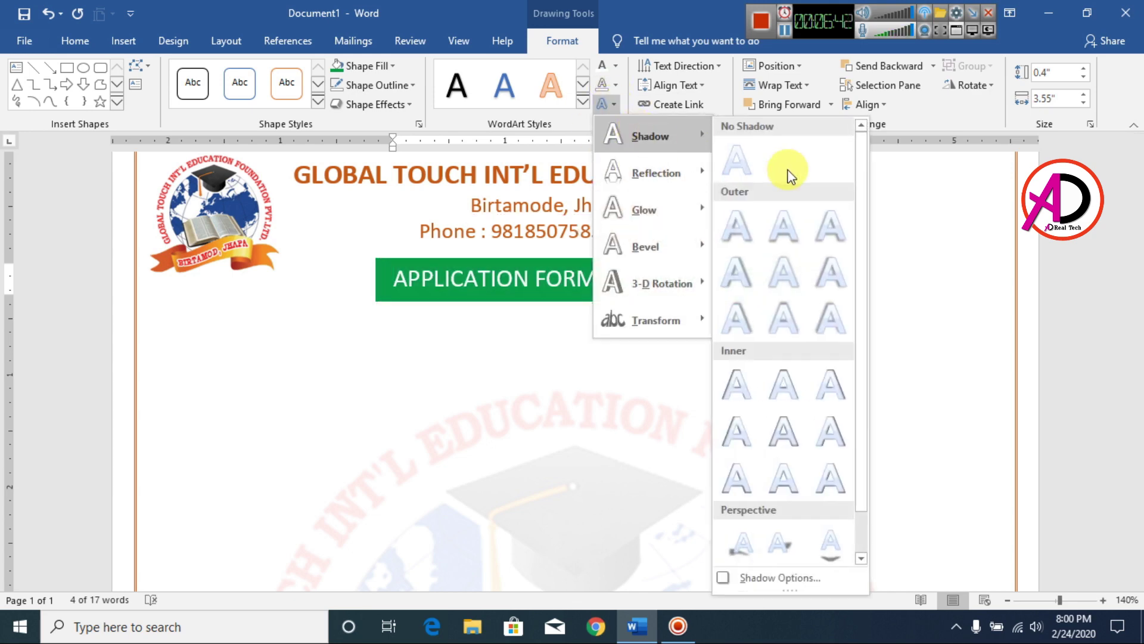
pyautogui.click(737, 156)
pyautogui.click(74, 41)
pyautogui.click(156, 98)
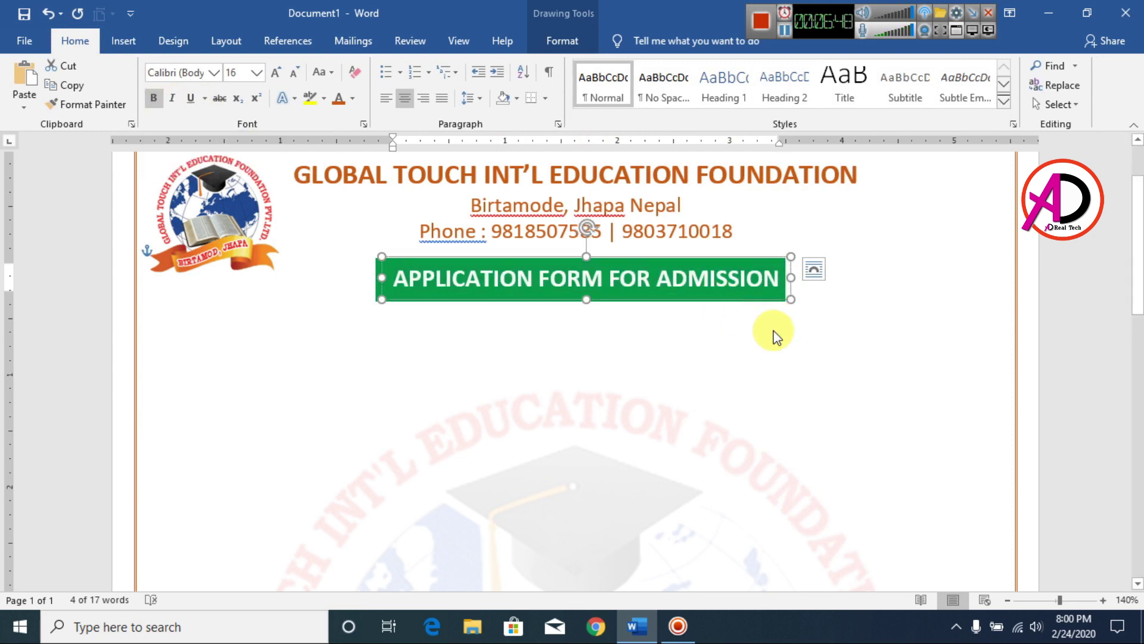
# Begin a left-aligned click-and-type line beneath the green banner, leaving the Phone line unchanged.
pyautogui.click(875, 340)
pyautogui.scroll(-5, 749, 388)
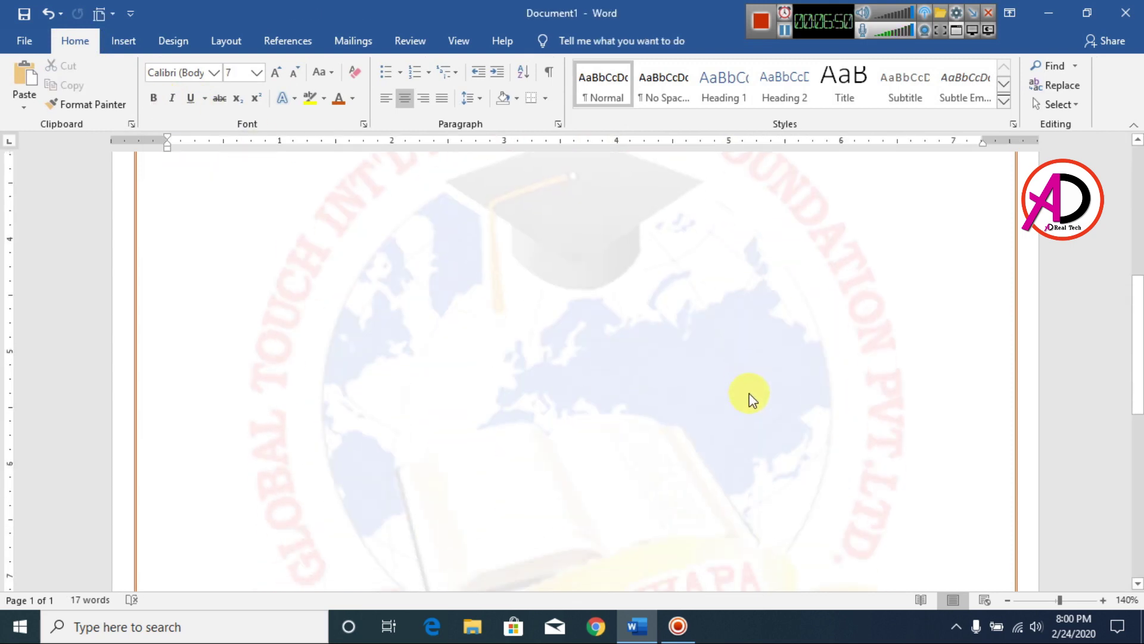
pyautogui.keyDown('ctrl'); pyautogui.scroll(-9, 750, 392); pyautogui.keyUp('ctrl')
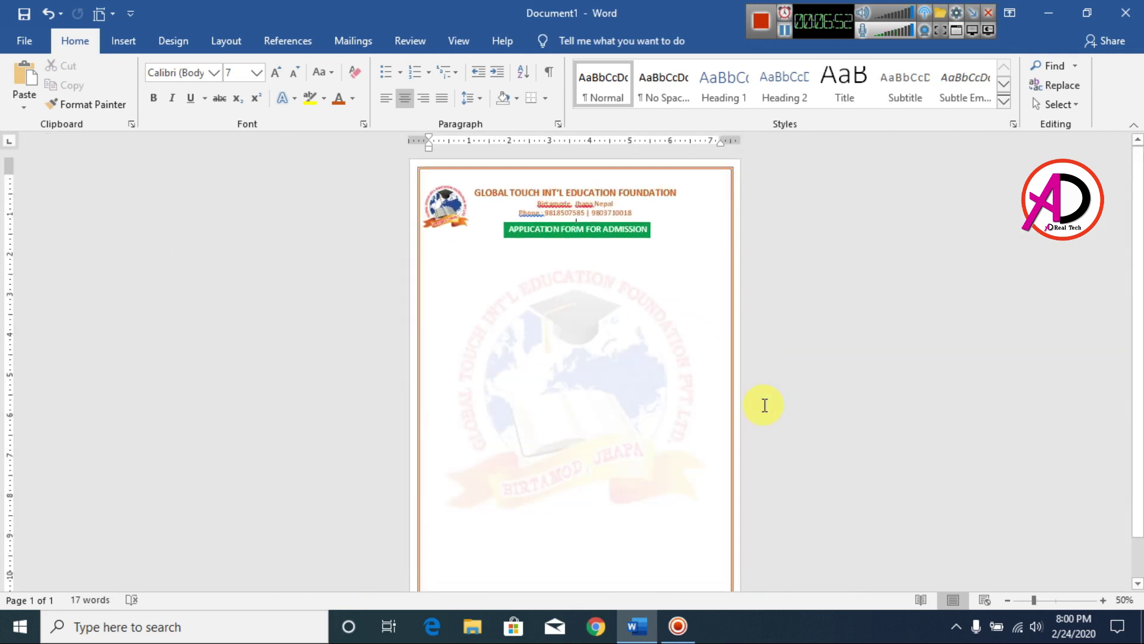
pyautogui.keyDown('ctrl'); pyautogui.scroll(1, 761, 404); pyautogui.keyUp('ctrl')
pyautogui.keyDown('ctrl'); pyautogui.scroll(4, 709, 356); pyautogui.keyUp('ctrl')
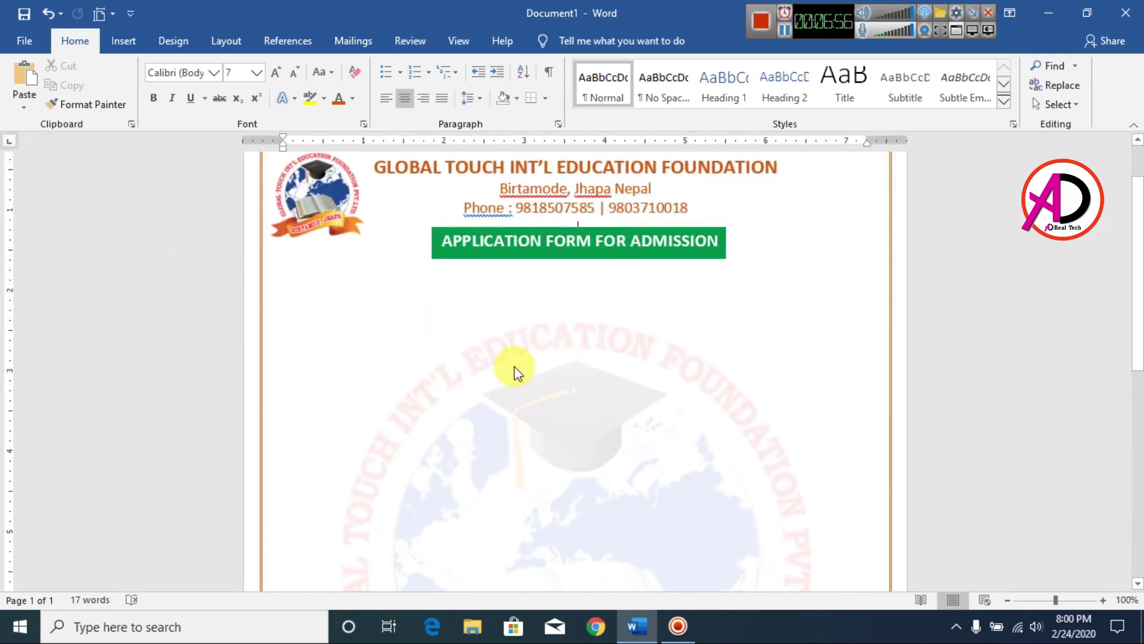
pyautogui.click(707, 192)
pyautogui.click(805, 226)
pyautogui.press('Return')
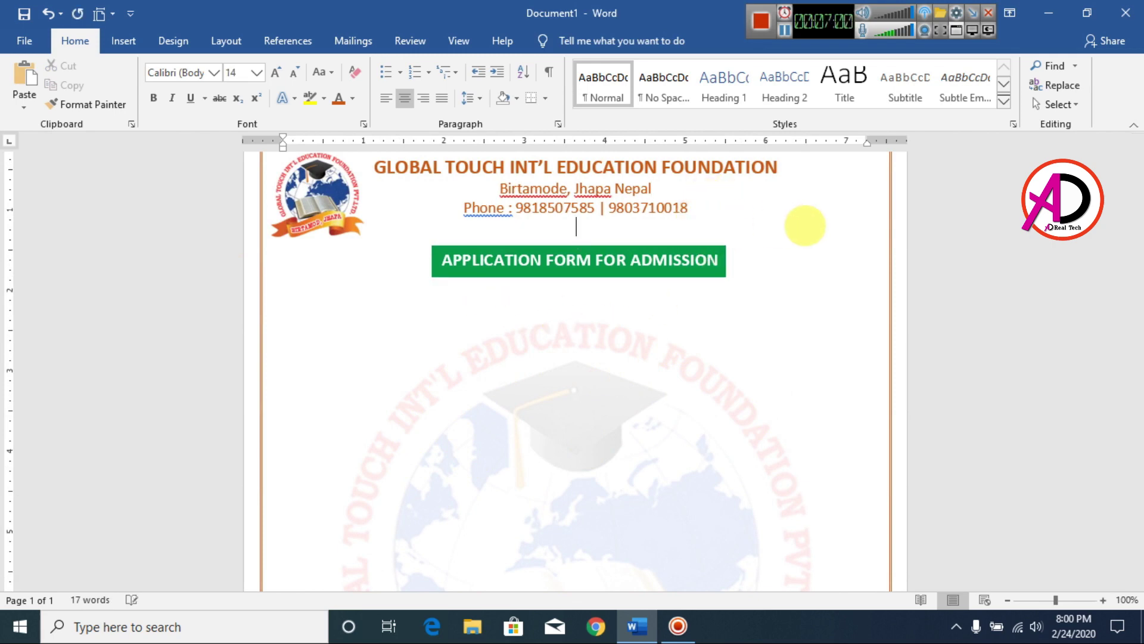
pyautogui.hotkey('ctrl', 'z')
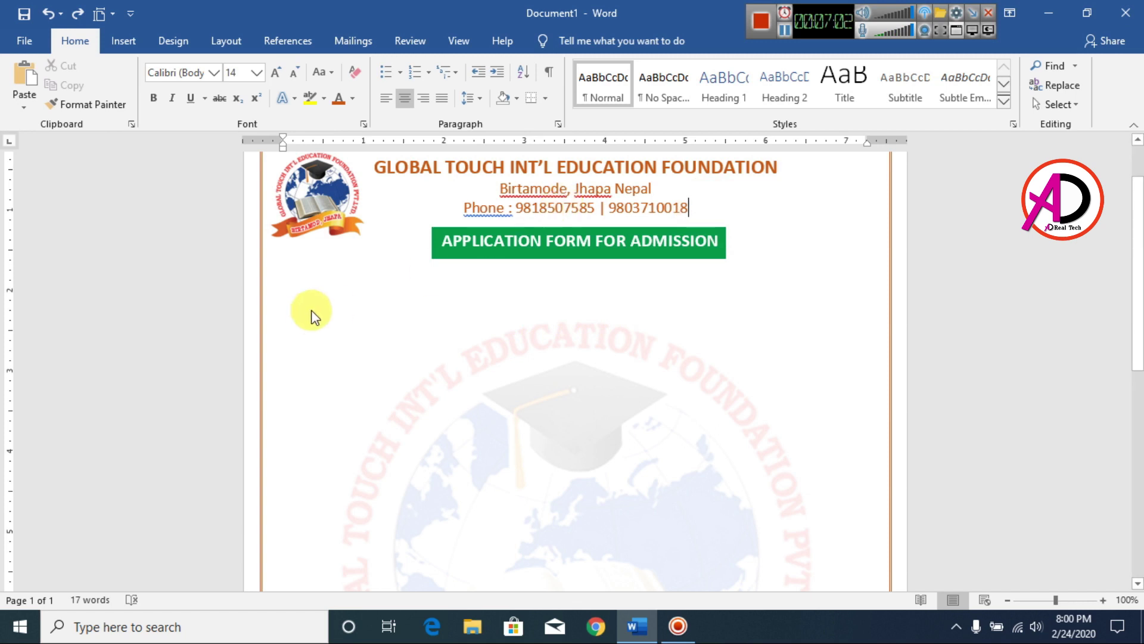
pyautogui.doubleClick(338, 293)
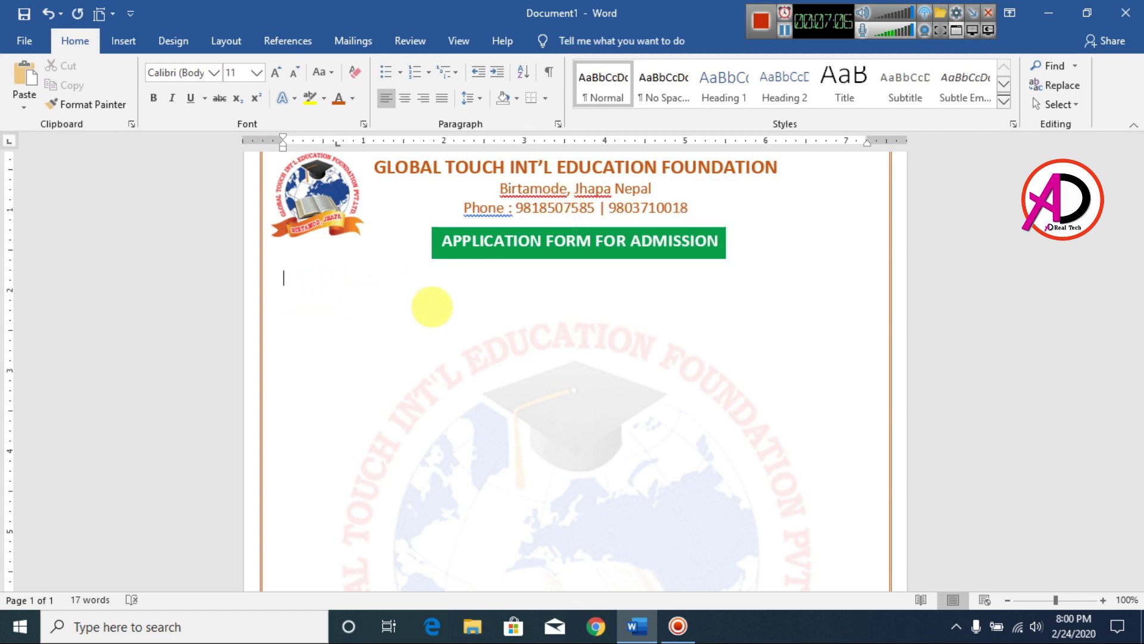
pyautogui.scroll(2, 76, 153)
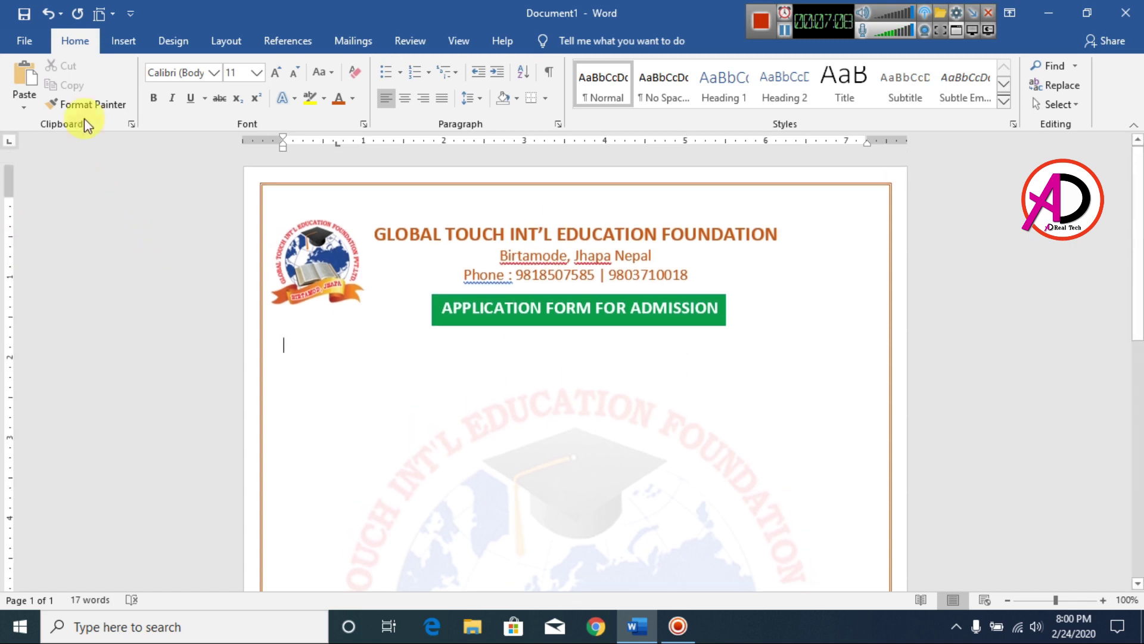
pyautogui.click(133, 41)
# Draw a rectangle to the right of the letterhead and give it no fill.
pyautogui.click(178, 104)
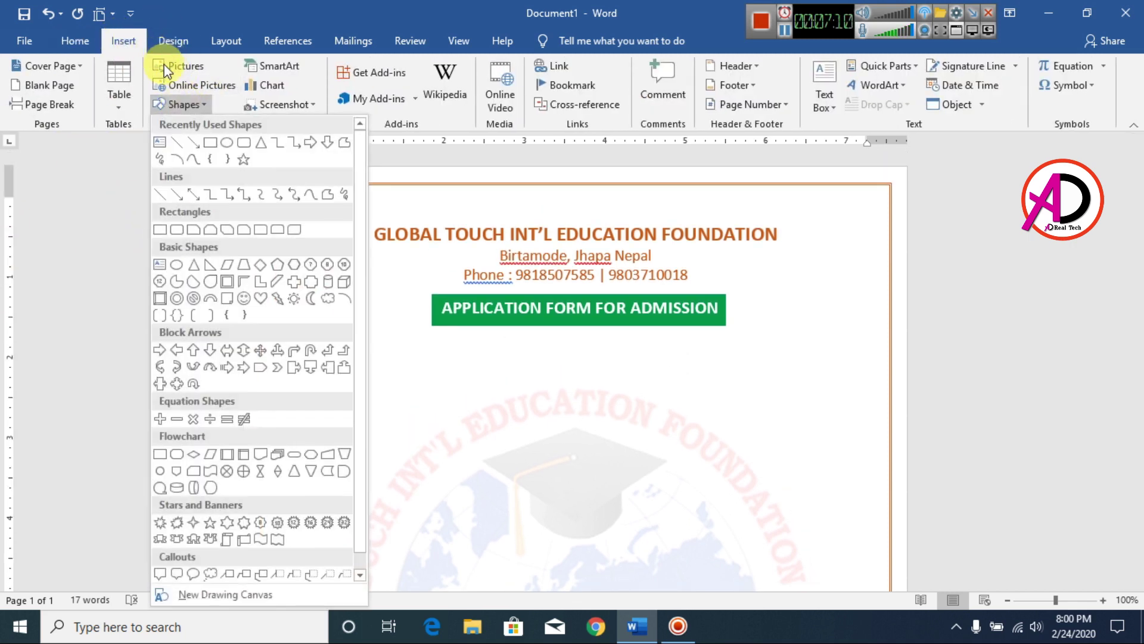
pyautogui.click(211, 143)
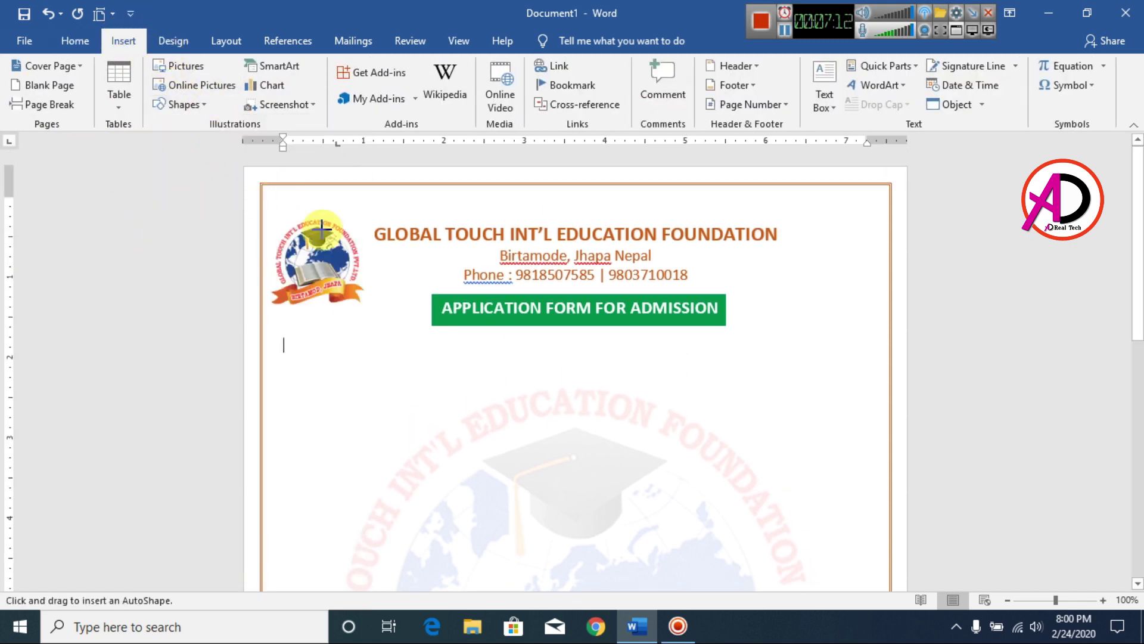
pyautogui.moveTo(751, 264)
pyautogui.mouseDown()
pyautogui.moveTo(858, 365)
pyautogui.moveTo(859, 380)
pyautogui.mouseUp()
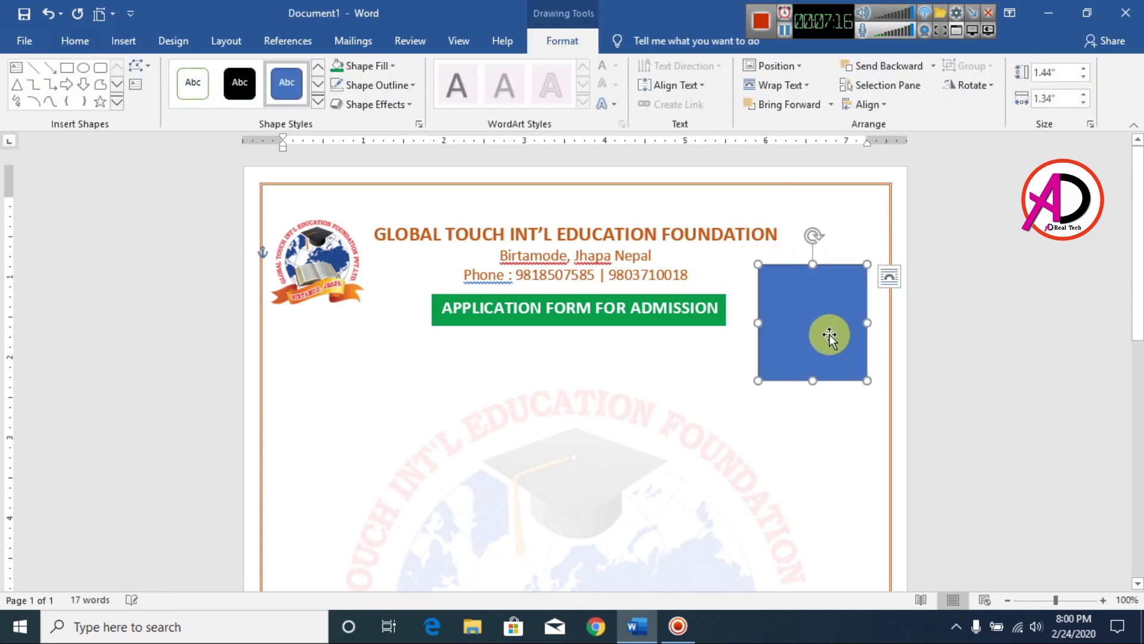
pyautogui.rightClick(806, 320)
pyautogui.click(388, 67)
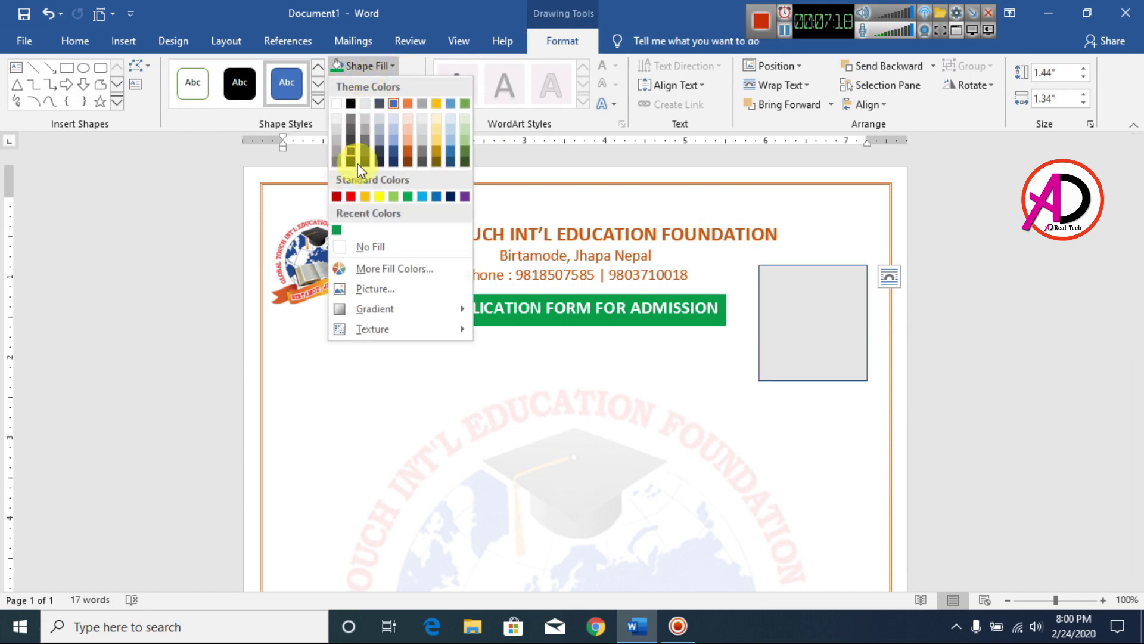
pyautogui.click(370, 247)
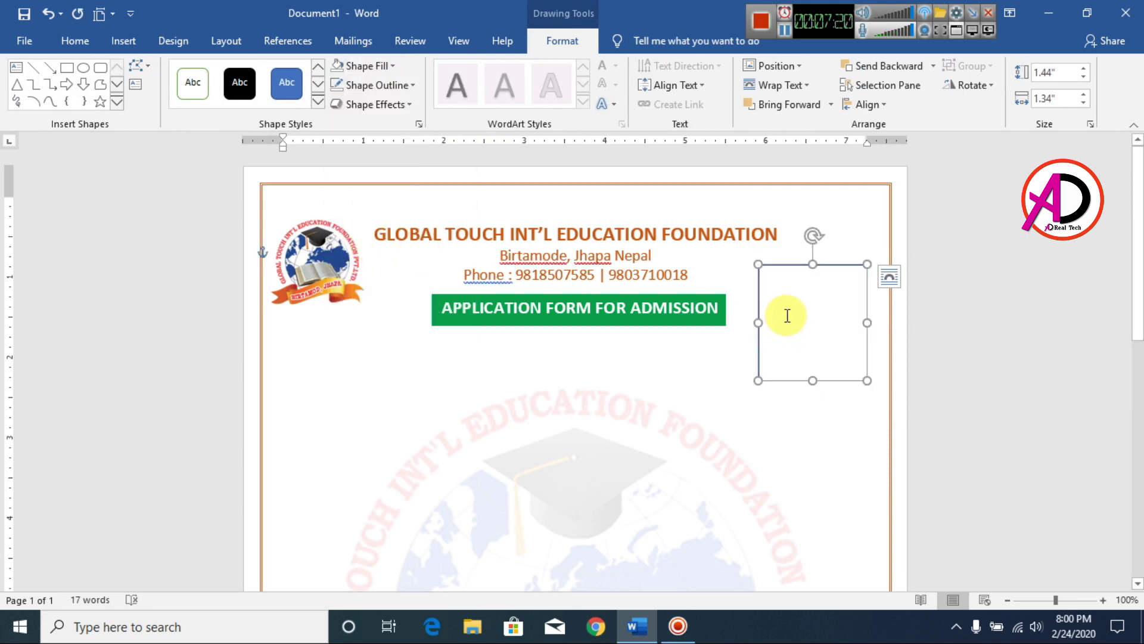
# Label the rectangle 'Photo' and move it to the page's top-right corner.
pyautogui.rightClick(787, 316)
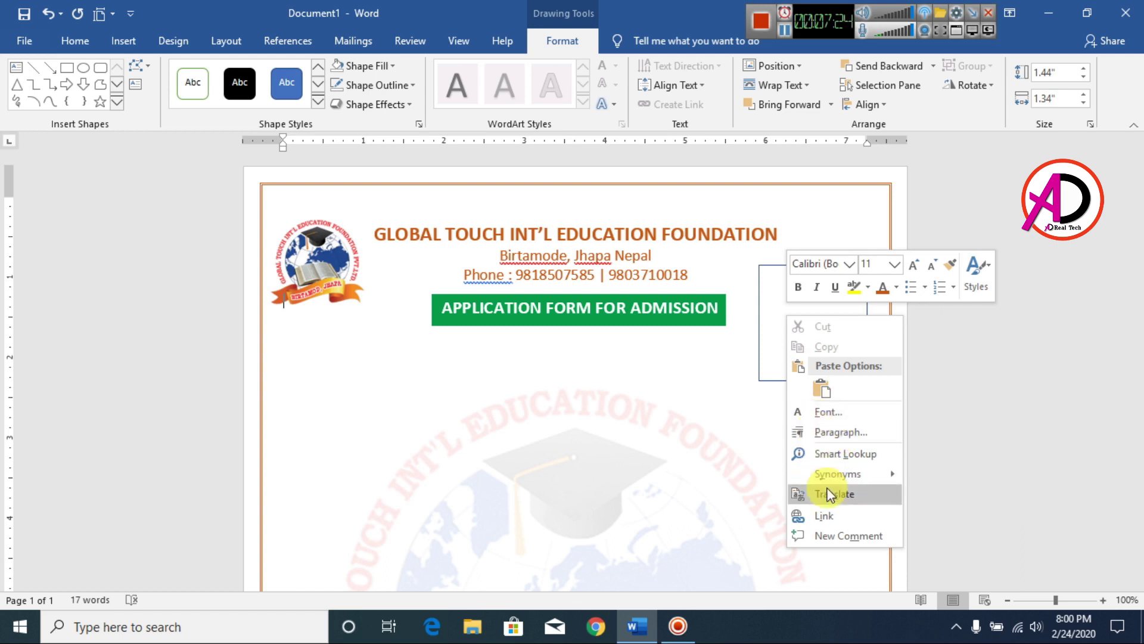
pyautogui.click(773, 335)
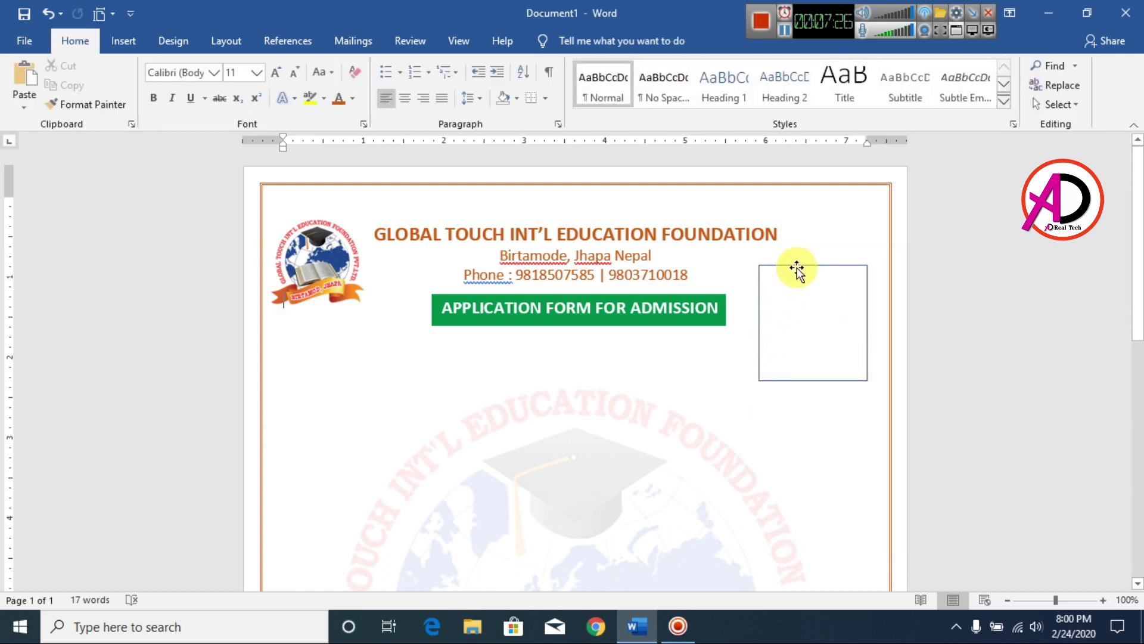
pyautogui.click(797, 269)
pyautogui.rightClick(798, 256)
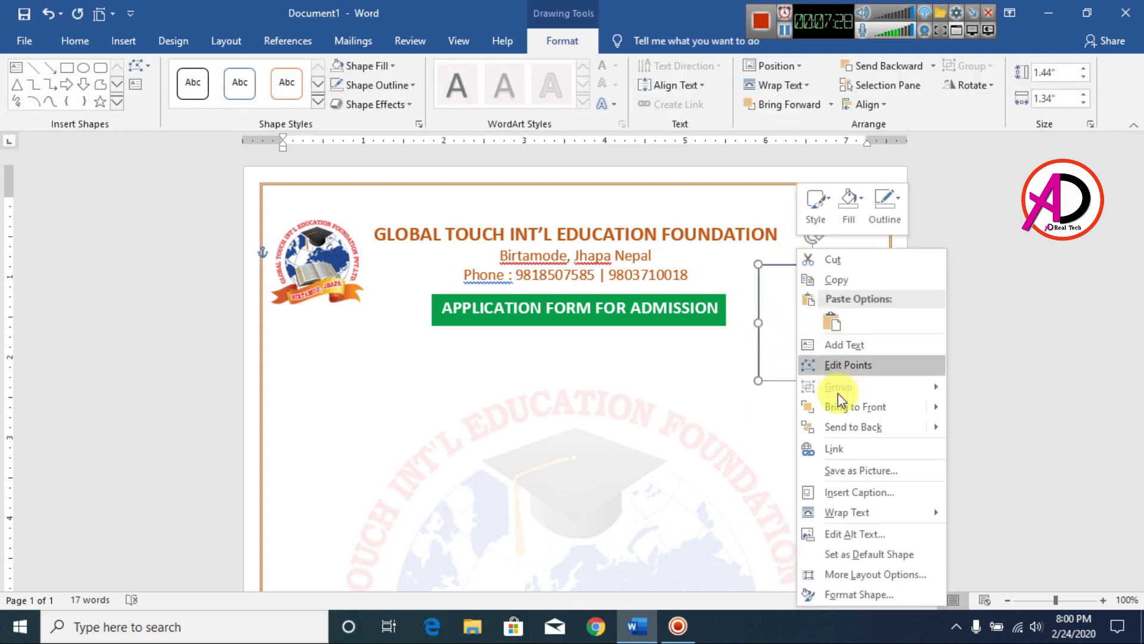
pyautogui.click(846, 346)
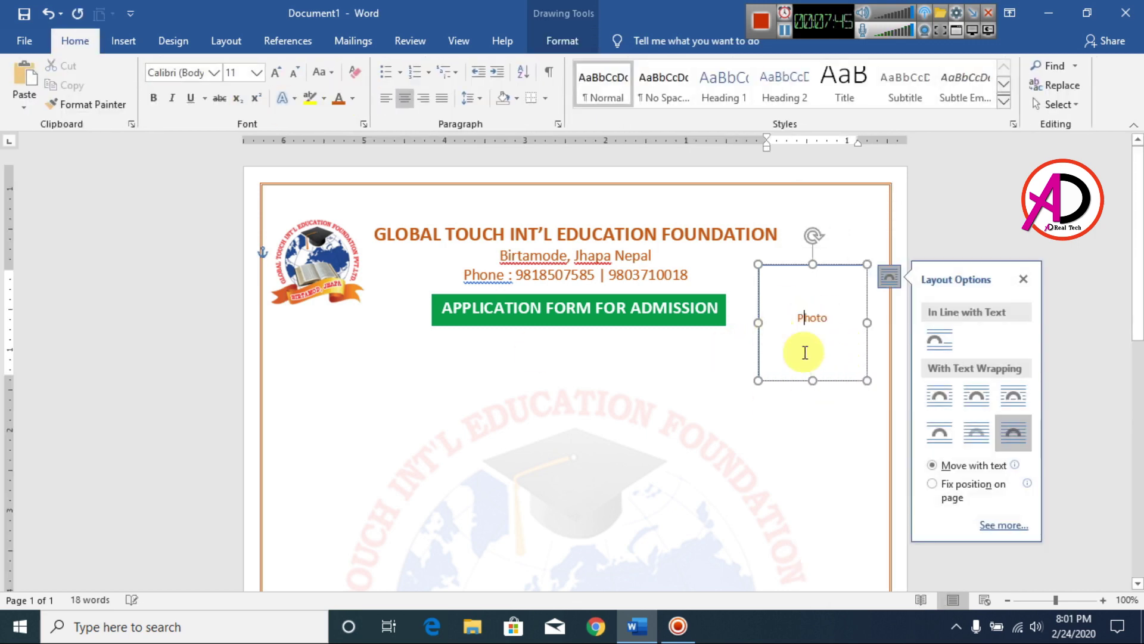
pyautogui.click(578, 373)
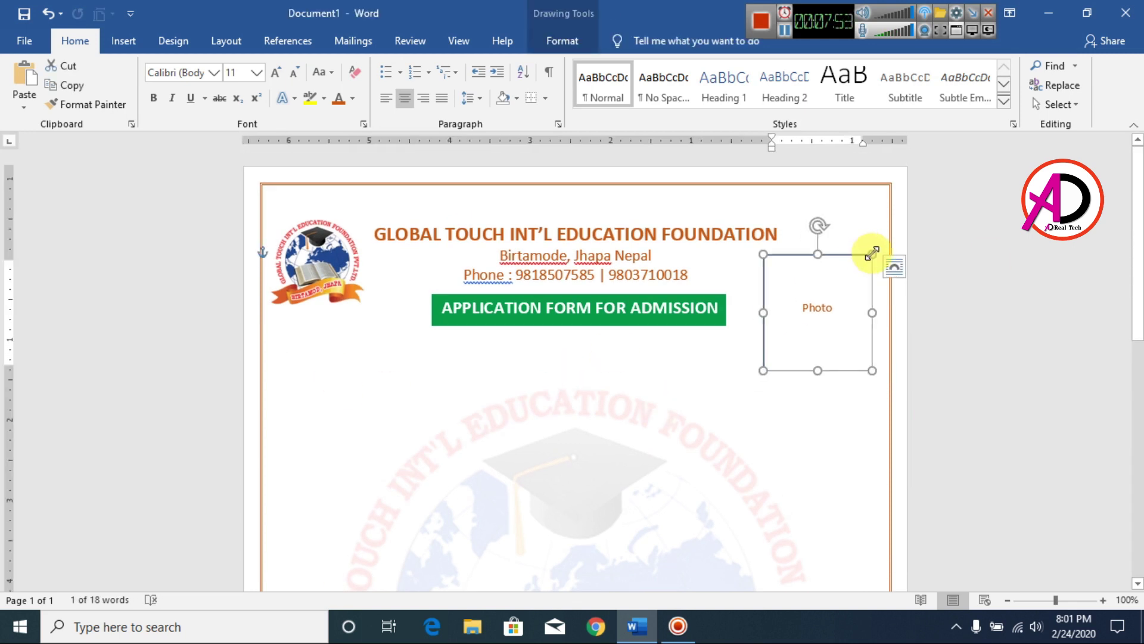
pyautogui.moveTo(871, 248); pyautogui.dragTo(866, 227)
pyautogui.click(113, 322)
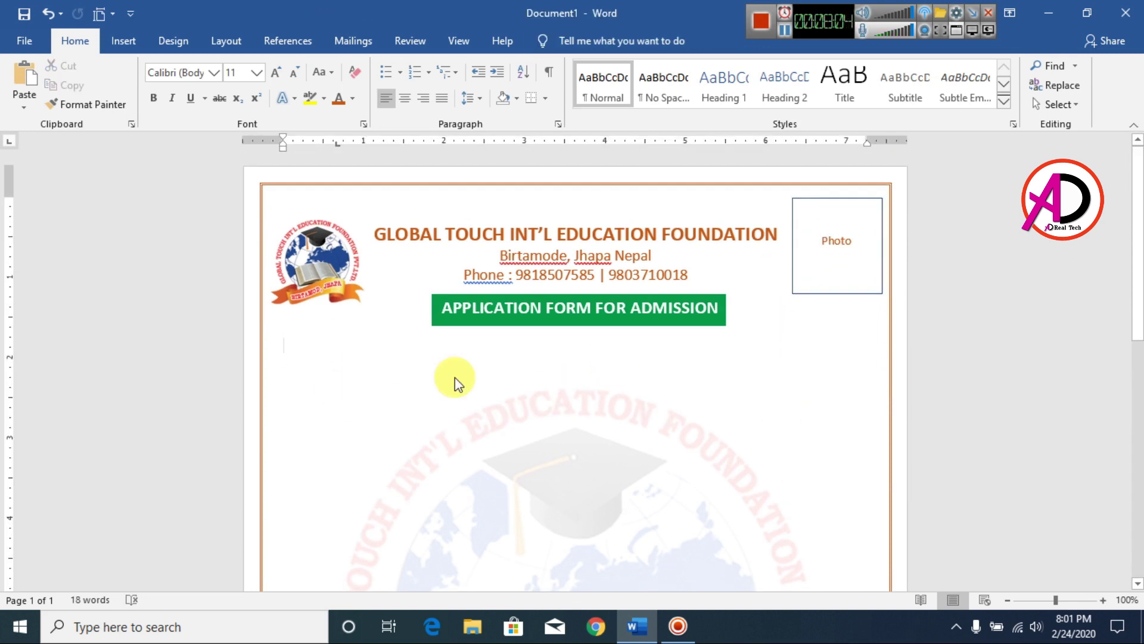
# Type 'Student's Details', make it 14 pt bold and underlined, then start a new line.
pyautogui.write('Student’s')
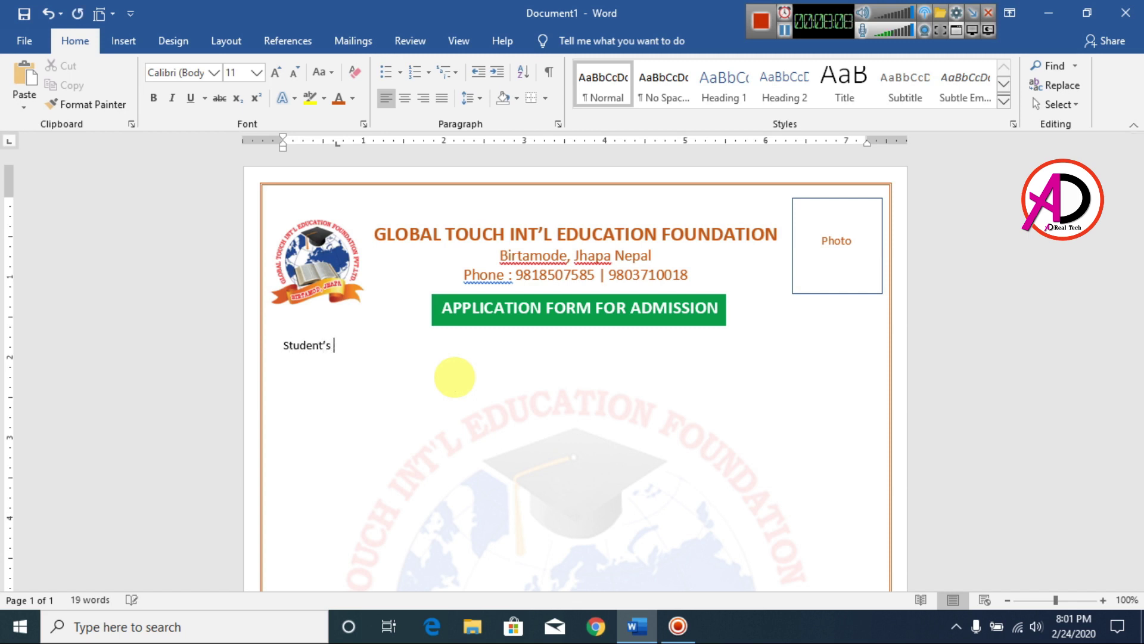
pyautogui.press('BackSpace')
pyautogui.hotkey('ctrl', 'shift', 'Left')
pyautogui.hotkey('ctrl', 'shift', 'Left')
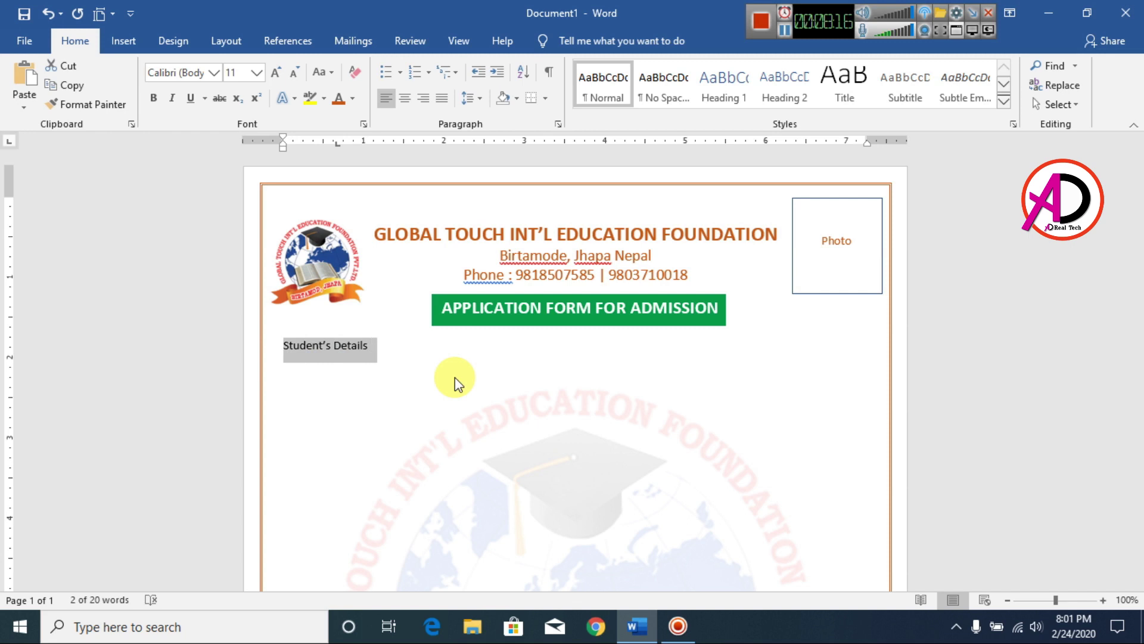
pyautogui.hotkey('ctrl', 'shift', '.')
pyautogui.hotkey('ctrl', 'shift', '.')
pyautogui.click(404, 363)
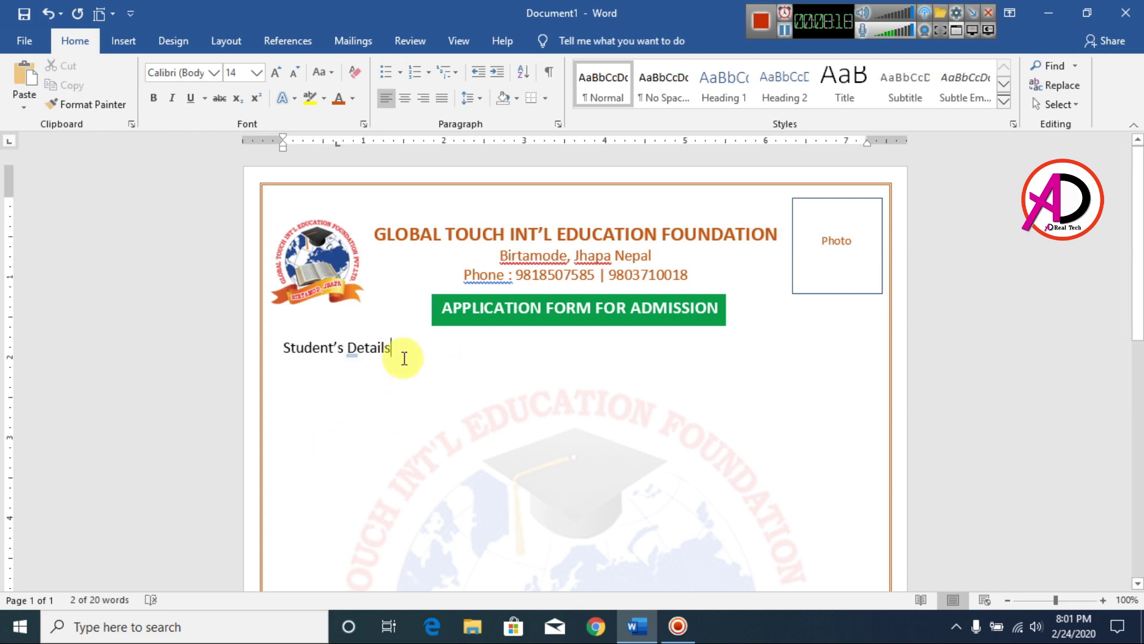
pyautogui.click(279, 351)
pyautogui.hotkey('ctrl', 'b')
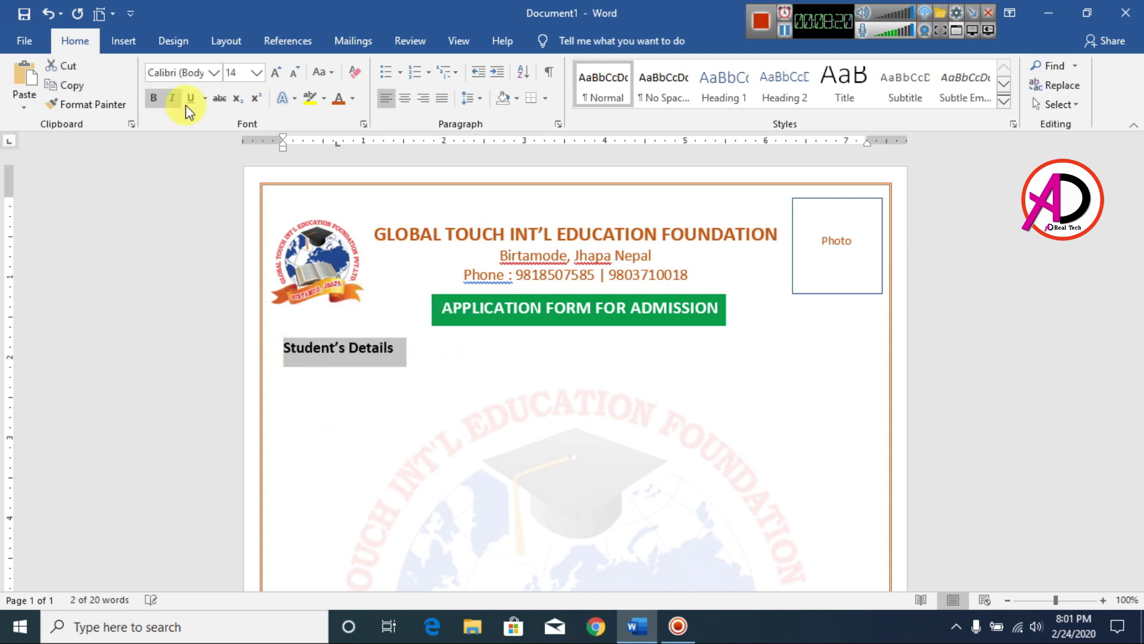
pyautogui.click(191, 98)
pyautogui.click(429, 345)
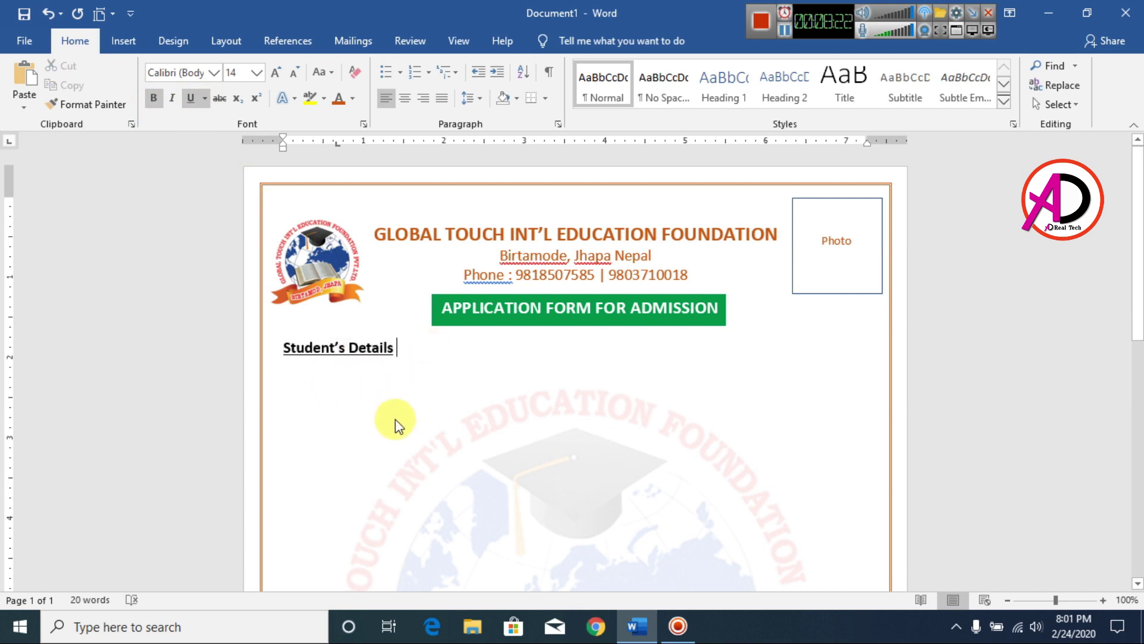
pyautogui.press('Return')
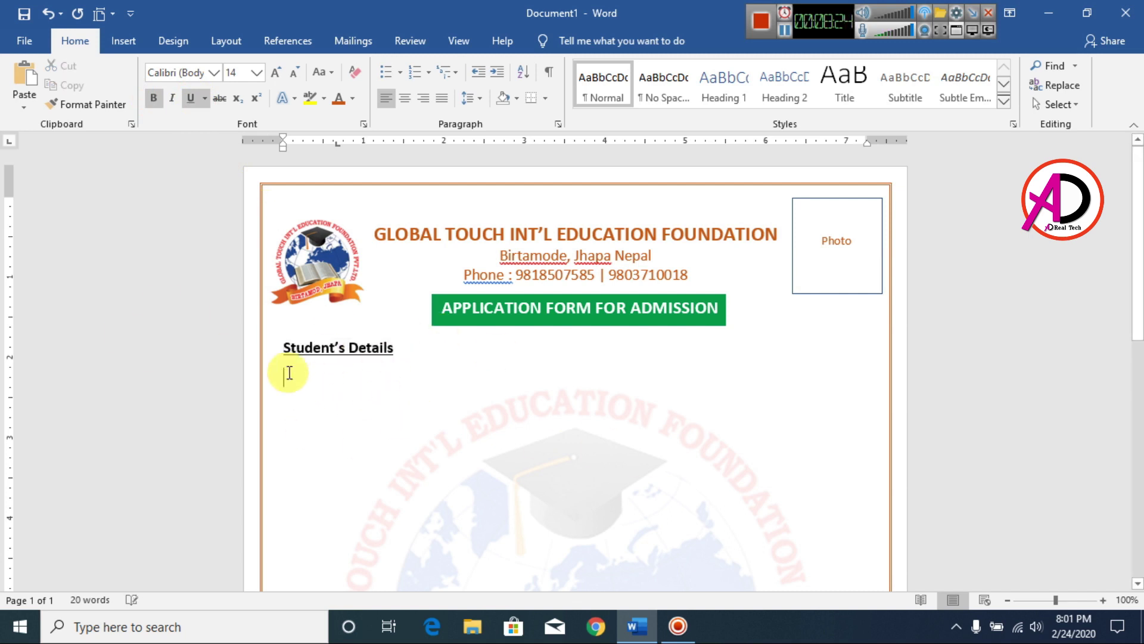
# Apply square bullets from the Bullet Library to the empty line under the heading.
pyautogui.click(429, 74)
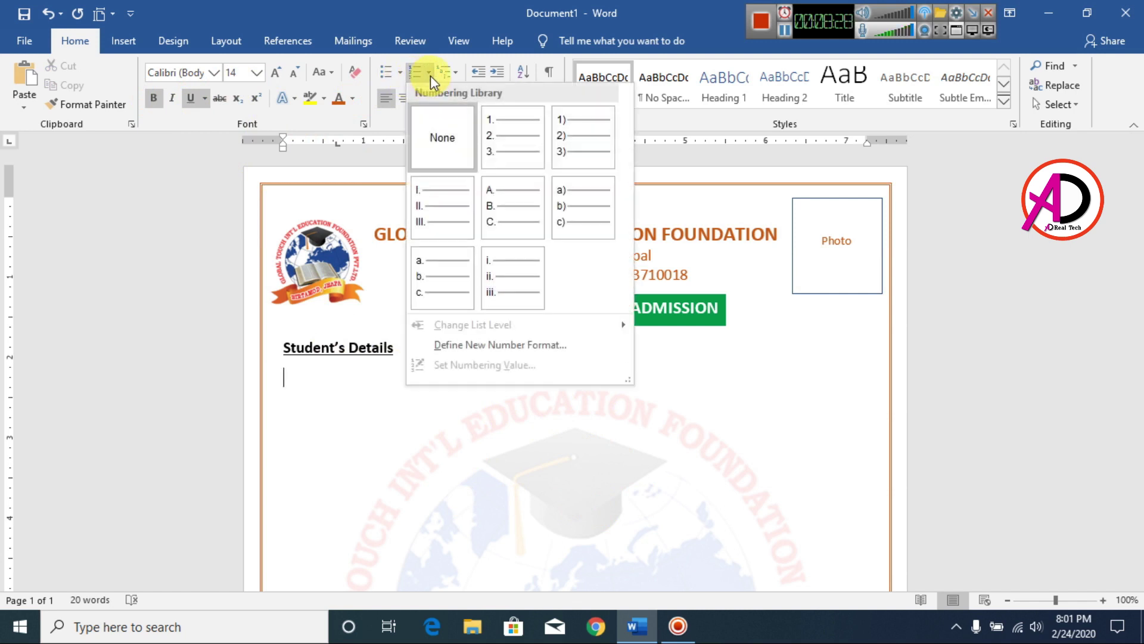
pyautogui.click(399, 73)
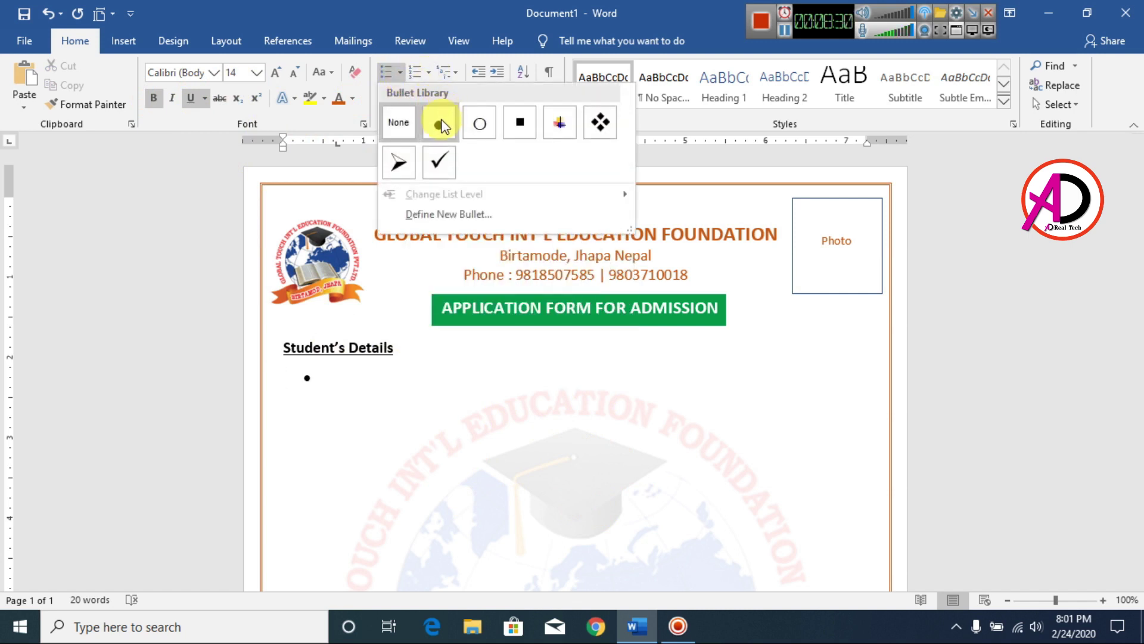
pyautogui.click(518, 130)
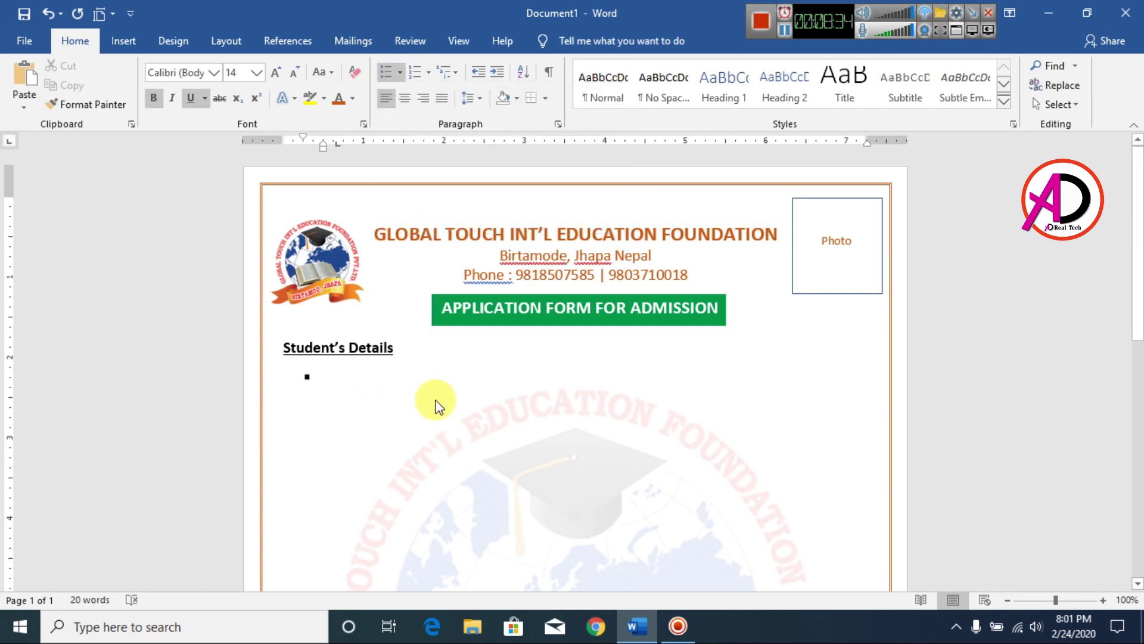
# Add unbolded bulleted fields Name of student, Date of Birth, Father's Name and Mother's with underscore blanks.
pyautogui.write('N')
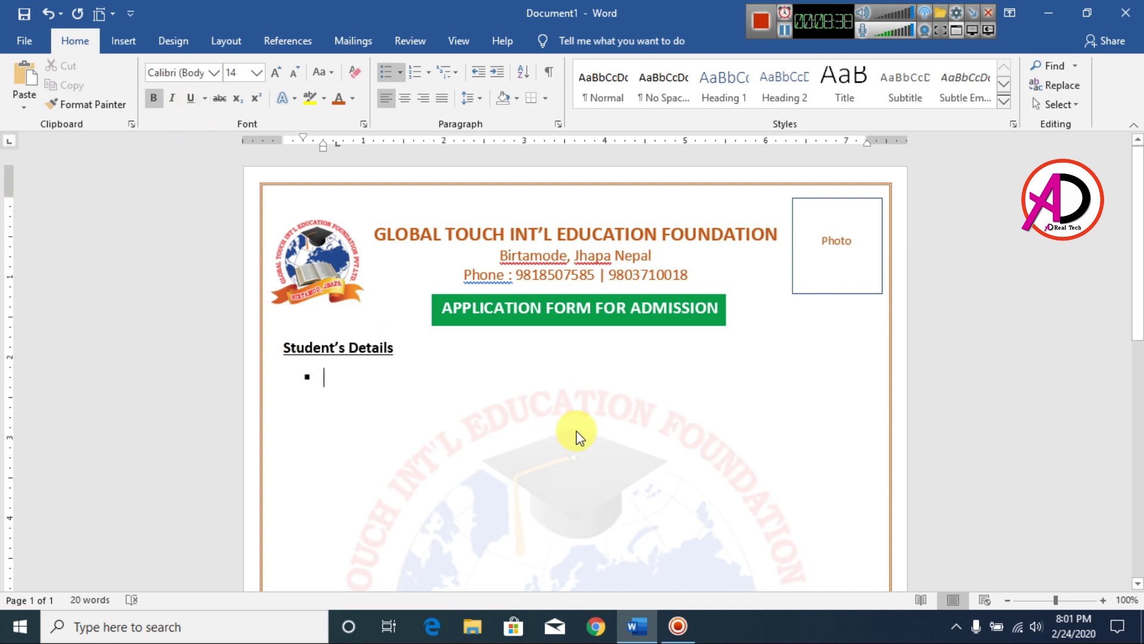
pyautogui.write('Name of student')
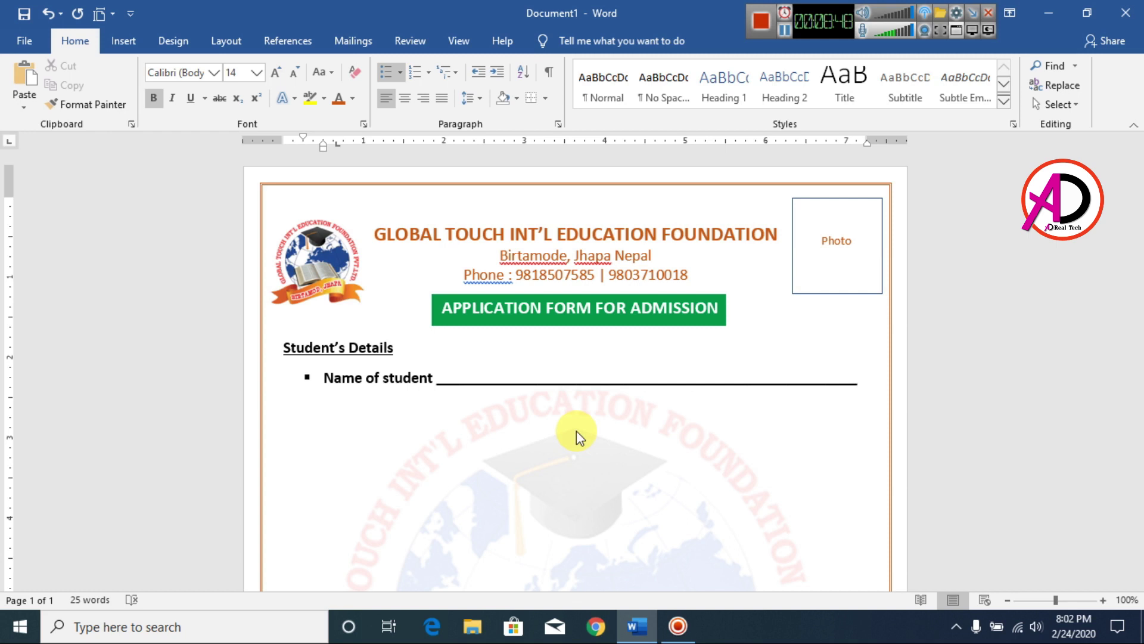
pyautogui.press('Return')
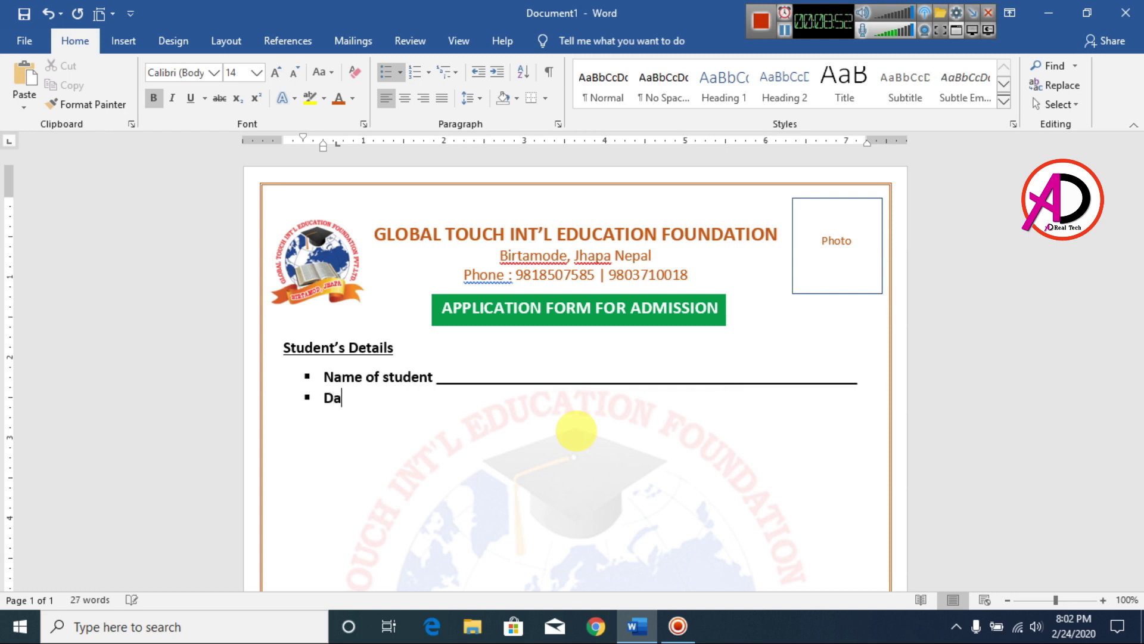
pyautogui.write('__________________________________________________________')
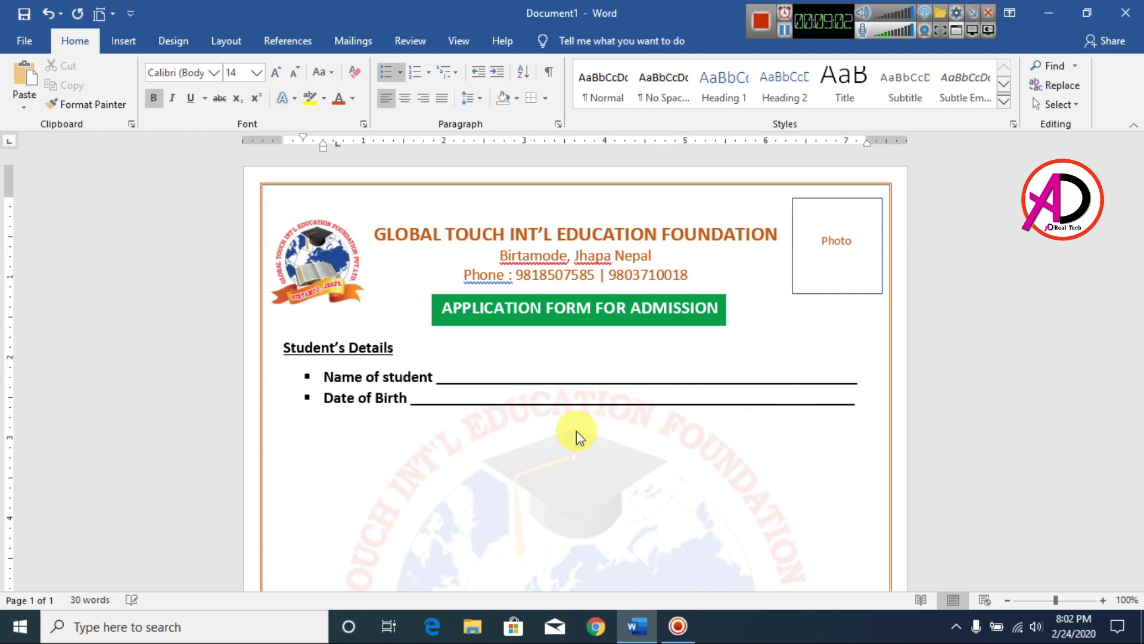
pyautogui.moveTo(856, 397); pyautogui.dragTo(298, 375)
pyautogui.click(153, 98)
pyautogui.press('Right')
pyautogui.scroll(-1, 973, 401)
pyautogui.press('Return')
pyautogui.write('fa')
pyautogui.write("ther's Name _________________________________________")
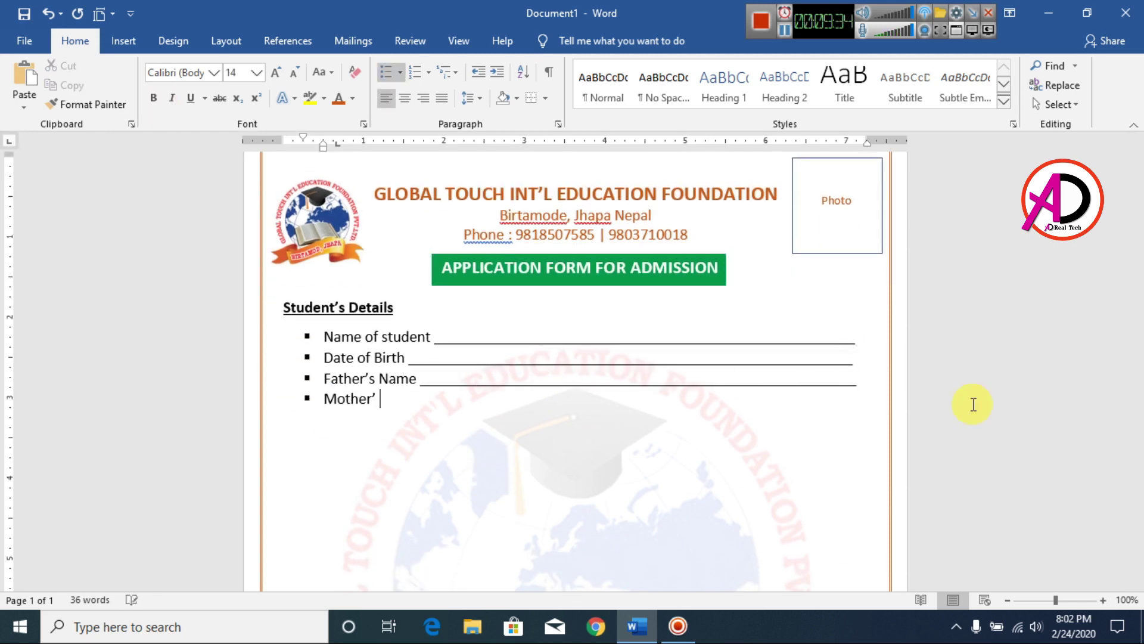
pyautogui.write('ame _________________________________________________________')
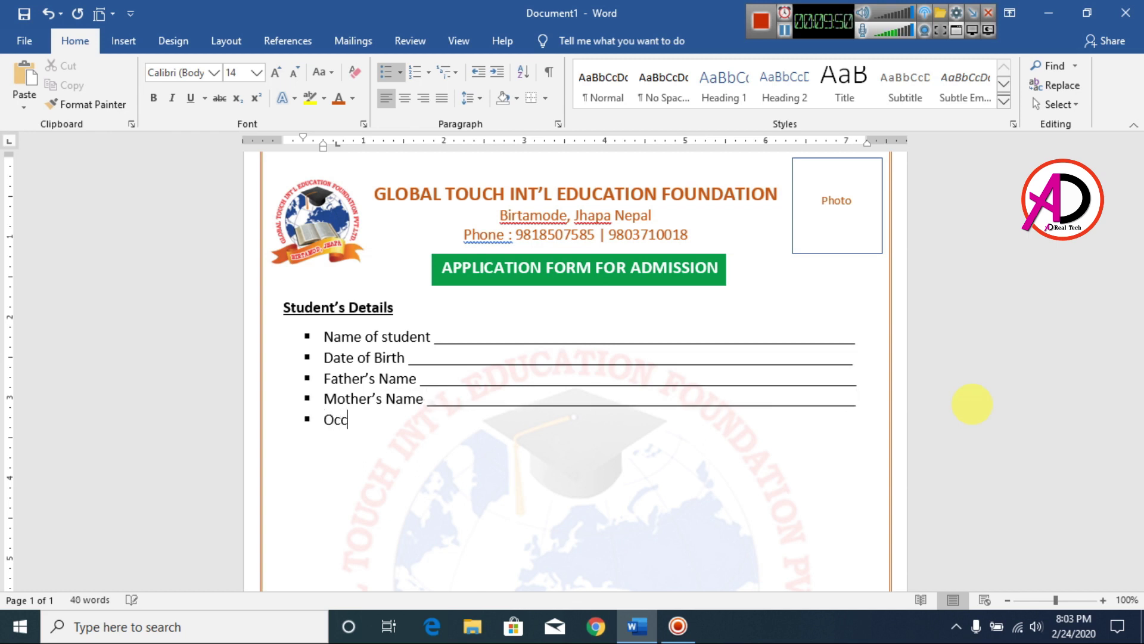
pyautogui.write(' ________________________Mother')
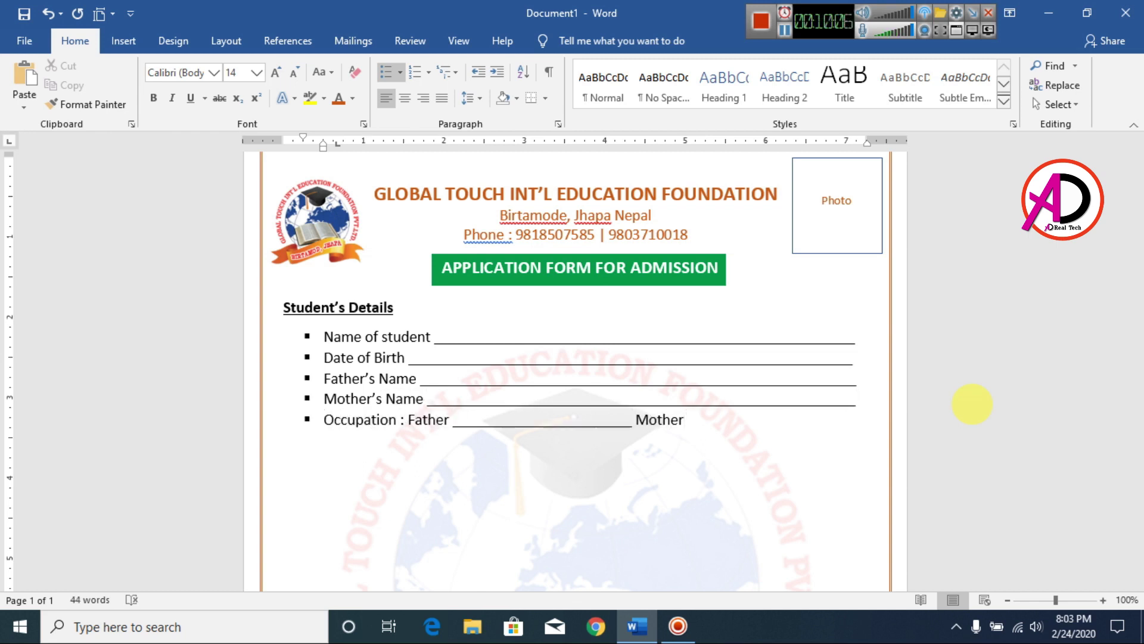
pyautogui.write('education Qualification')
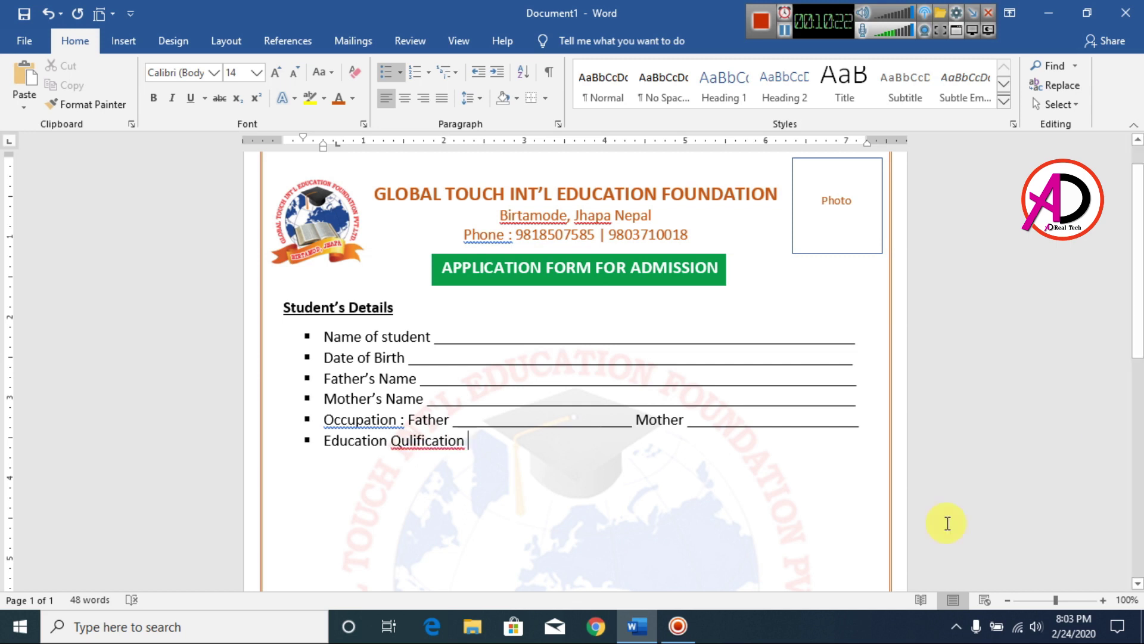
pyautogui.write(' of Father _____________________Mother ______________')
# Add the Address field with a Residential blank and an indented, unbulleted Office line.
pyautogui.press('Return')
pyautogui.scroll(-3, 486, 519)
pyautogui.write('Address:')
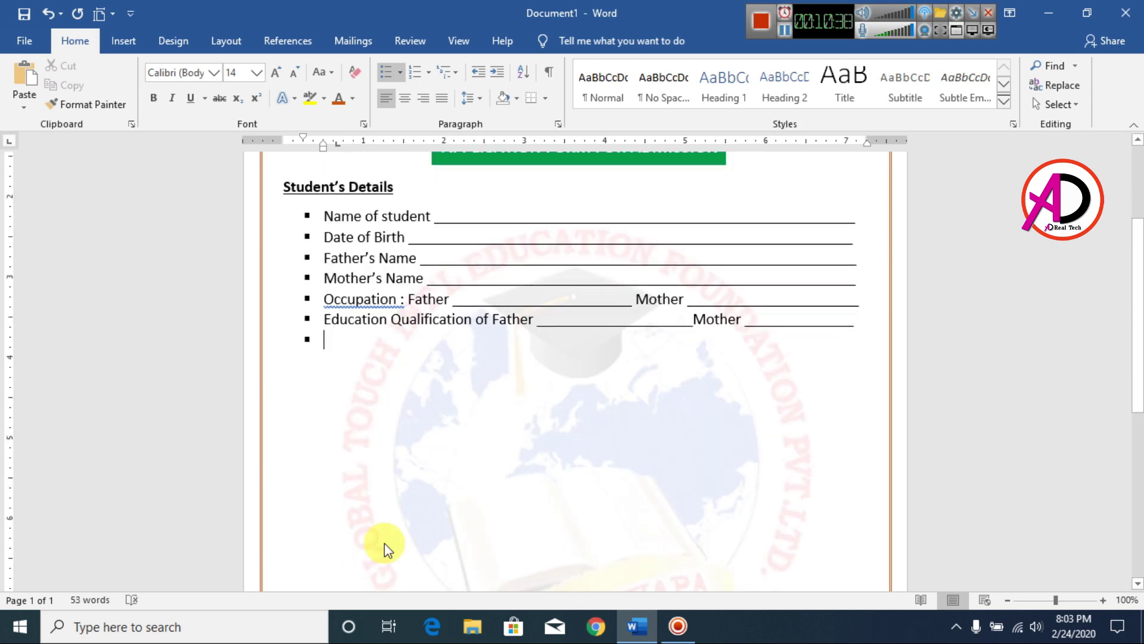
pyautogui.write('  Residential __________________________________________________')
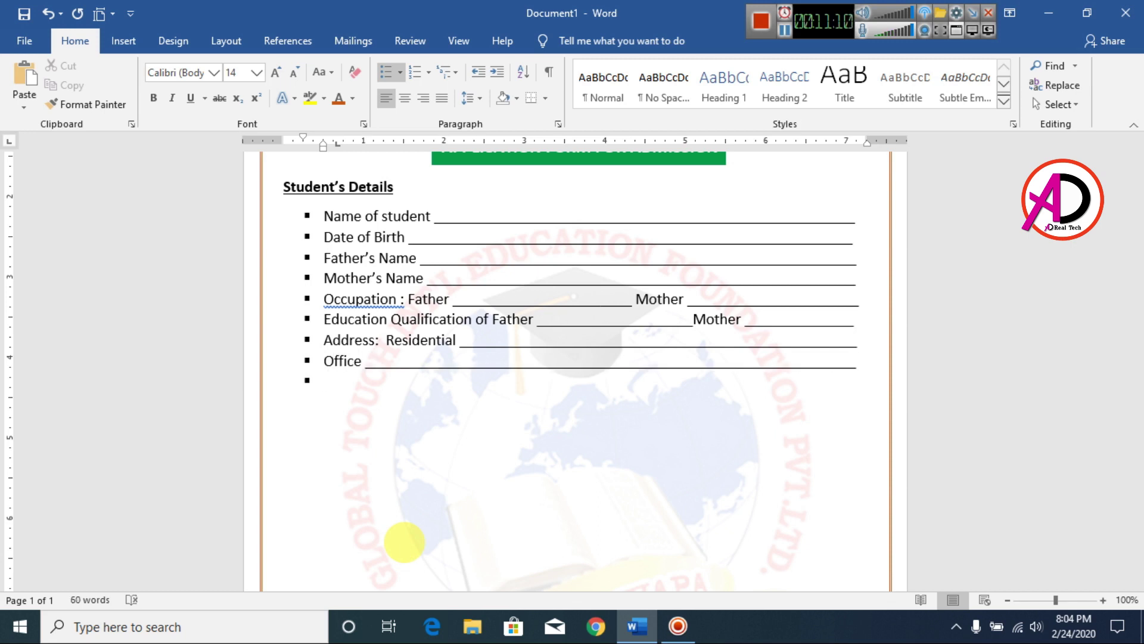
pyautogui.press('BackSpace')
pyautogui.press('Tab')
pyautogui.press('BackSpace')
pyautogui.press('BackSpace')
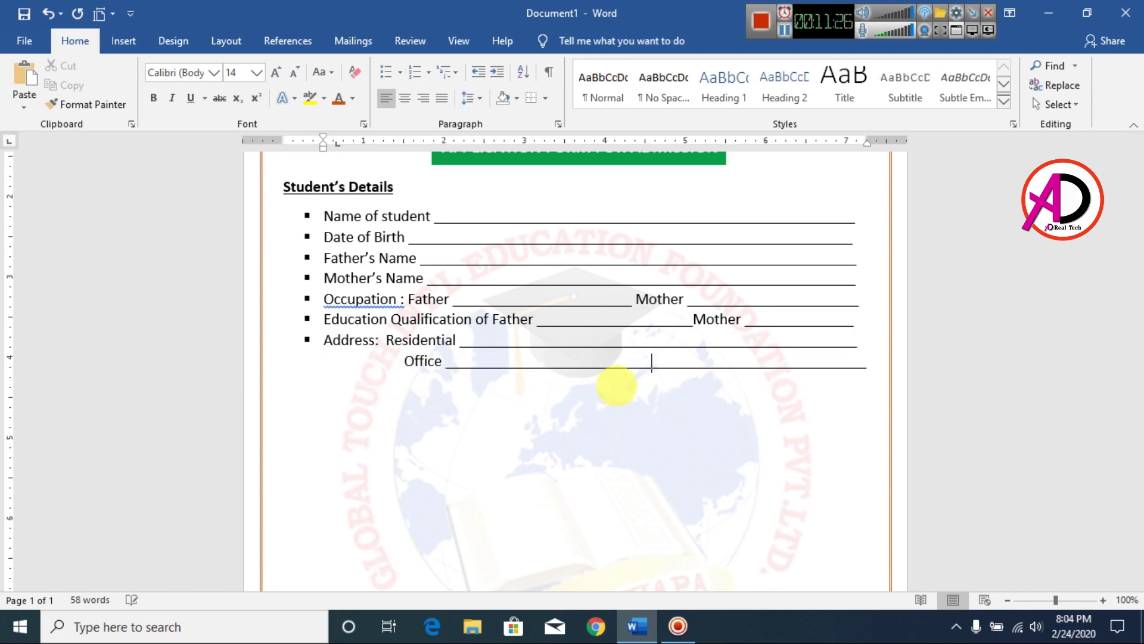
pyautogui.hotkey('ctrl', 'z')
pyautogui.hotkey('ctrl', 'z')
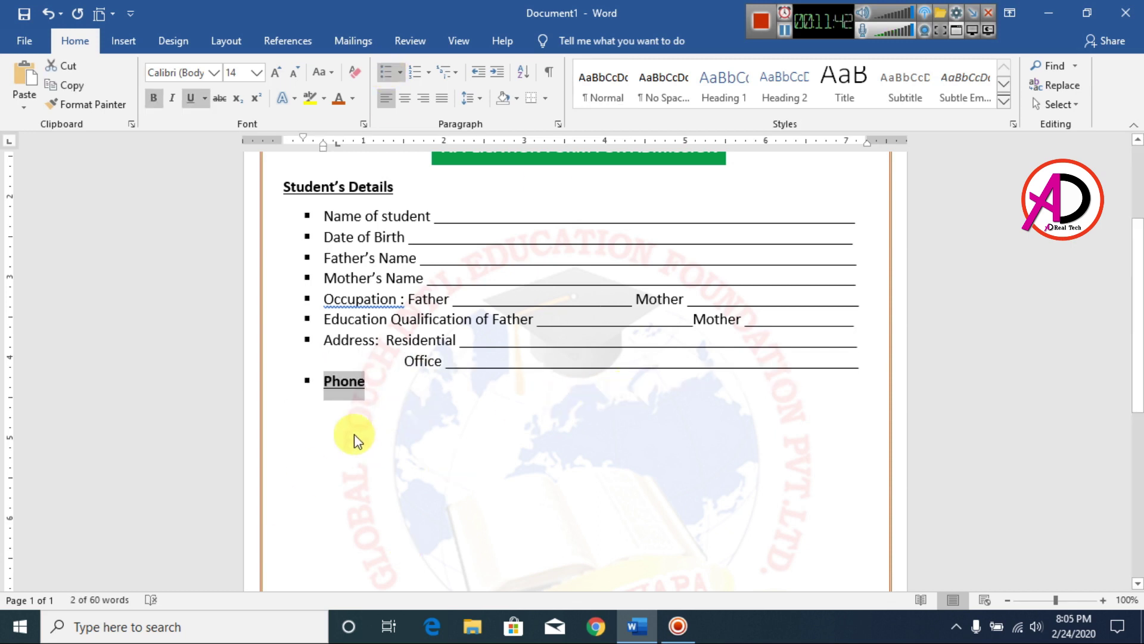
# Remove bold and underline from Phone and add the Religion and remaining fields with blanks.
pyautogui.hotkey('ctrl', 'b')
pyautogui.hotkey('ctrl', 'u')
pyautogui.click(380, 388)
pyautogui.write('Residential')
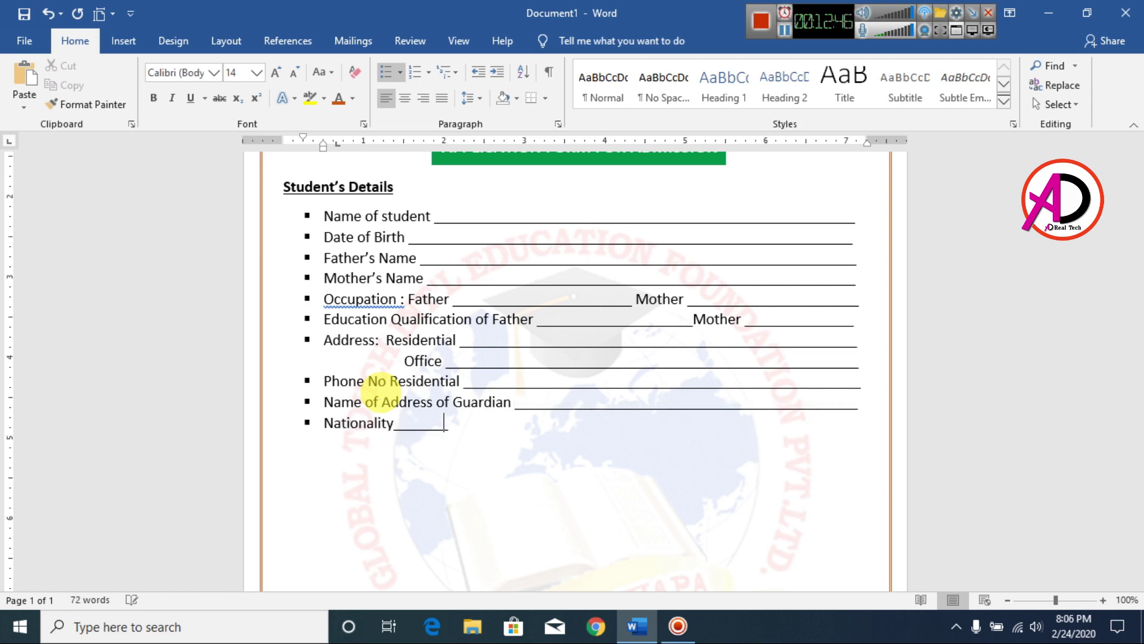
pyautogui.write('____________________________')
pyautogui.press('Return')
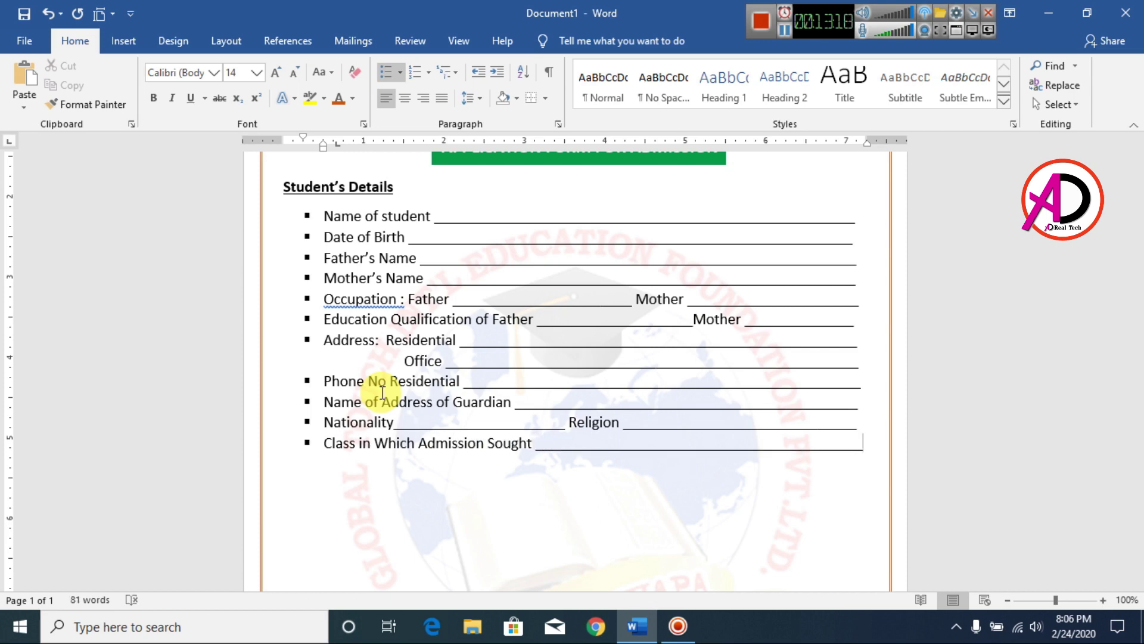
pyautogui.scroll(-3, 380, 391)
pyautogui.scroll(-4, 429, 477)
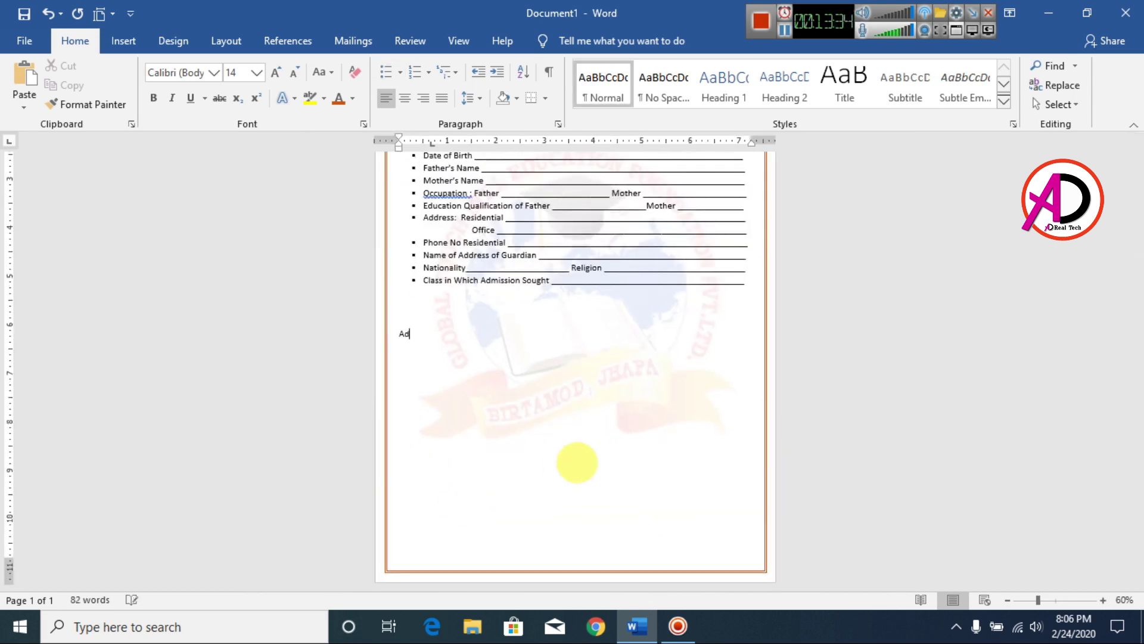
# Finish the 'Admitted to Class' line with a blank and 'Principal' at its right end.
pyautogui.scroll(7, 577, 463)
pyautogui.write('to')
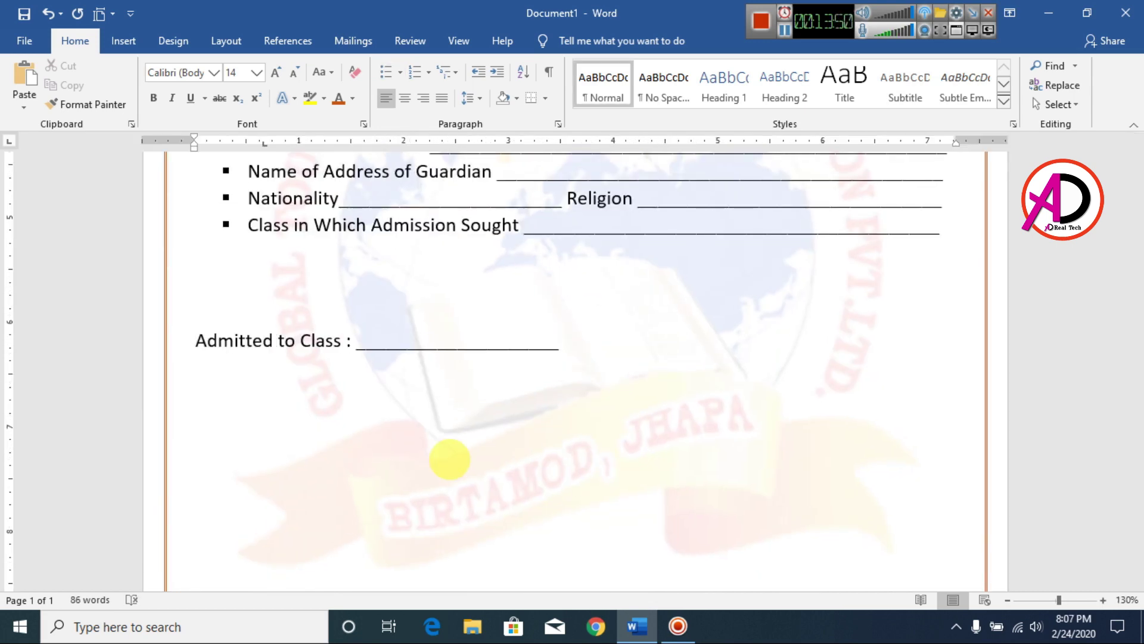
pyautogui.scroll(8, 669, 337)
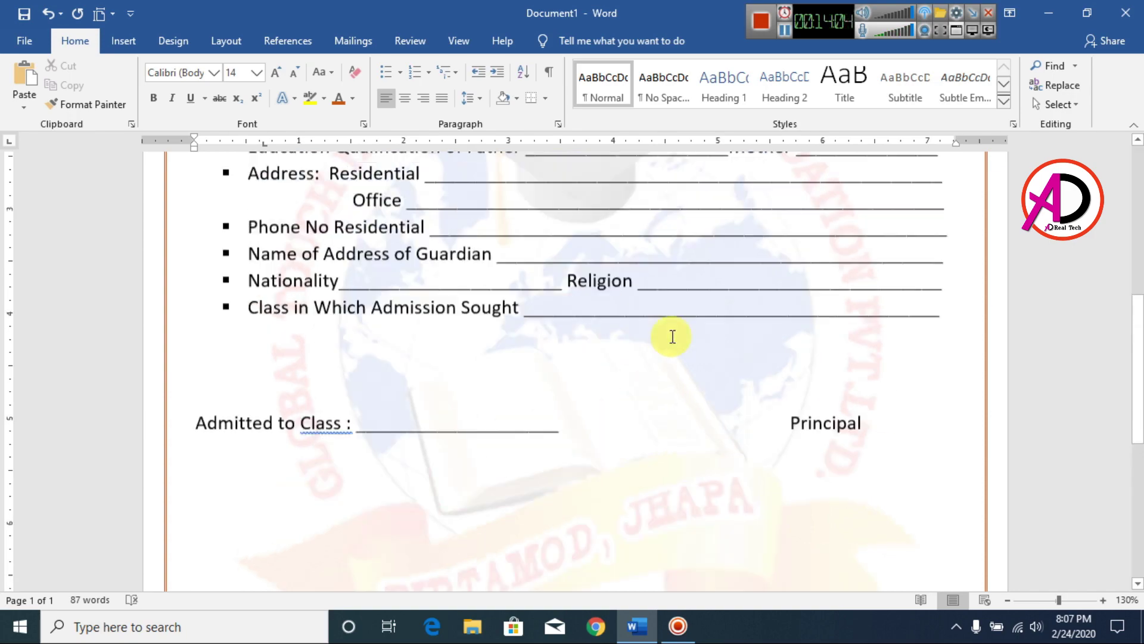
pyautogui.scroll(-4, 596, 370)
pyautogui.scroll(-3, 517, 400)
pyautogui.scroll(6, 541, 395)
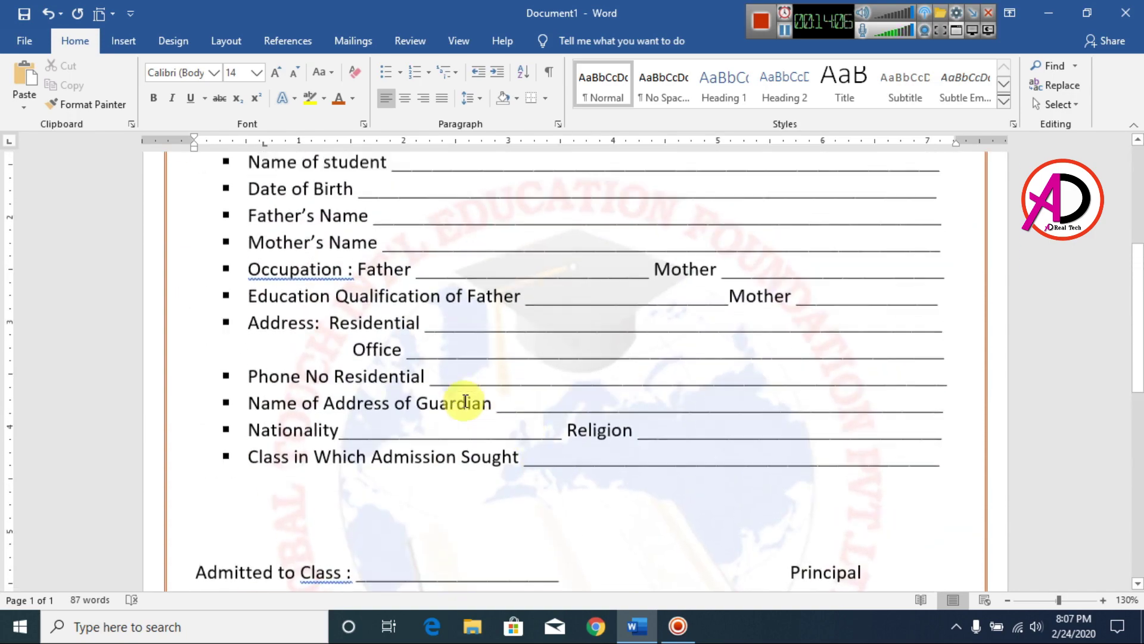
pyautogui.scroll(-7, 470, 417)
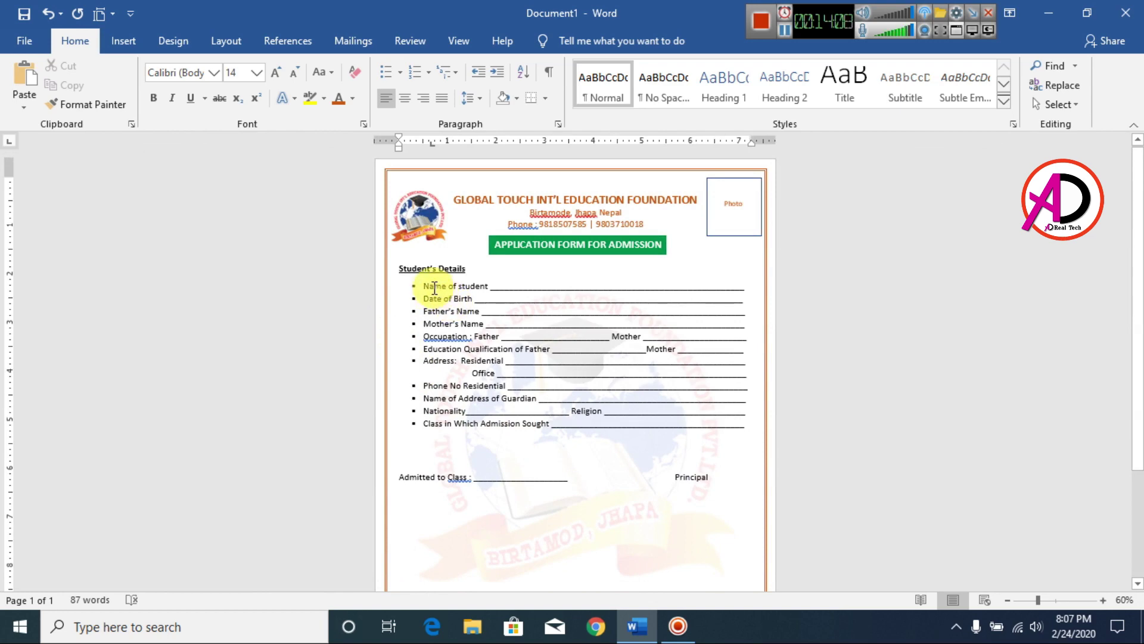
# Set the Student's Details bullet list to 2.0 line spacing.
pyautogui.moveTo(427, 286); pyautogui.dragTo(743, 434)
pyautogui.click(472, 98)
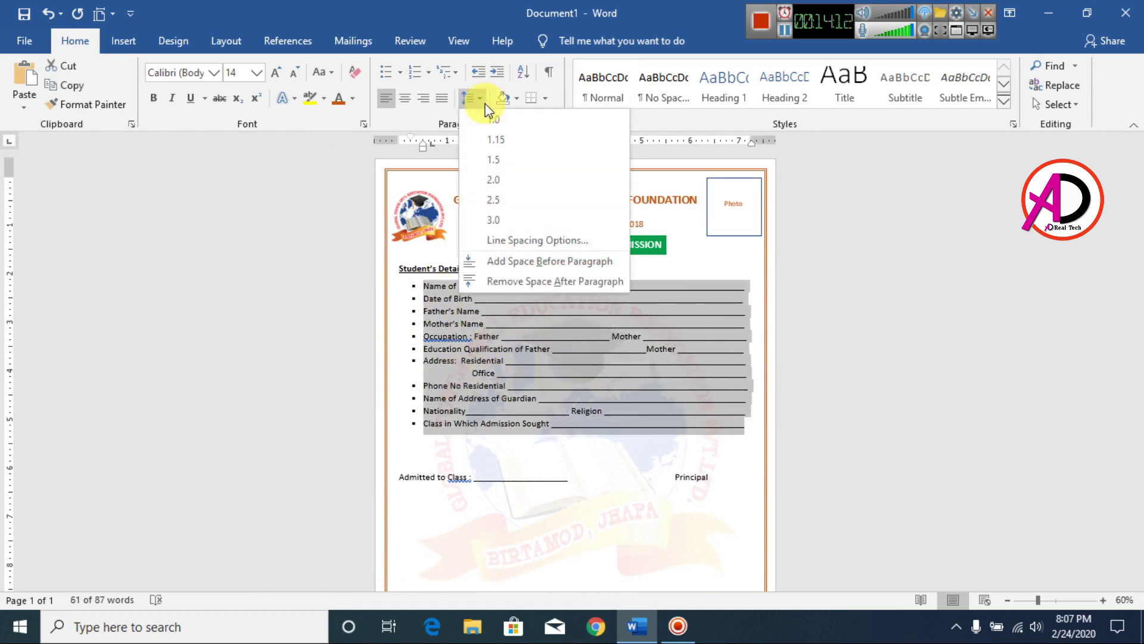
pyautogui.click(496, 180)
pyautogui.scroll(-1, 656, 473)
pyautogui.click(652, 514)
pyautogui.scroll(2, 652, 514)
pyautogui.scroll(2, 634, 396)
pyautogui.scroll(-5, 680, 460)
pyautogui.scroll(5, 554, 471)
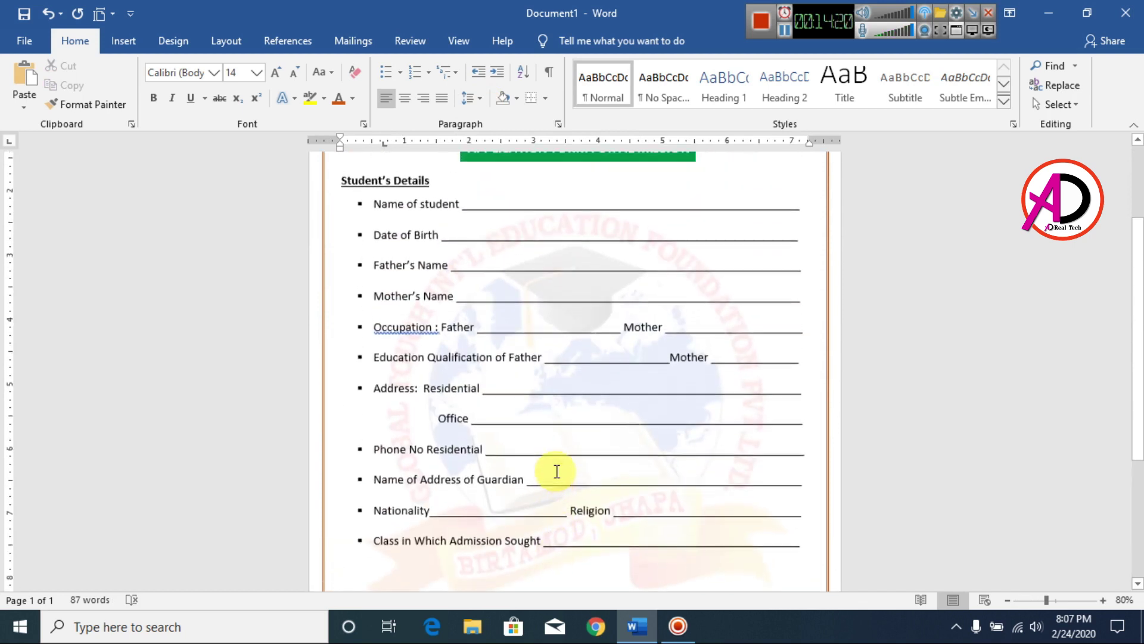
# Insert a blank line above the Student's Details heading.
pyautogui.click(345, 274)
pyautogui.press('Return')
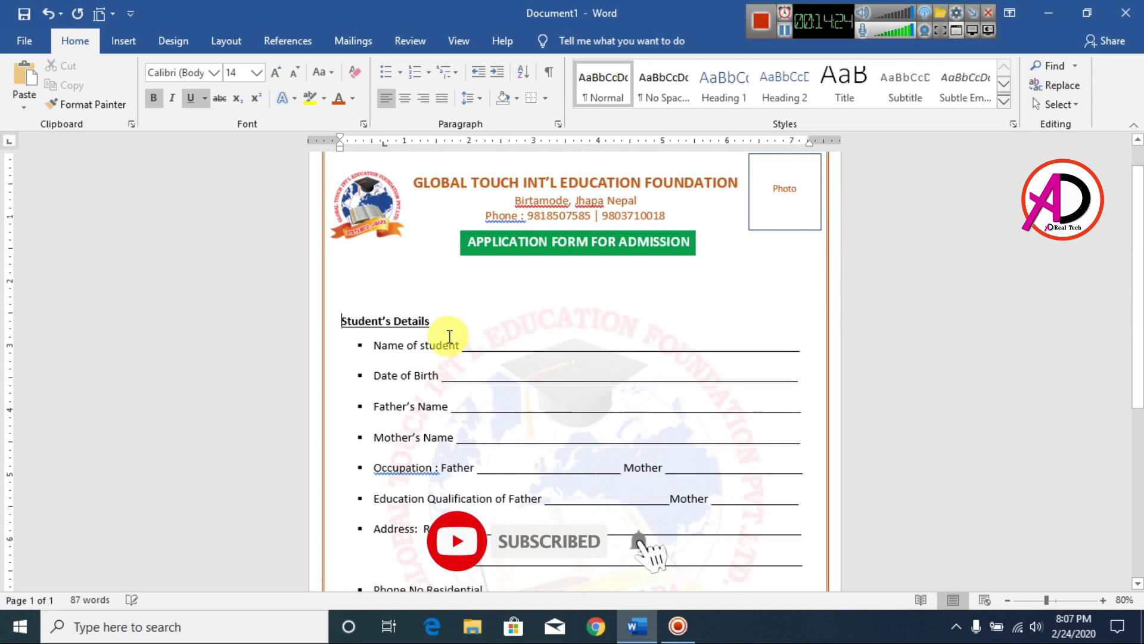
pyautogui.scroll(-3, 556, 411)
pyautogui.scroll(-2, 557, 410)
pyautogui.scroll(5, 555, 420)
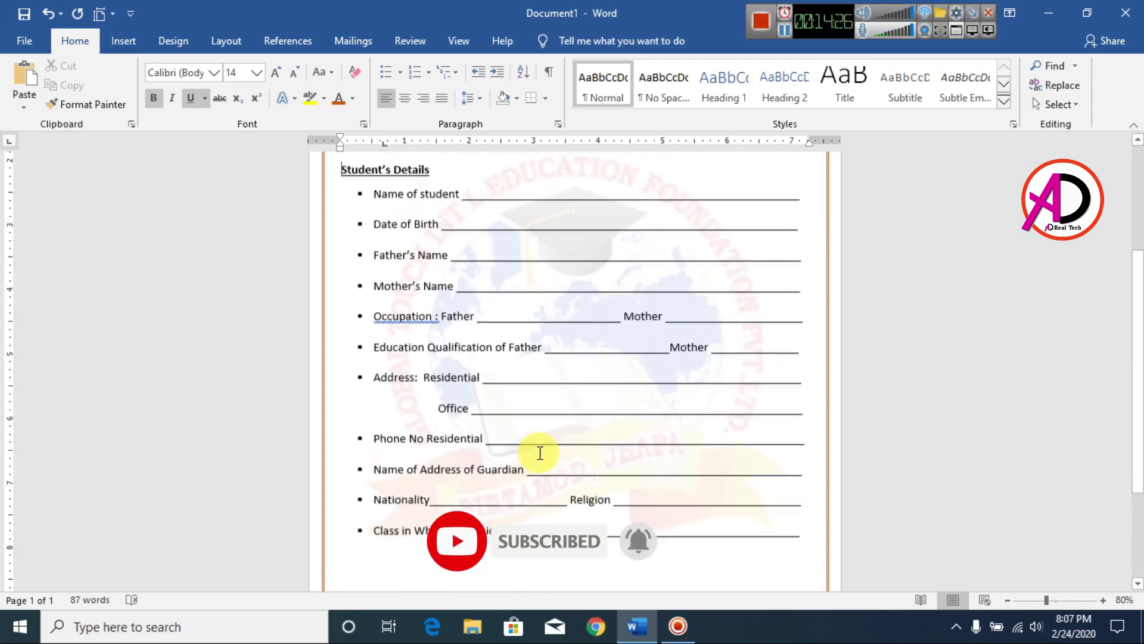
pyautogui.scroll(-7, 562, 430)
pyautogui.scroll(5, 596, 462)
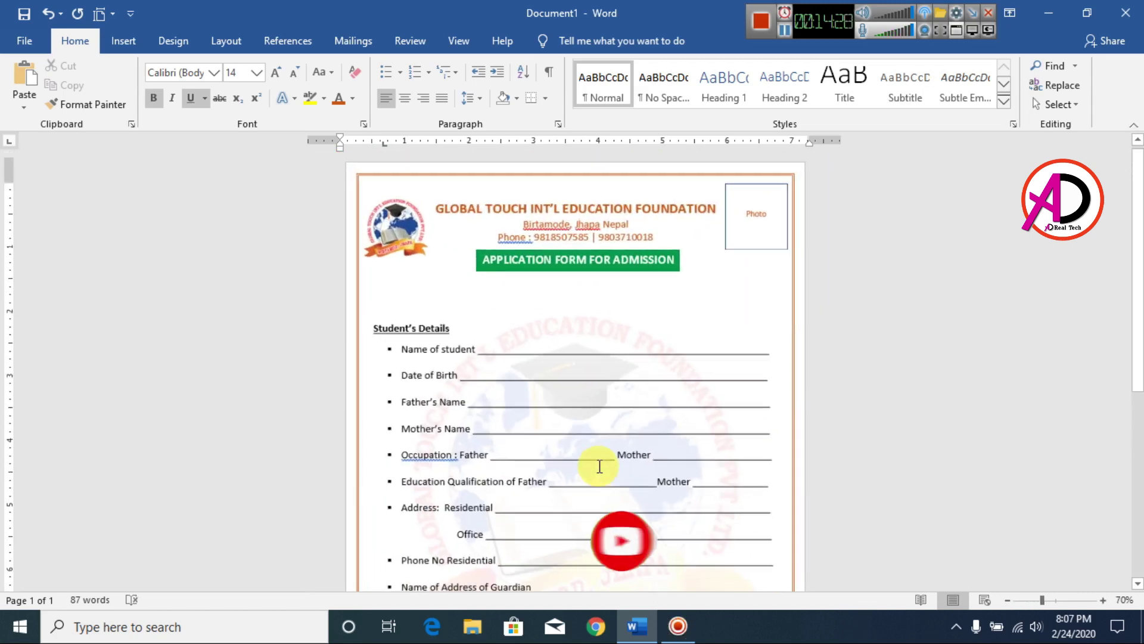
pyautogui.scroll(-4, 740, 409)
pyautogui.scroll(6, 738, 409)
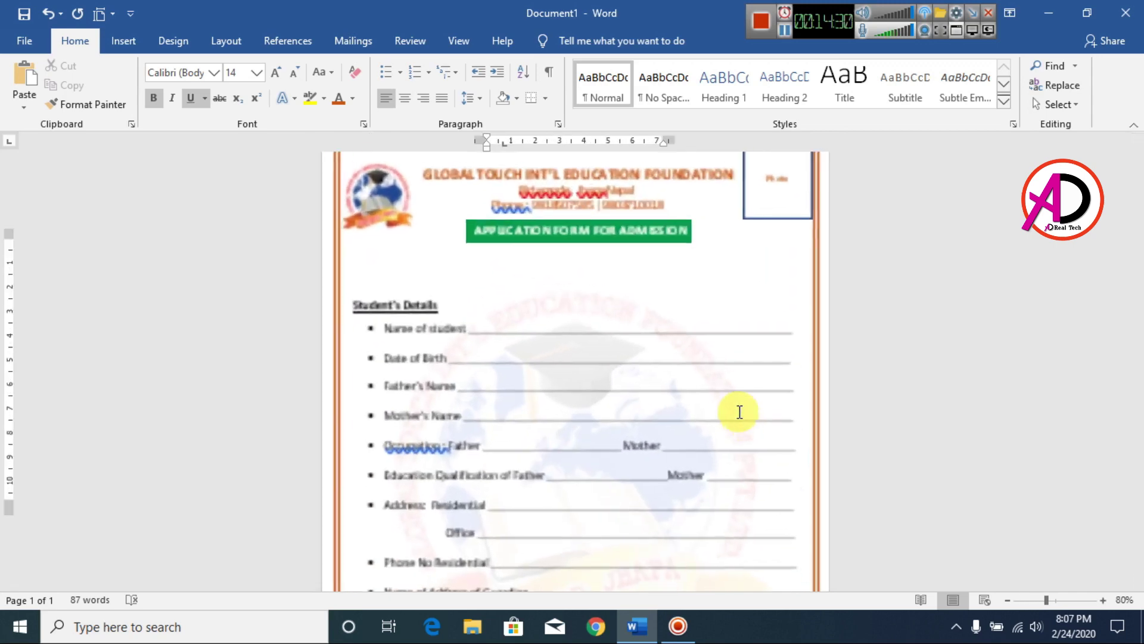
# Draw a horizontal line across the page below the form title, thicken it and colour it orange.
pyautogui.click(130, 41)
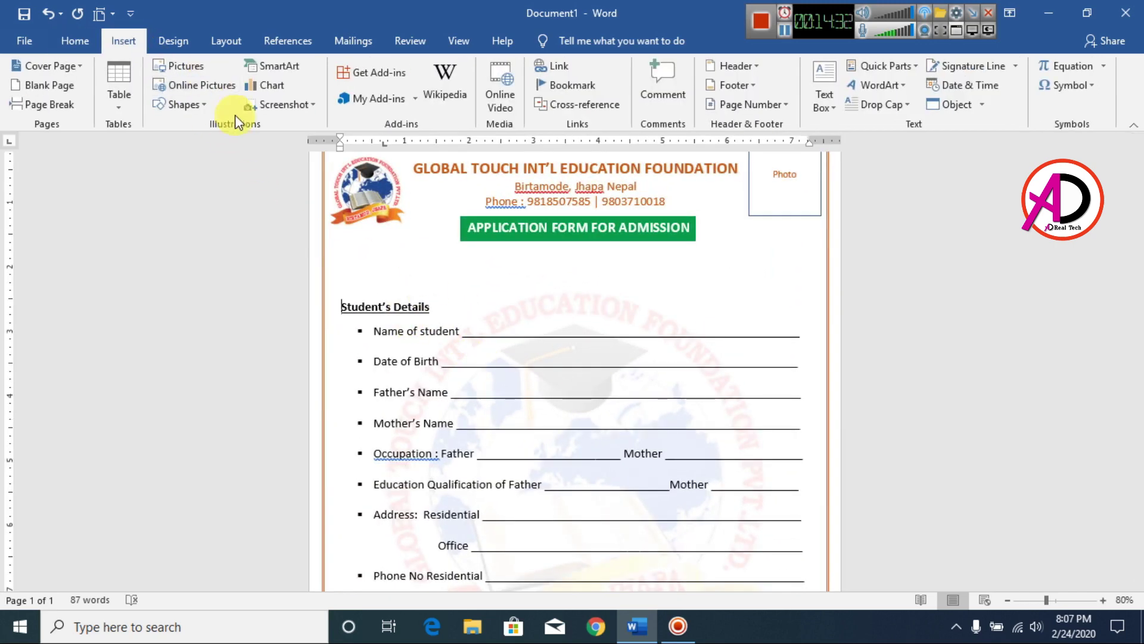
pyautogui.click(189, 105)
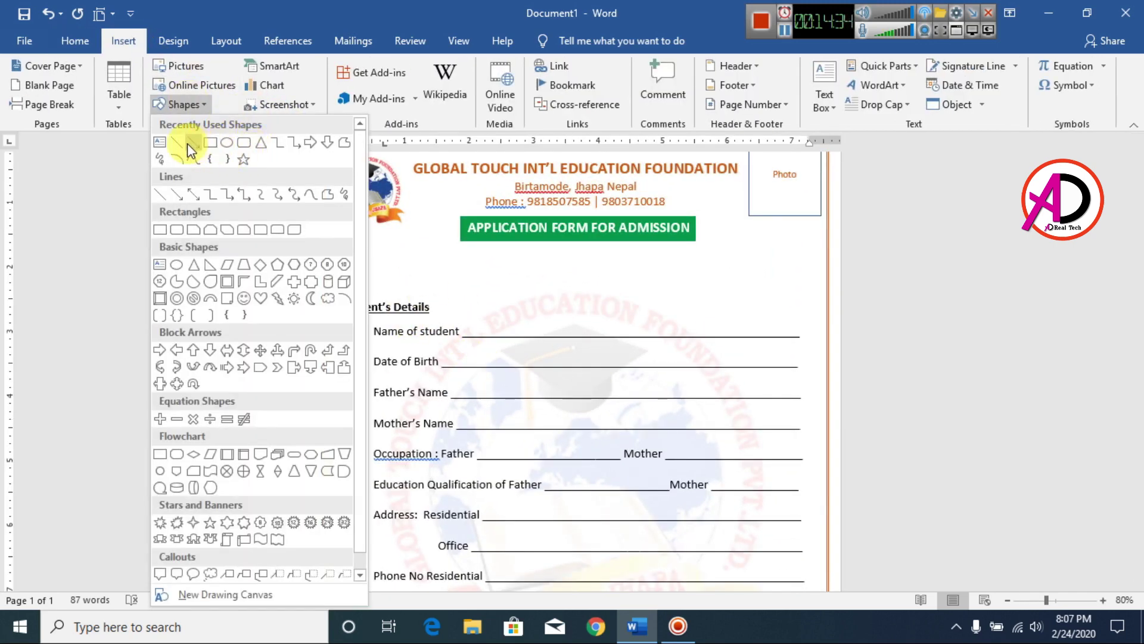
pyautogui.click(194, 149)
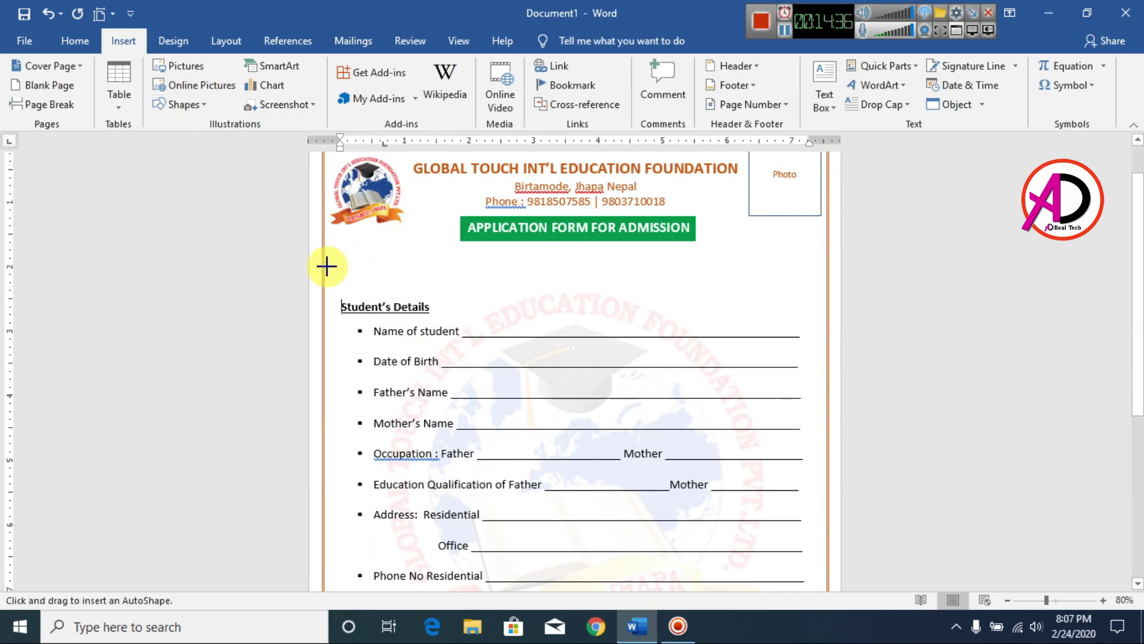
pyautogui.moveTo(334, 266); pyautogui.dragTo(827, 267)
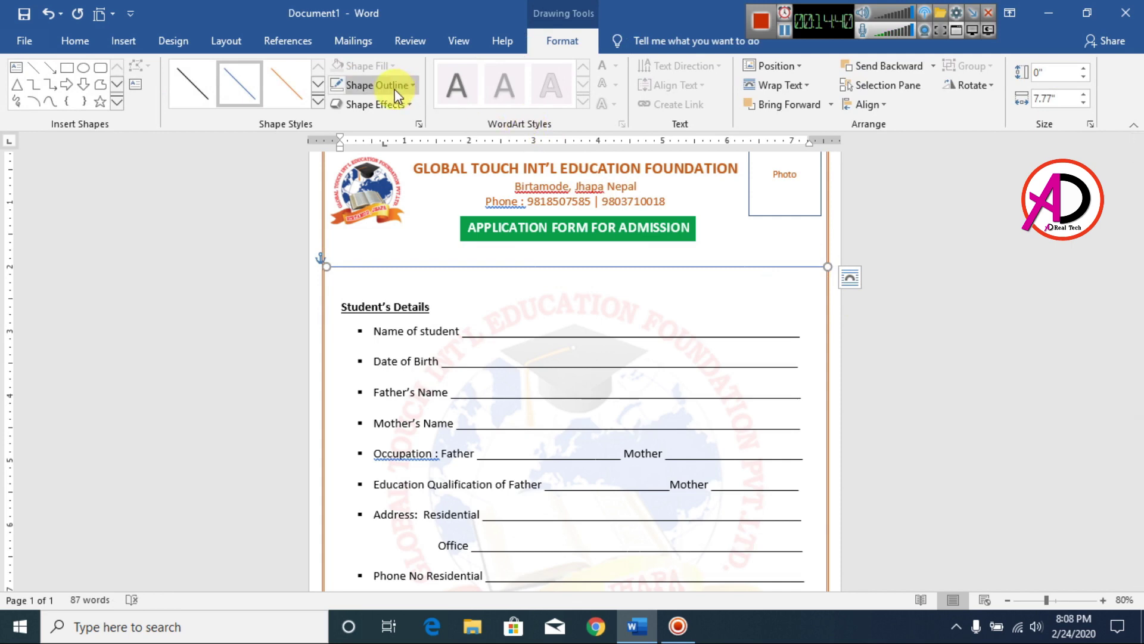
pyautogui.click(376, 84)
pyautogui.moveTo(396, 307)
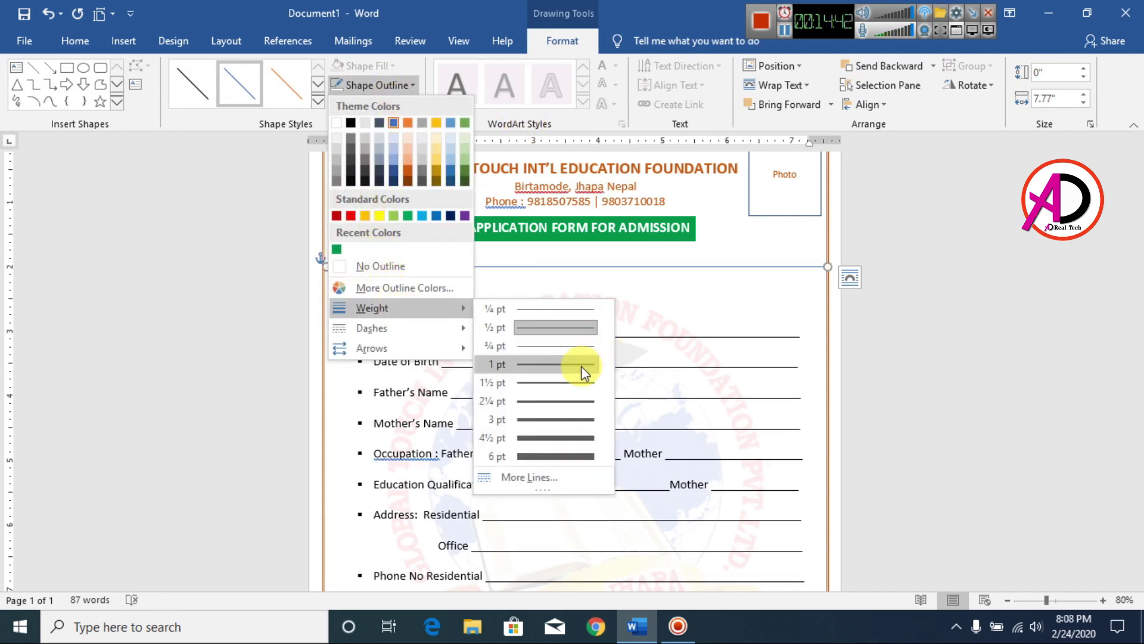
pyautogui.click(574, 382)
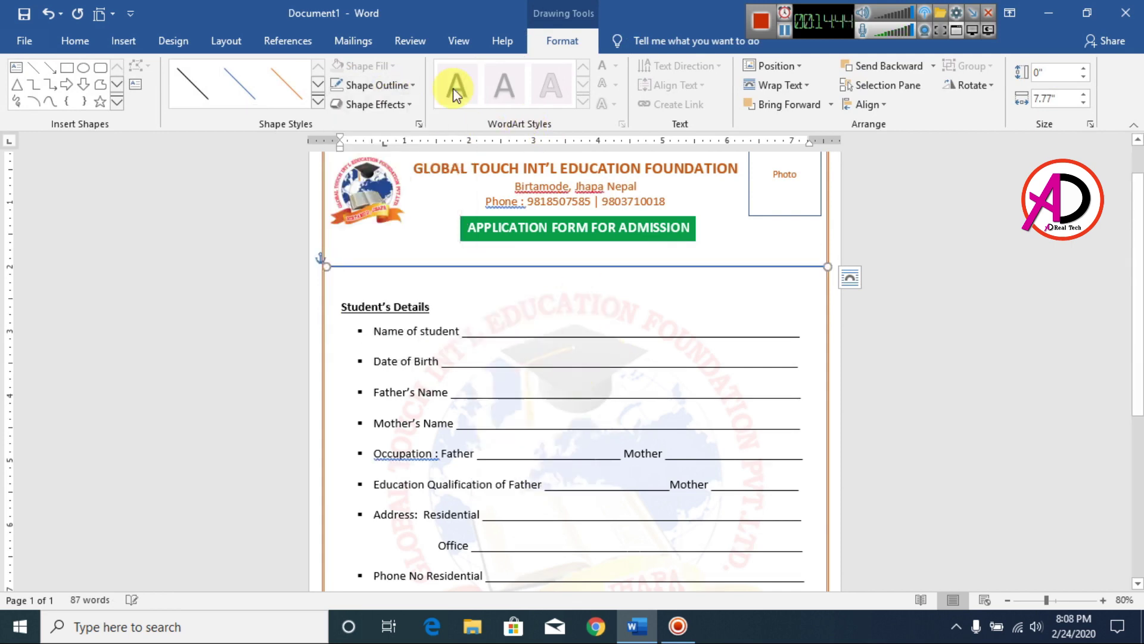
pyautogui.click(373, 86)
pyautogui.click(409, 174)
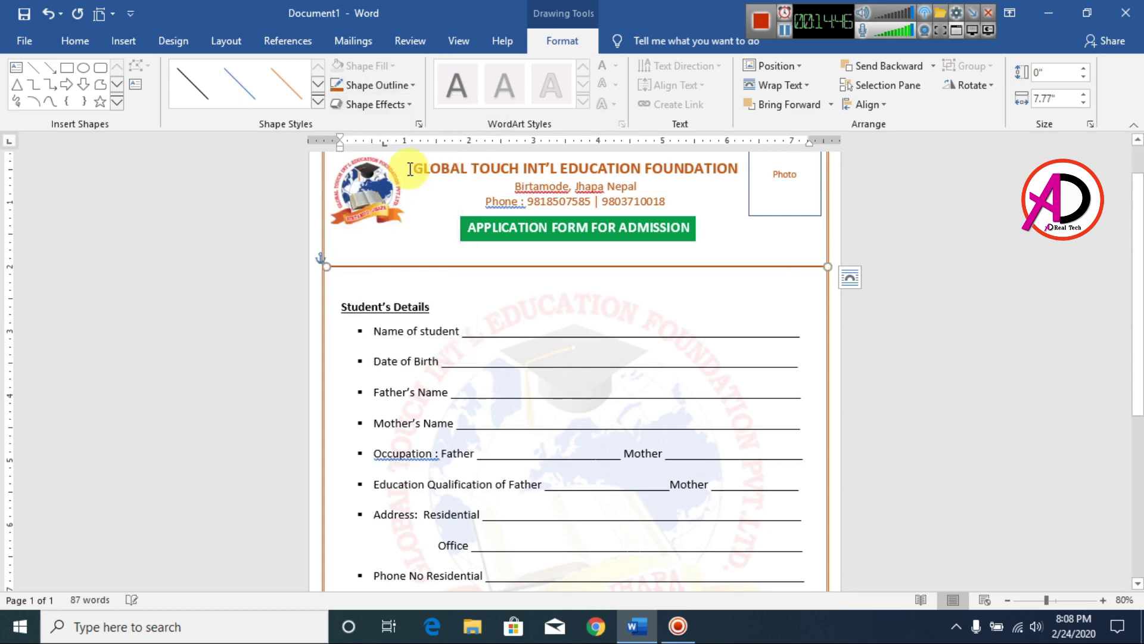
pyautogui.click(886, 356)
# Select and inspect the orange line's placement between the banner and Student's Details.
pyautogui.scroll(4, 736, 352)
pyautogui.scroll(1, 441, 301)
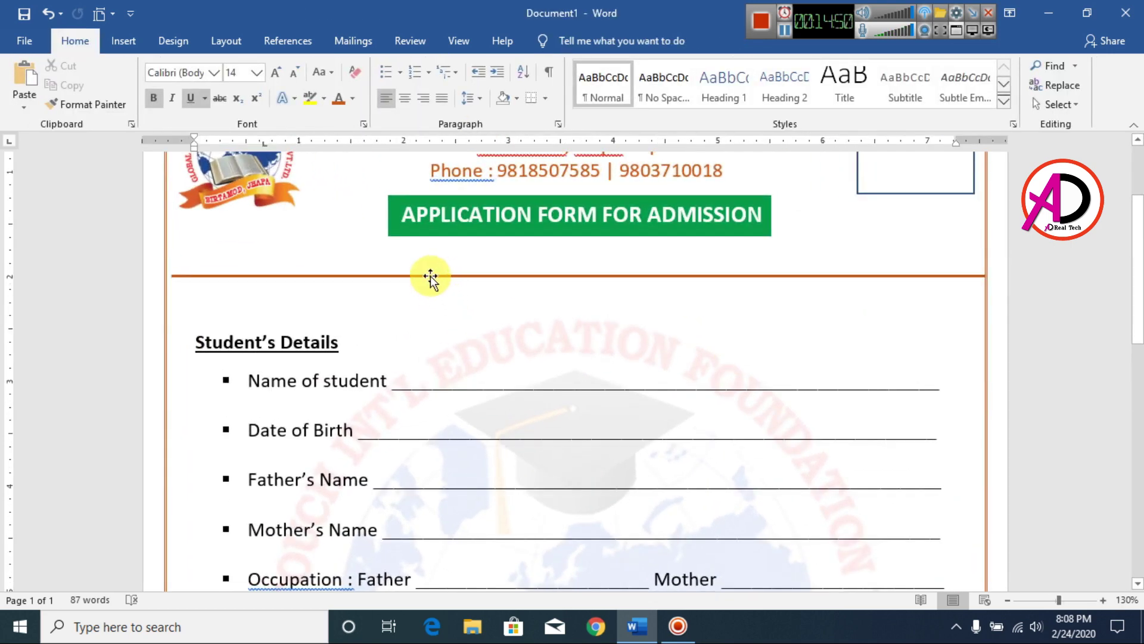
pyautogui.click(430, 276)
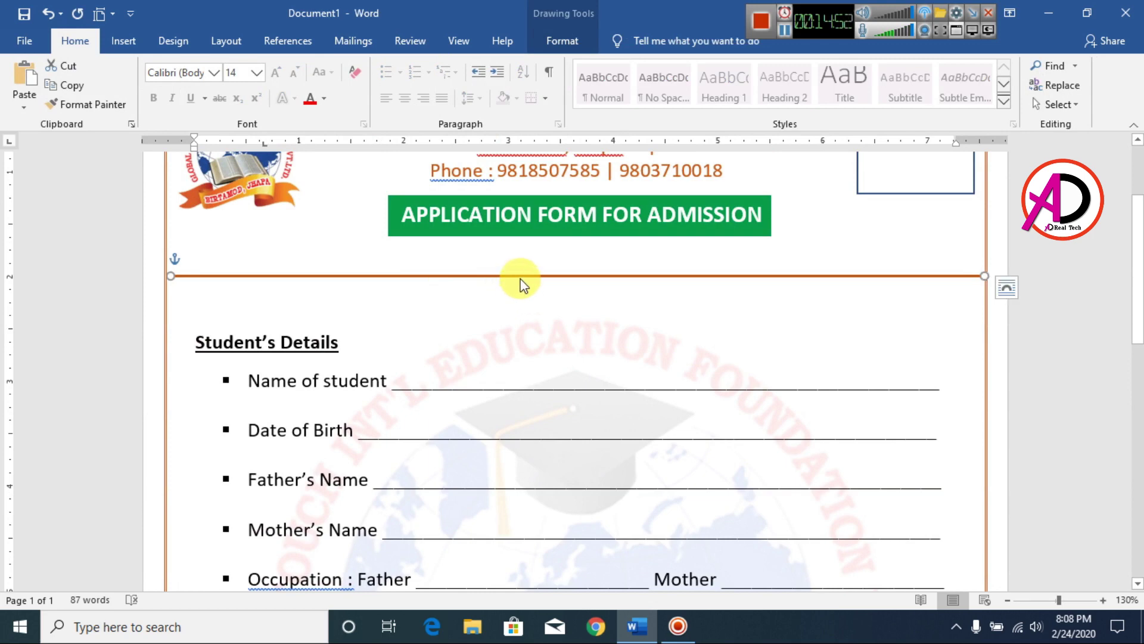
pyautogui.click(530, 292)
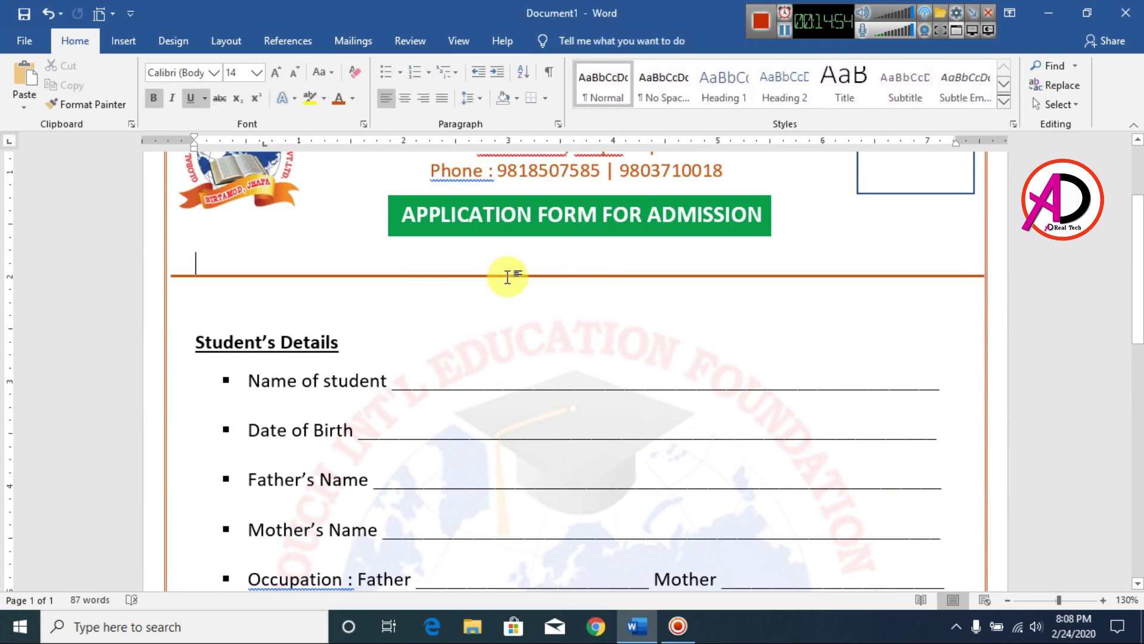
pyautogui.click(507, 276)
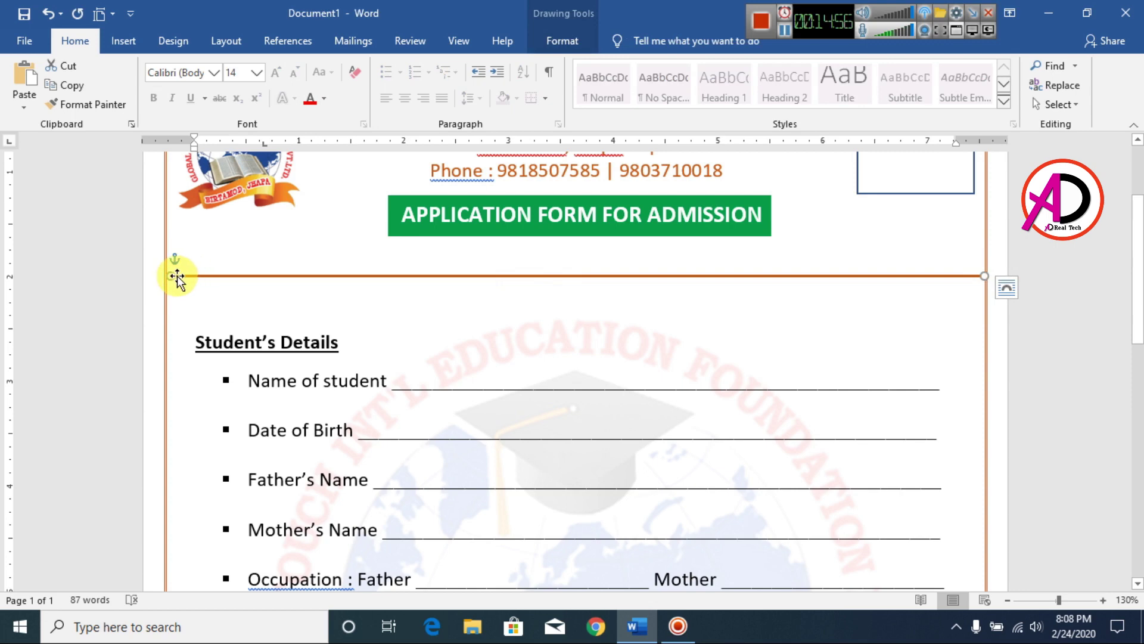
pyautogui.click(260, 294)
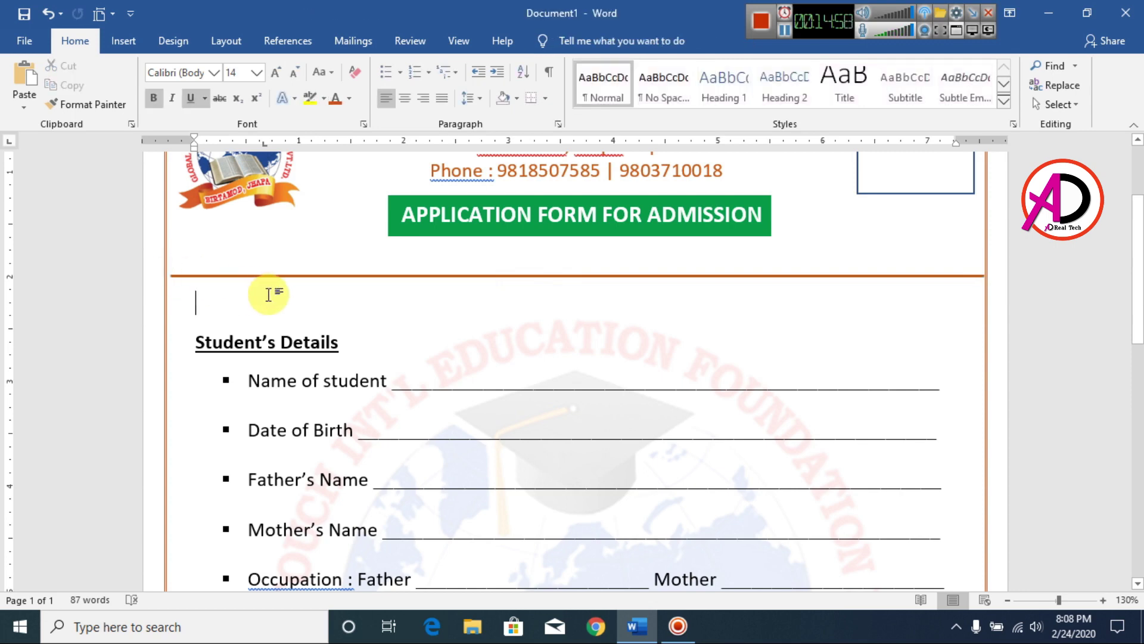
pyautogui.scroll(5, 555, 316)
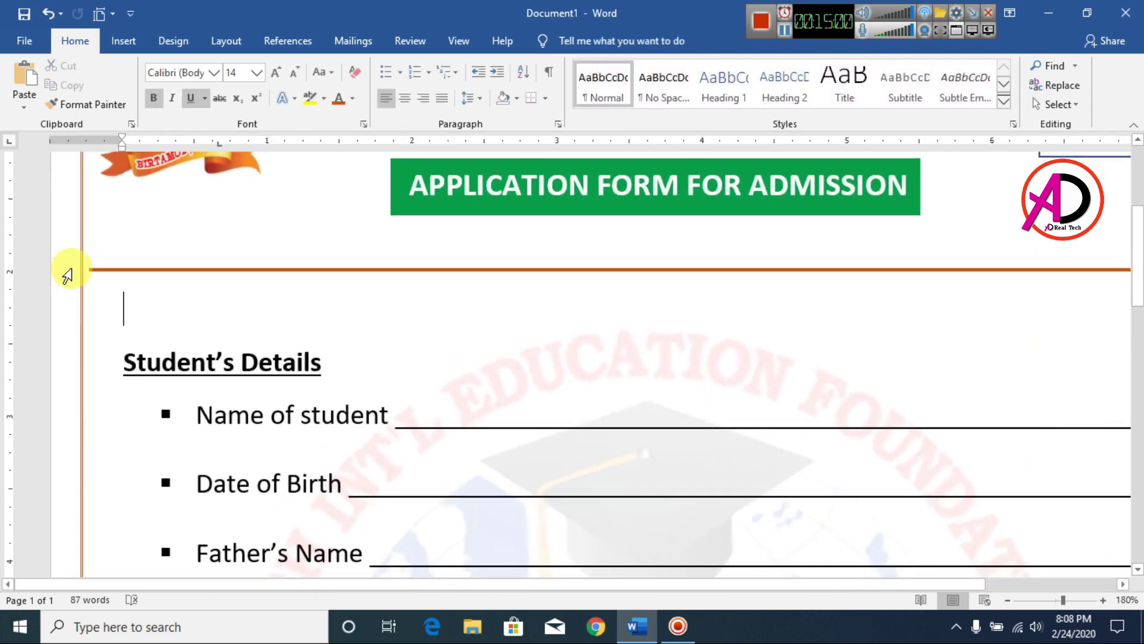
pyautogui.click(108, 270)
pyautogui.click(138, 270)
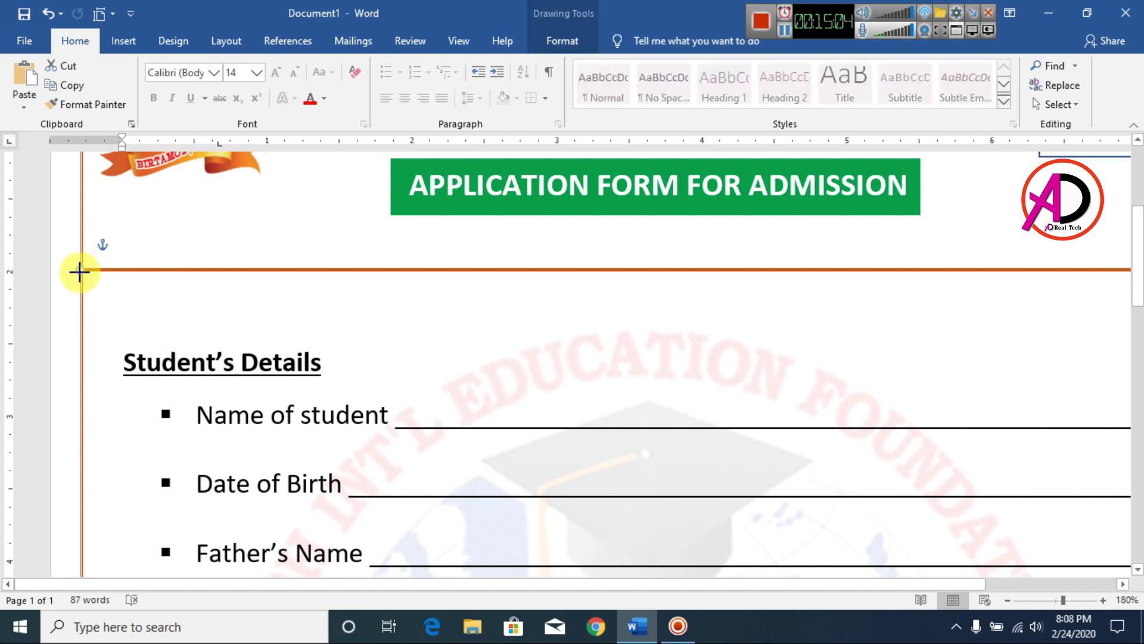
pyautogui.click(280, 315)
pyautogui.scroll(-10, 280, 314)
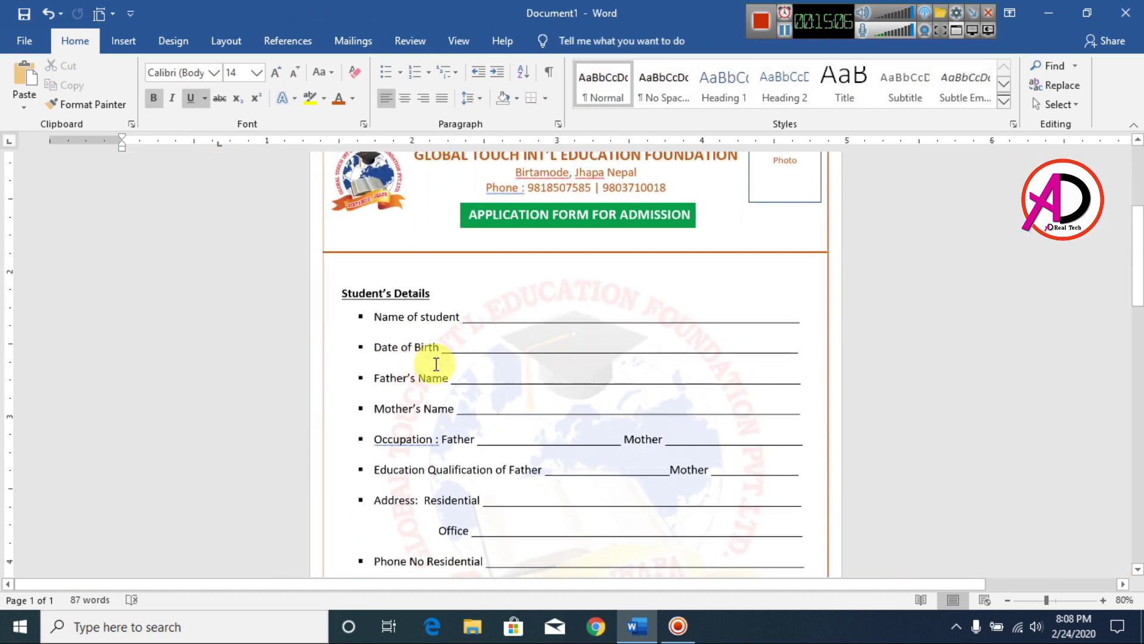
# Open a single new line between the orange rule and Student's Details for the Admission No : label.
pyautogui.scroll(-3, 485, 376)
pyautogui.scroll(1, 537, 388)
pyautogui.scroll(-5, 602, 401)
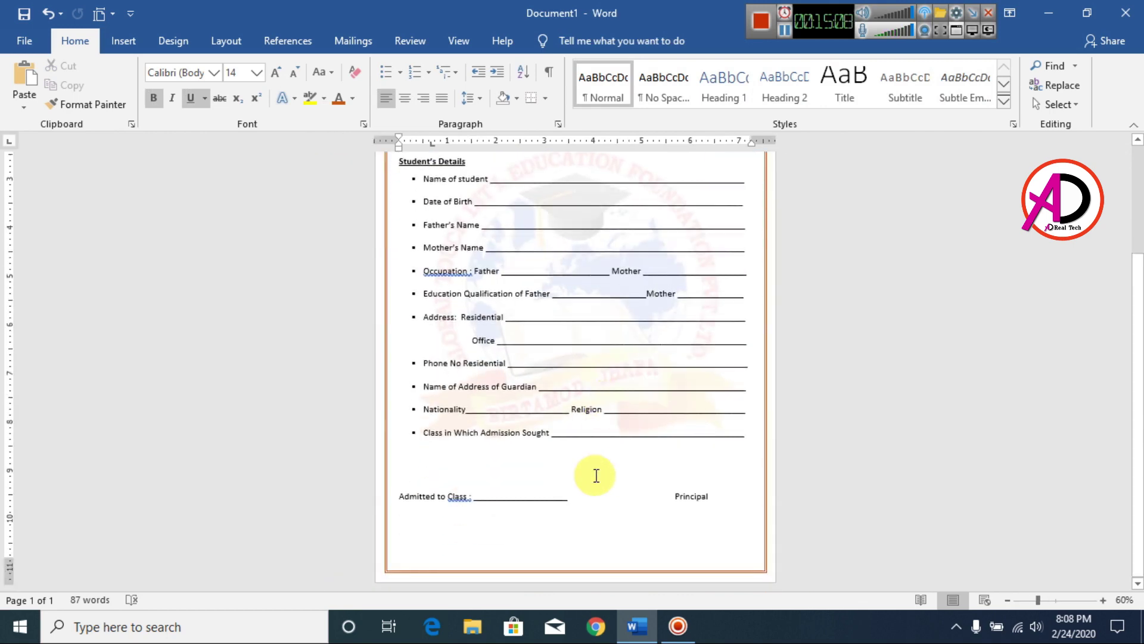
pyautogui.scroll(3, 609, 473)
pyautogui.click(399, 274)
pyautogui.press('Return')
pyautogui.press('Return')
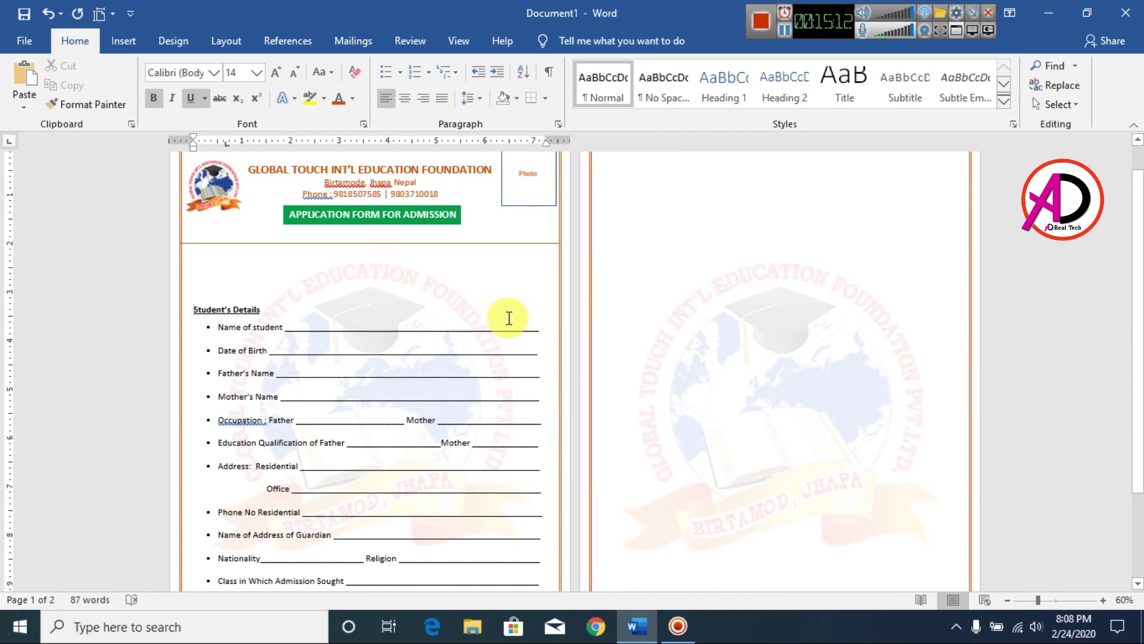
pyautogui.press('BackSpace')
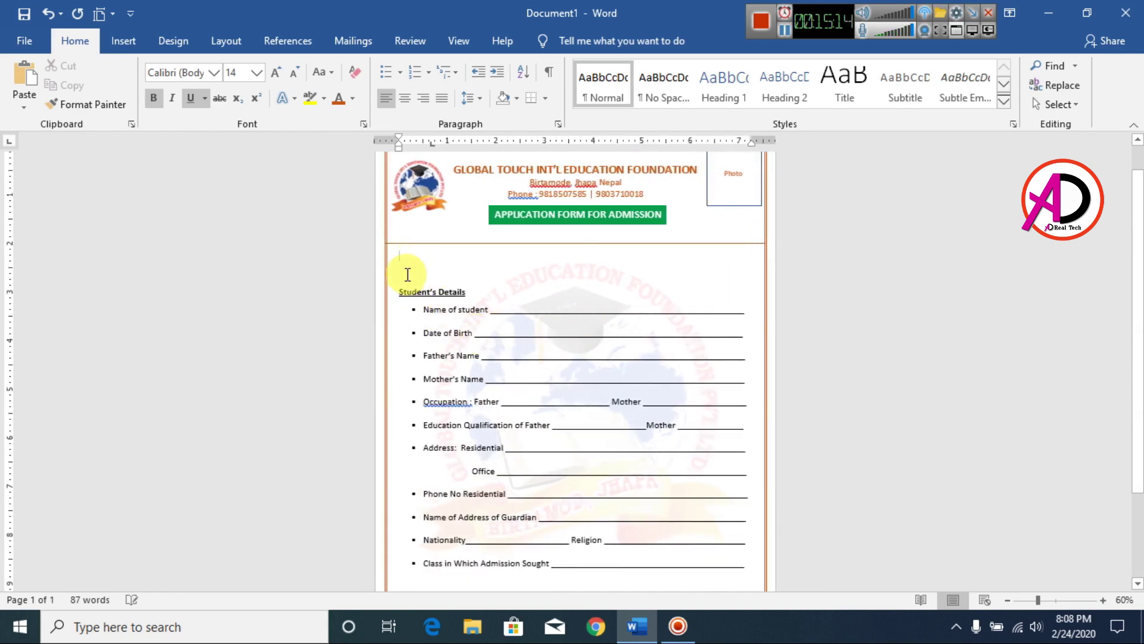
pyautogui.press('BackSpace')
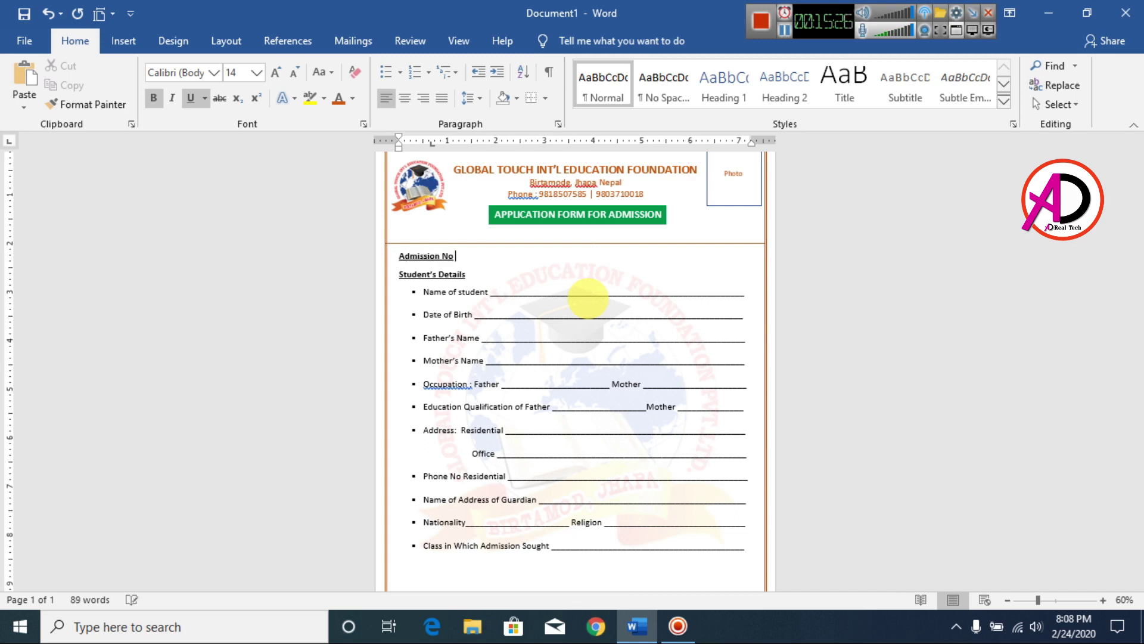
pyautogui.scroll(9, 603, 370)
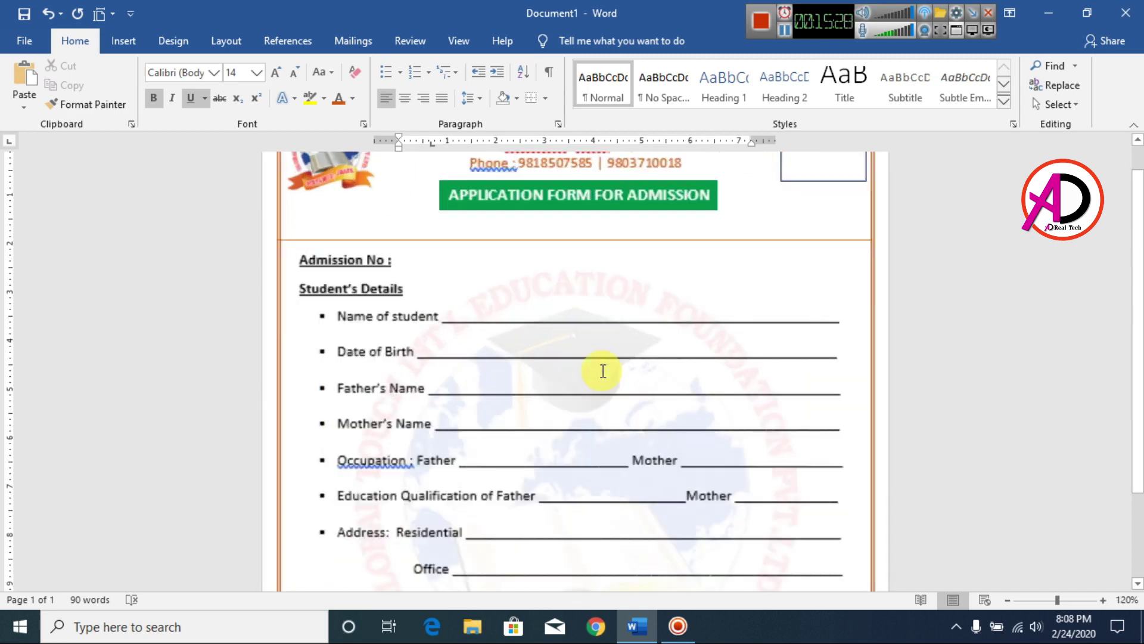
pyautogui.moveTo(134, 265); pyautogui.dragTo(287, 263)
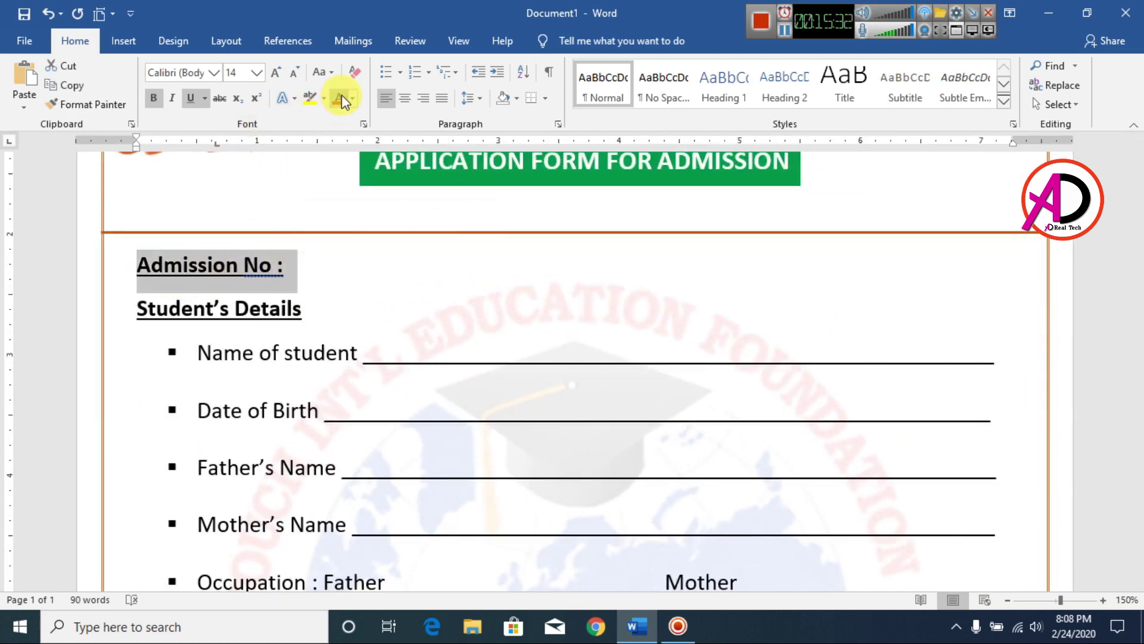
pyautogui.click(341, 97)
pyautogui.click(191, 98)
pyautogui.click(275, 269)
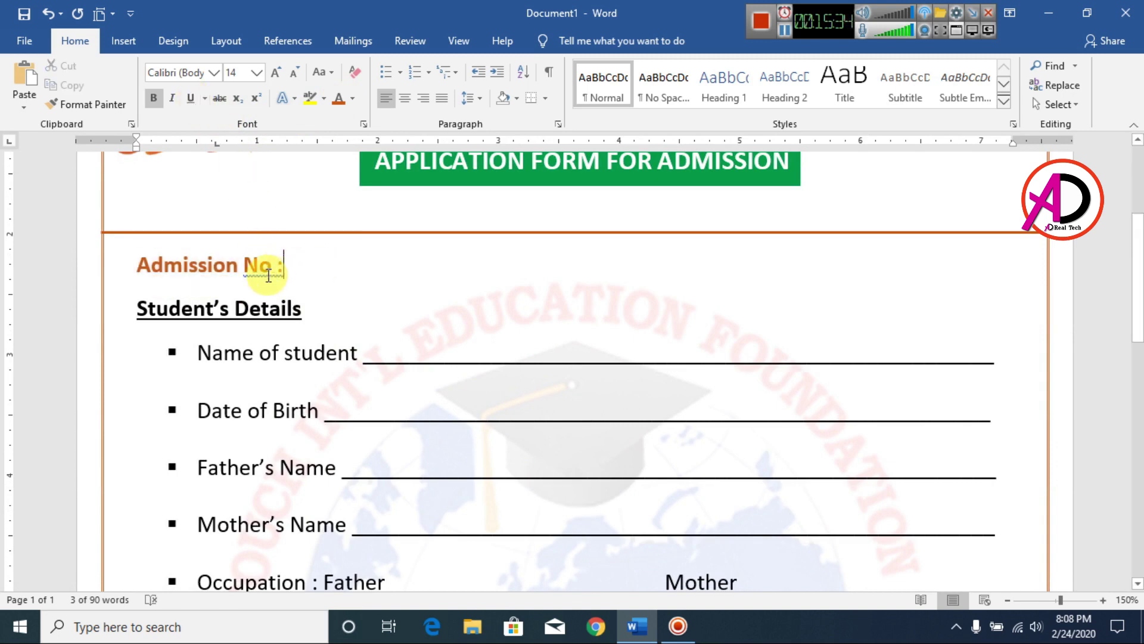
pyautogui.press('BackSpace')
pyautogui.click(137, 308)
pyautogui.press('Return')
pyautogui.scroll(-10, 447, 317)
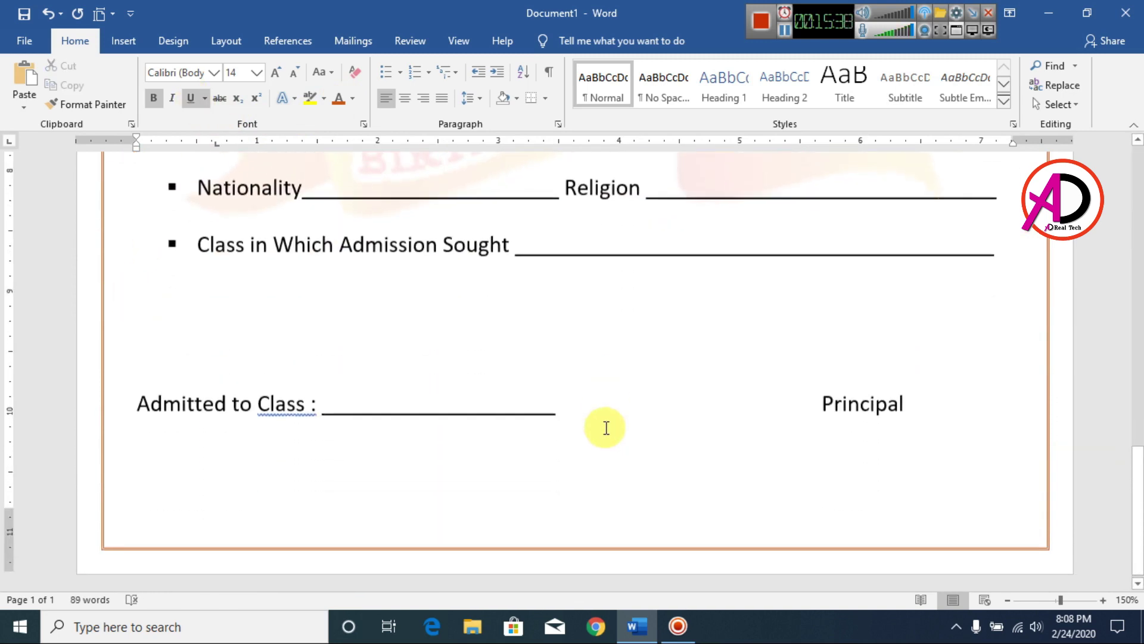
pyautogui.scroll(10, 381, 470)
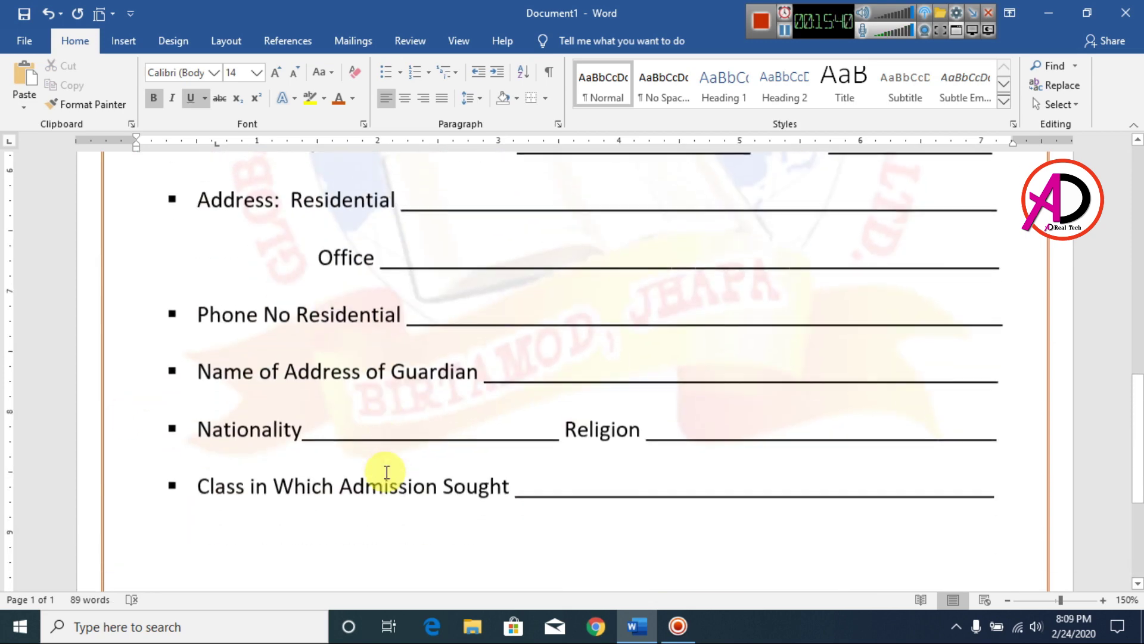
pyautogui.scroll(3, 387, 471)
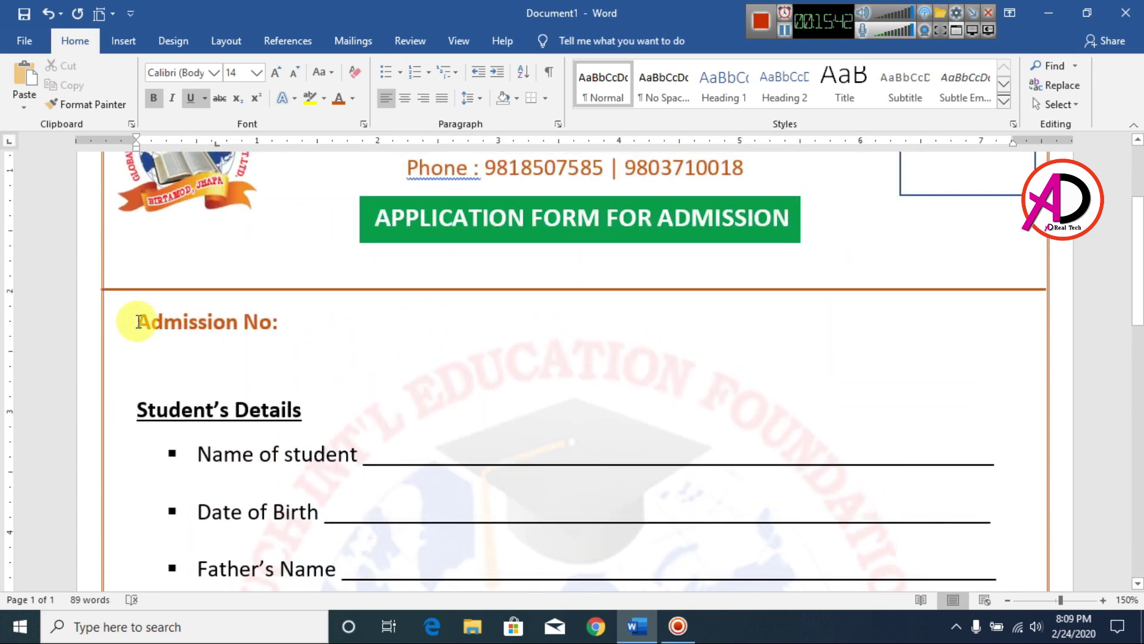
# Draw a rectangle shape around the Admission No : label.
pyautogui.click(124, 39)
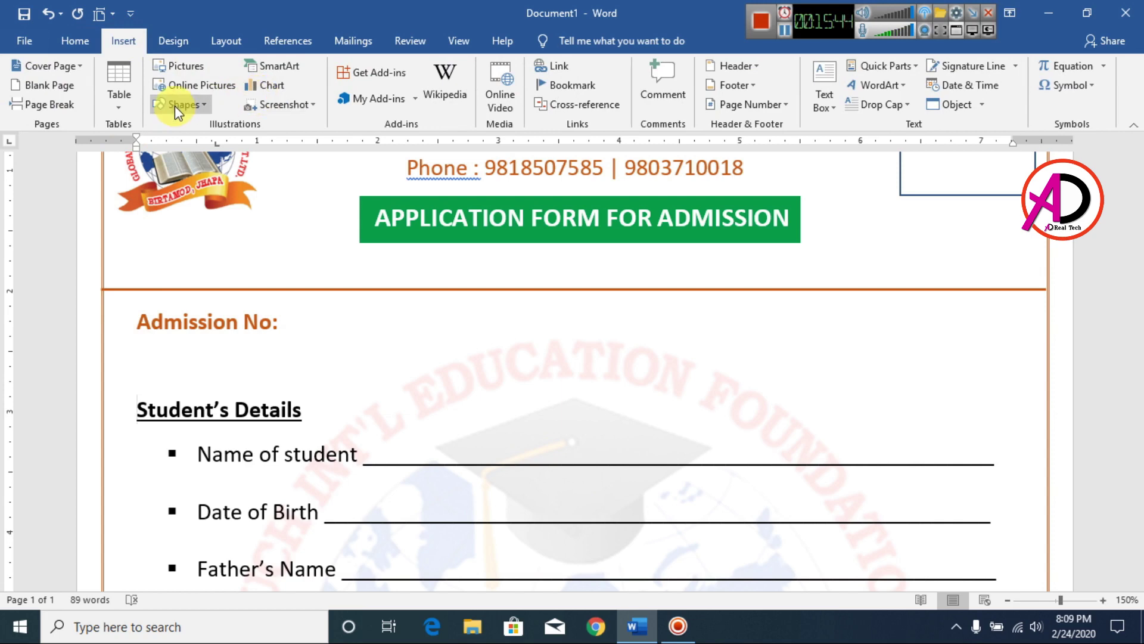
pyautogui.click(175, 108)
pyautogui.click(208, 147)
pyautogui.moveTo(123, 305)
pyautogui.mouseDown()
pyautogui.moveTo(218, 338)
pyautogui.moveTo(286, 324)
pyautogui.moveTo(311, 338)
pyautogui.moveTo(389, 342)
pyautogui.mouseUp()
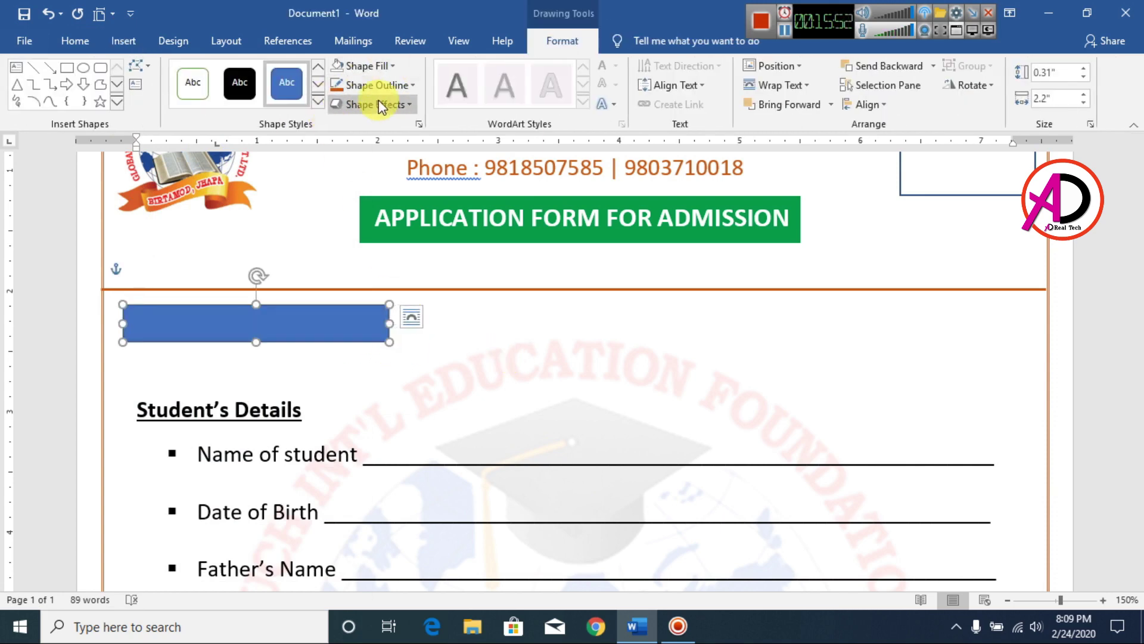
# Set the rectangle's Shape Fill to No Fill so the label shows through.
pyautogui.click(368, 67)
pyautogui.click(373, 242)
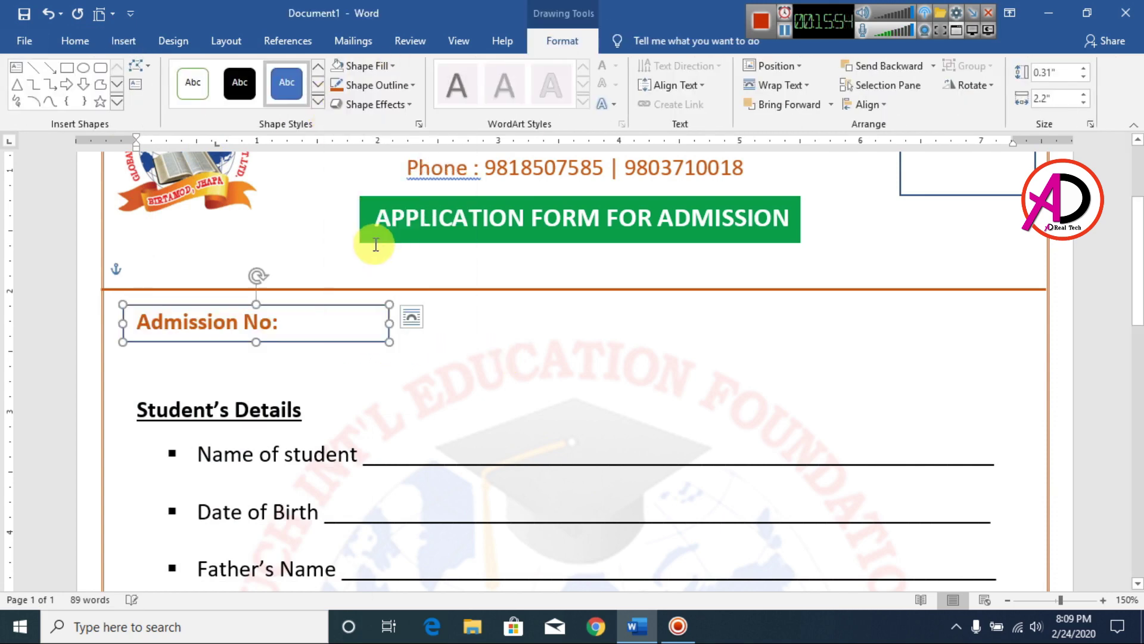
pyautogui.click(549, 366)
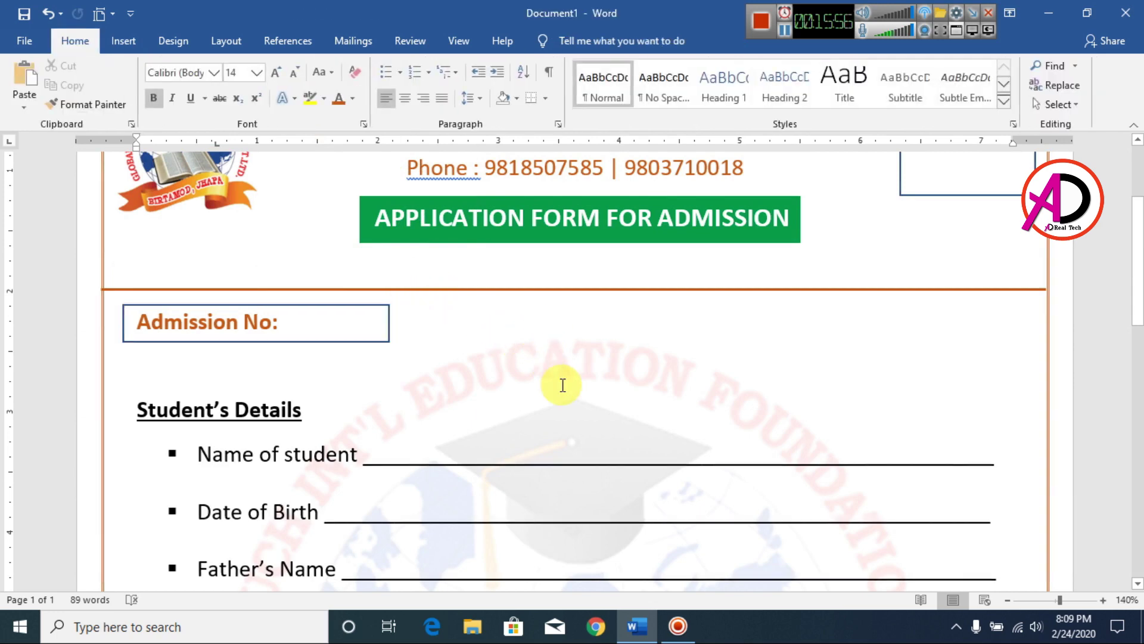
pyautogui.scroll(-12, 557, 393)
pyautogui.scroll(4, 567, 424)
pyautogui.scroll(-2, 659, 403)
pyautogui.scroll(2, 659, 404)
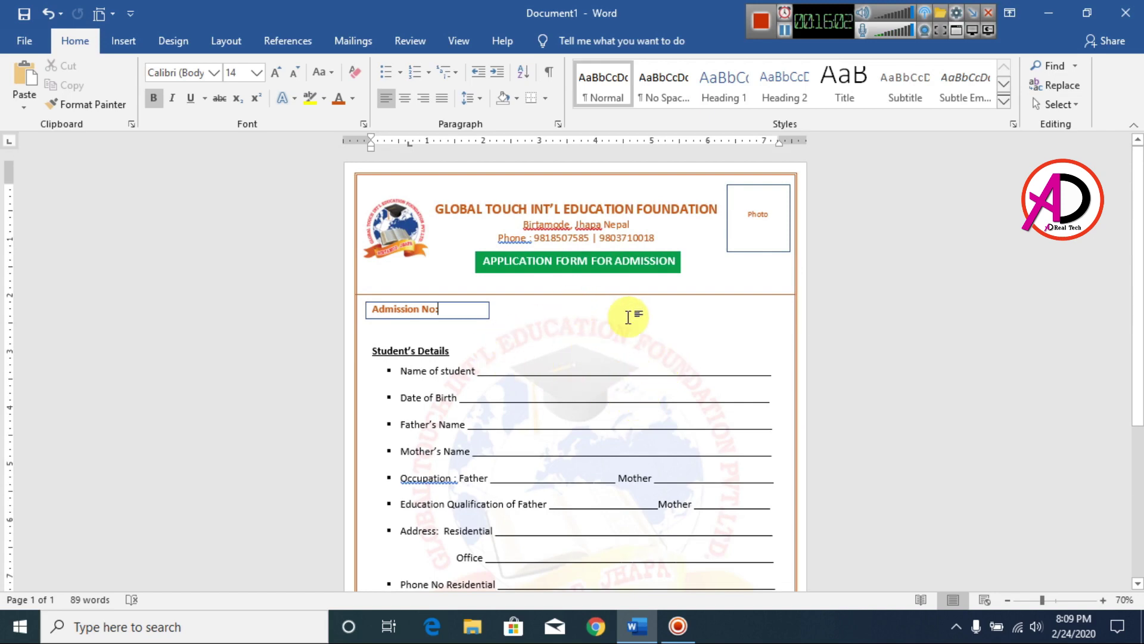
# Add an empty line above the Admitted to Class line.
pyautogui.scroll(-2, 598, 356)
pyautogui.scroll(1, 600, 359)
pyautogui.scroll(-3, 600, 359)
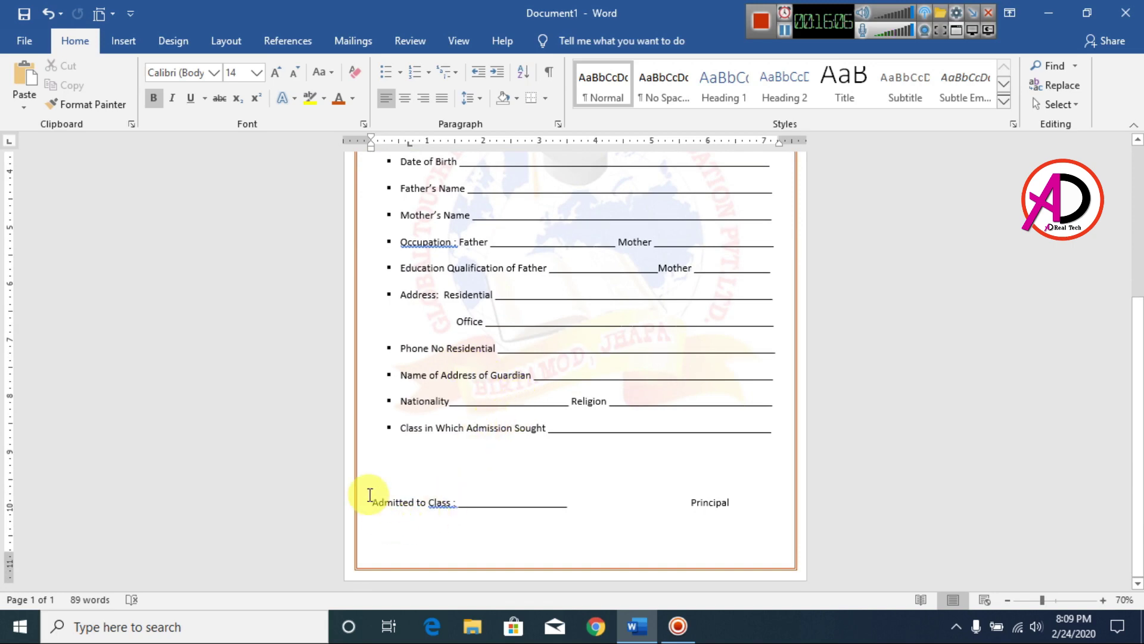
pyautogui.click(378, 500)
pyautogui.press('Return')
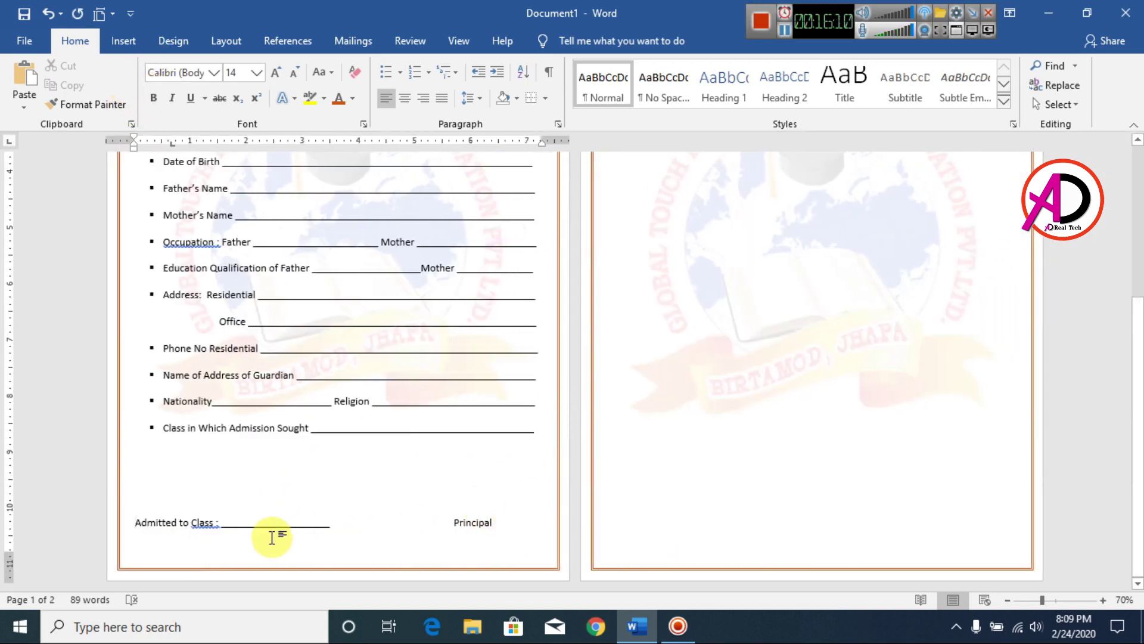
# Delete the empty paragraph on page 2 so the form fits on one page.
pyautogui.click(655, 310)
pyautogui.press('BackSpace')
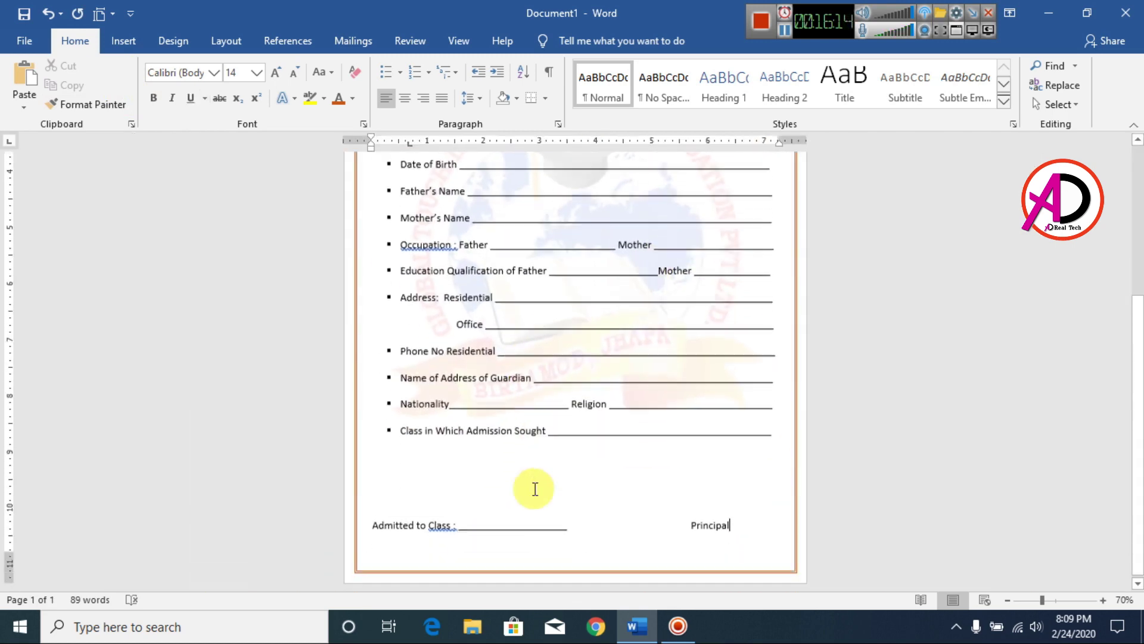
pyautogui.click(686, 522)
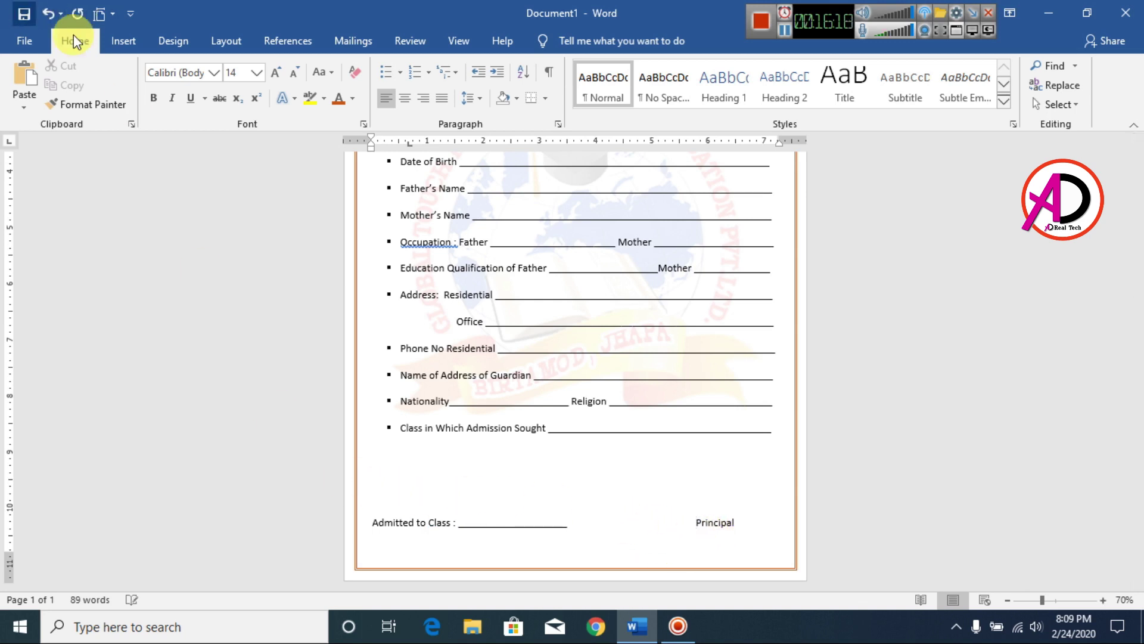
# Draw a rectangle over the Admitted to Class line and extend its top edge upward.
pyautogui.click(123, 40)
pyautogui.click(182, 105)
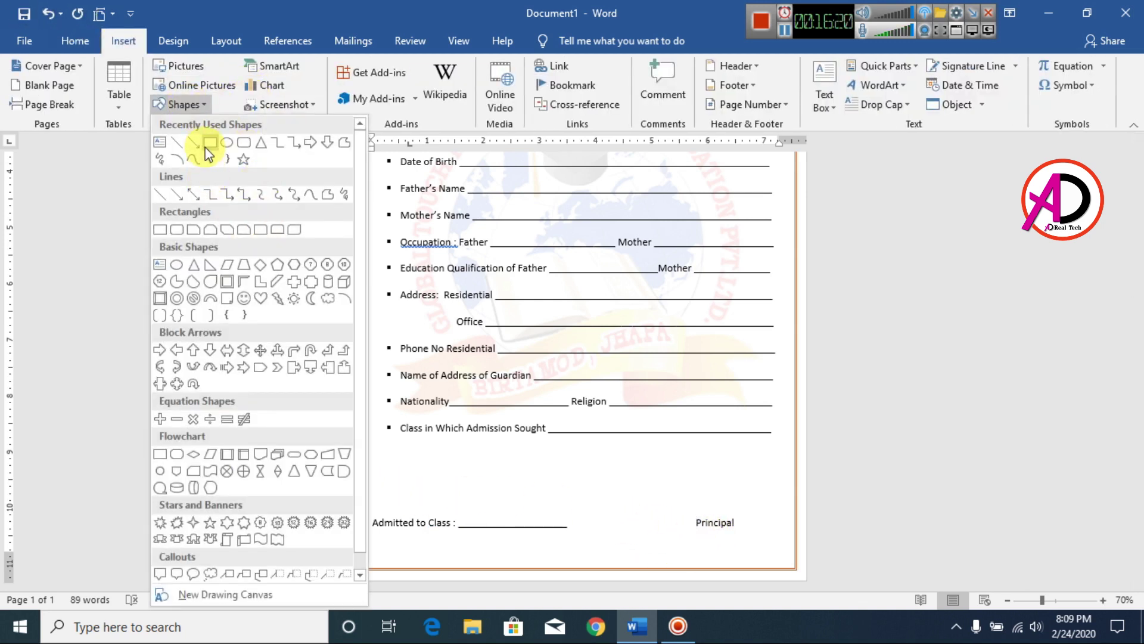
pyautogui.click(209, 145)
pyautogui.moveTo(366, 492)
pyautogui.mouseDown()
pyautogui.moveTo(588, 552)
pyautogui.moveTo(785, 550)
pyautogui.mouseUp()
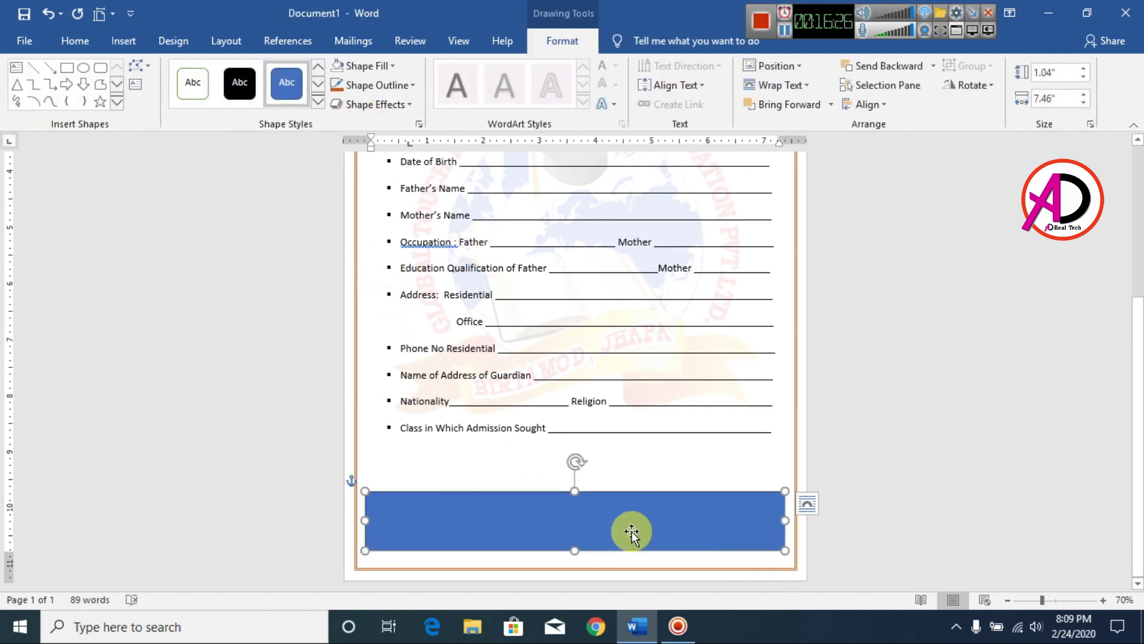
pyautogui.moveTo(574, 491); pyautogui.dragTo(575, 419)
# Change the rectangle's outline, apply a light yellow gradient fill, and open Format Shape.
pyautogui.click(377, 85)
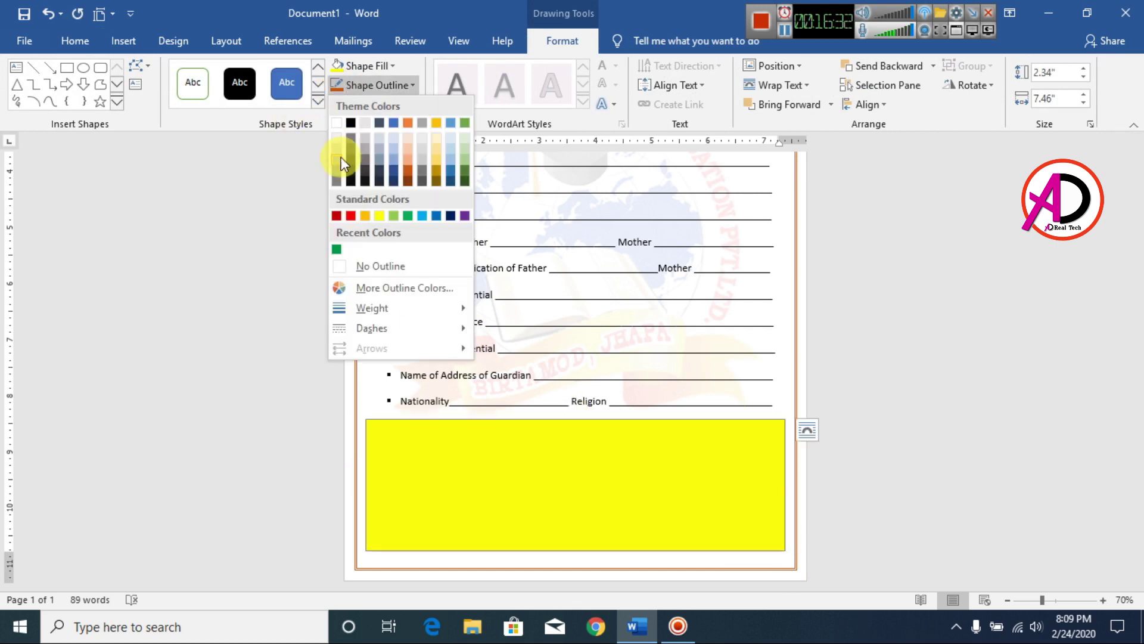
pyautogui.click(380, 273)
pyautogui.click(357, 66)
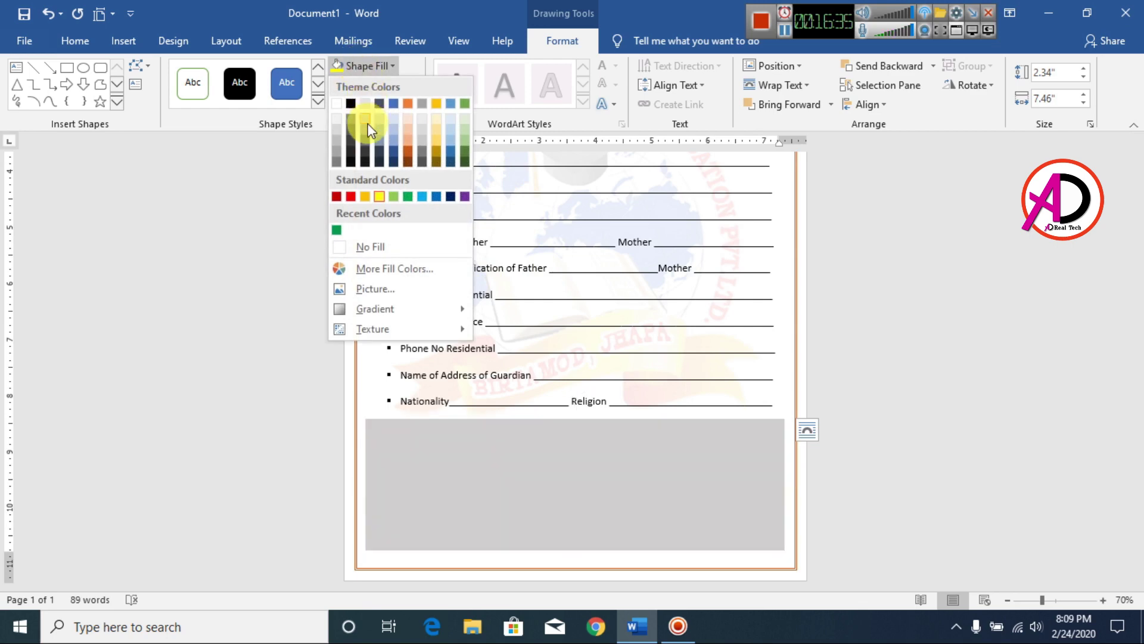
pyautogui.moveTo(384, 320)
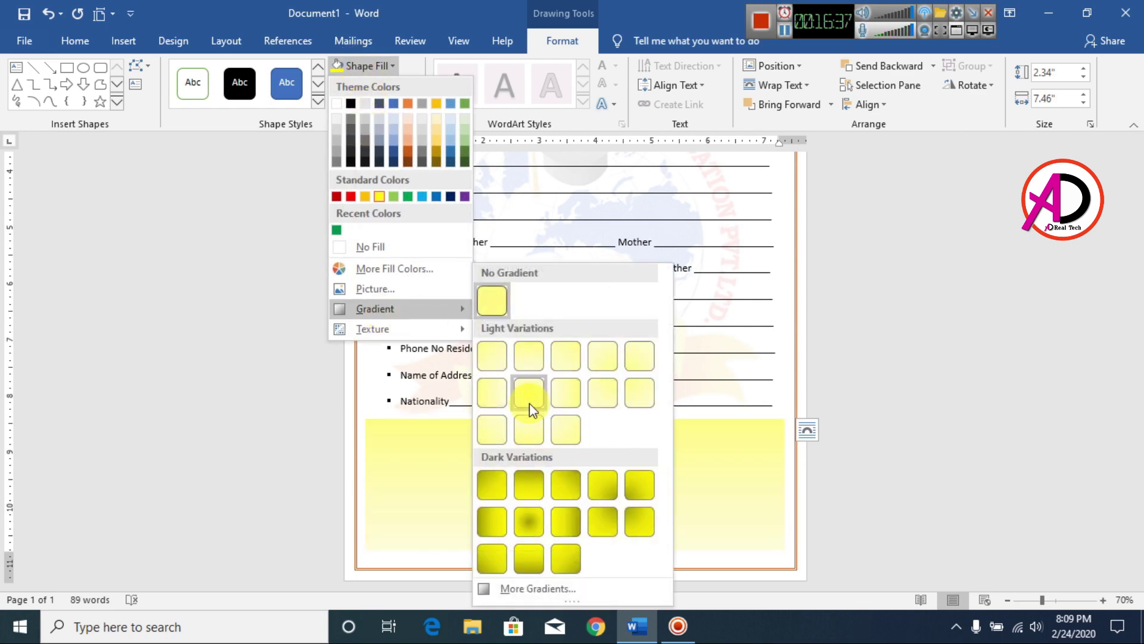
pyautogui.click(535, 438)
pyautogui.rightClick(674, 496)
pyautogui.click(706, 486)
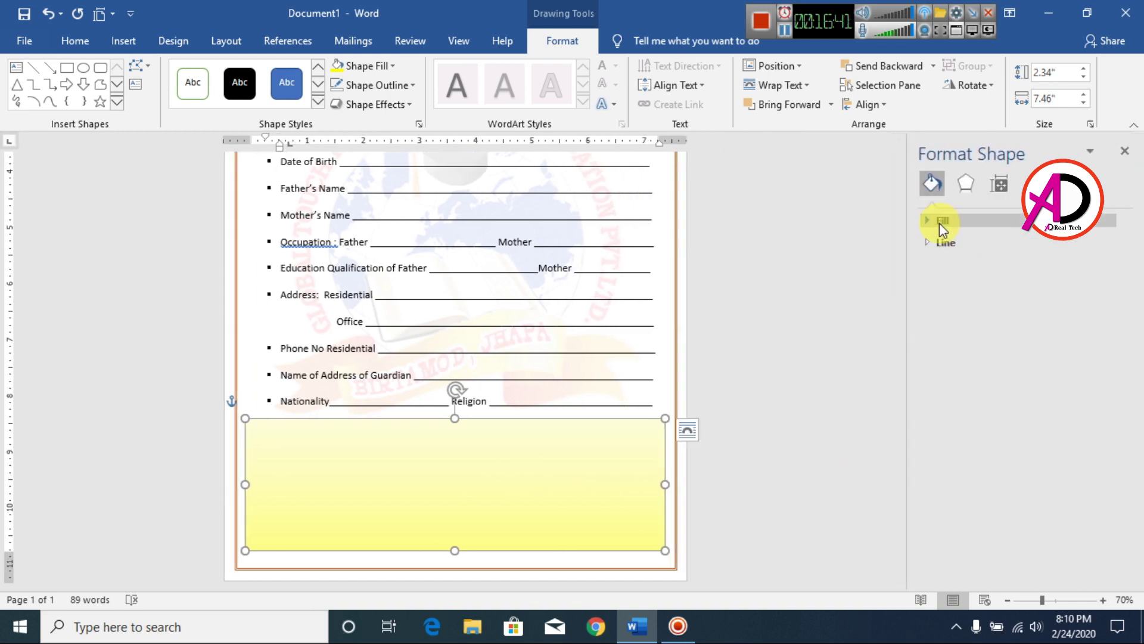
# Delete the middle gradient stop, make the first stop bright yellow, and move a stop to 37%.
pyautogui.click(928, 221)
pyautogui.click(1006, 470)
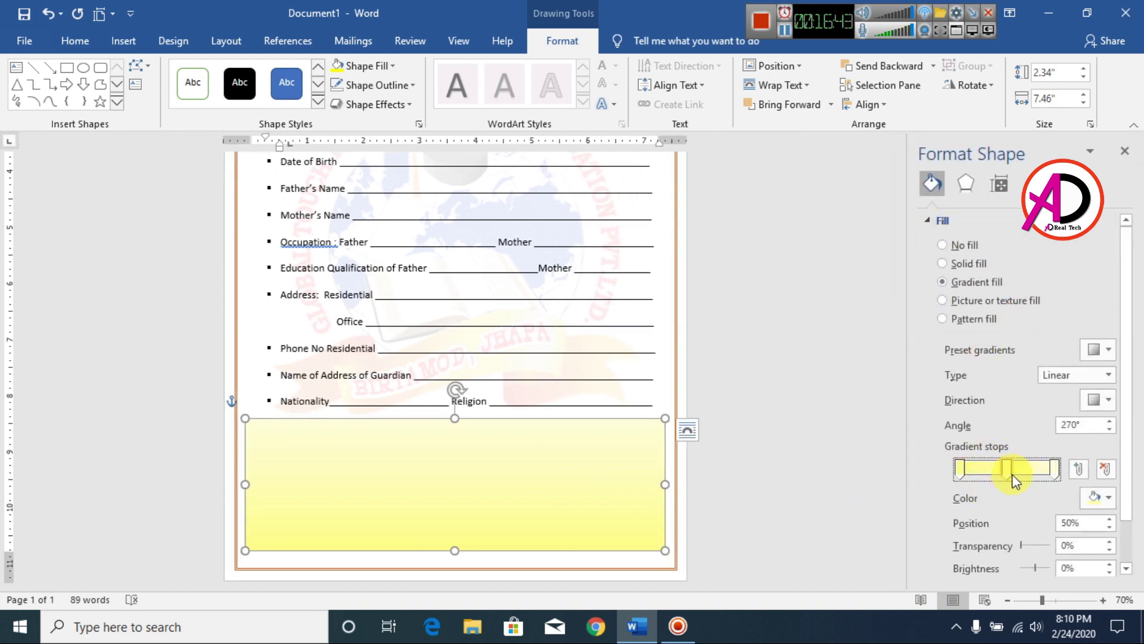
pyautogui.click(1104, 470)
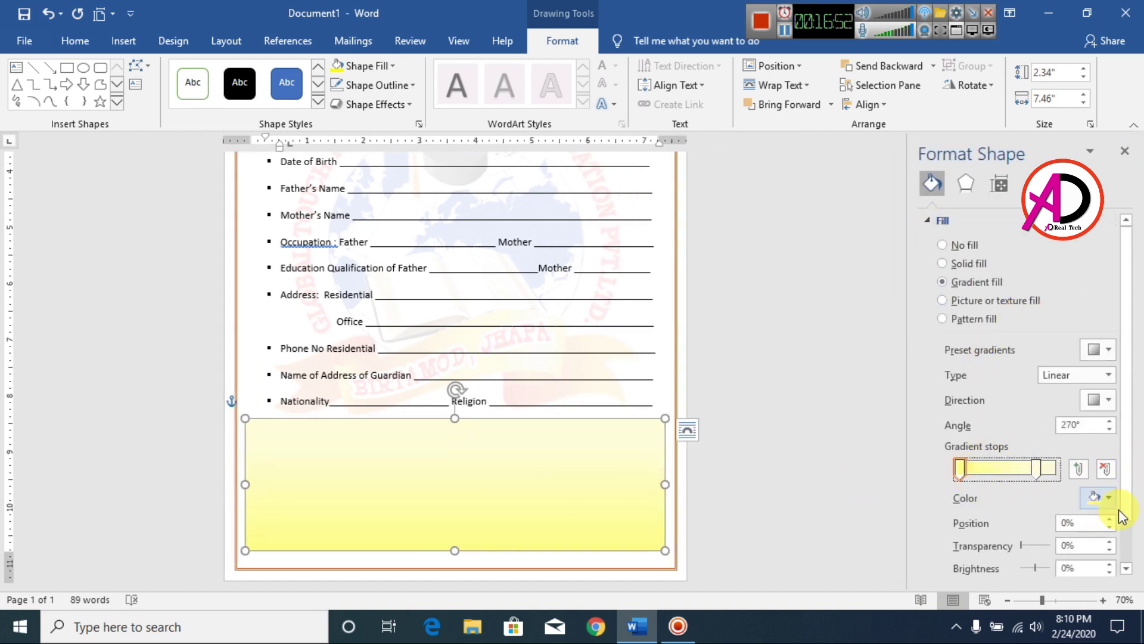
pyautogui.click(1109, 499)
pyautogui.click(1048, 428)
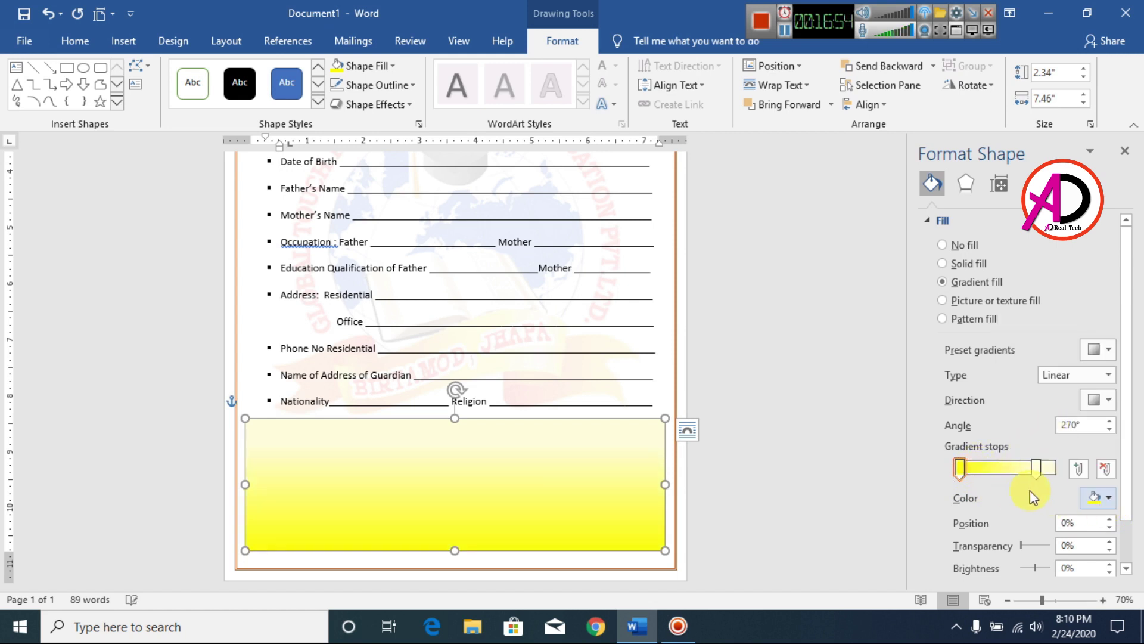
pyautogui.moveTo(1039, 473); pyautogui.dragTo(993, 471)
# Make the yellow rectangle taller by dragging its top edge upward.
pyautogui.click(799, 419)
pyautogui.scroll(2, 797, 427)
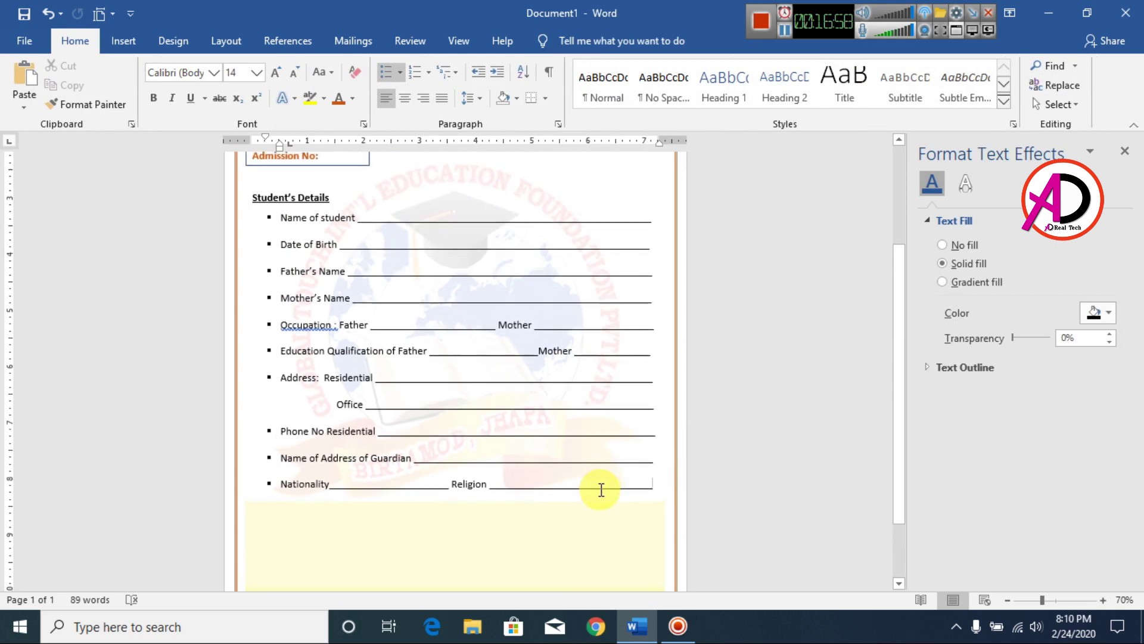
pyautogui.click(468, 504)
pyautogui.moveTo(452, 500); pyautogui.dragTo(455, 470)
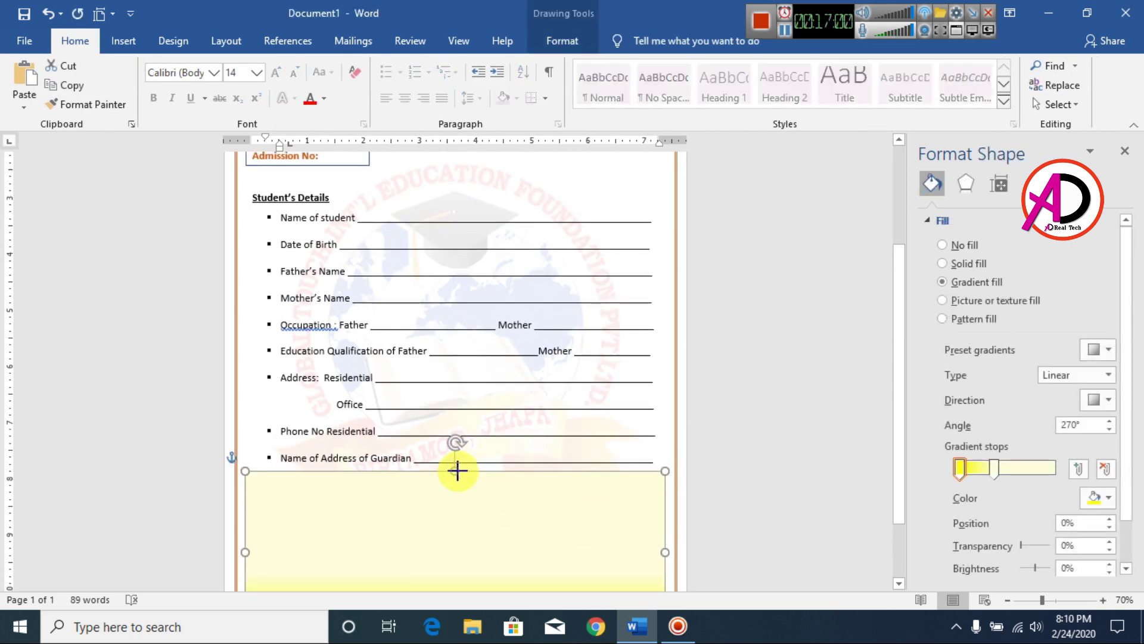
pyautogui.scroll(-2, 775, 495)
# Make the end gradient stop white and position it at 61%.
pyautogui.moveTo(995, 469); pyautogui.dragTo(1062, 469)
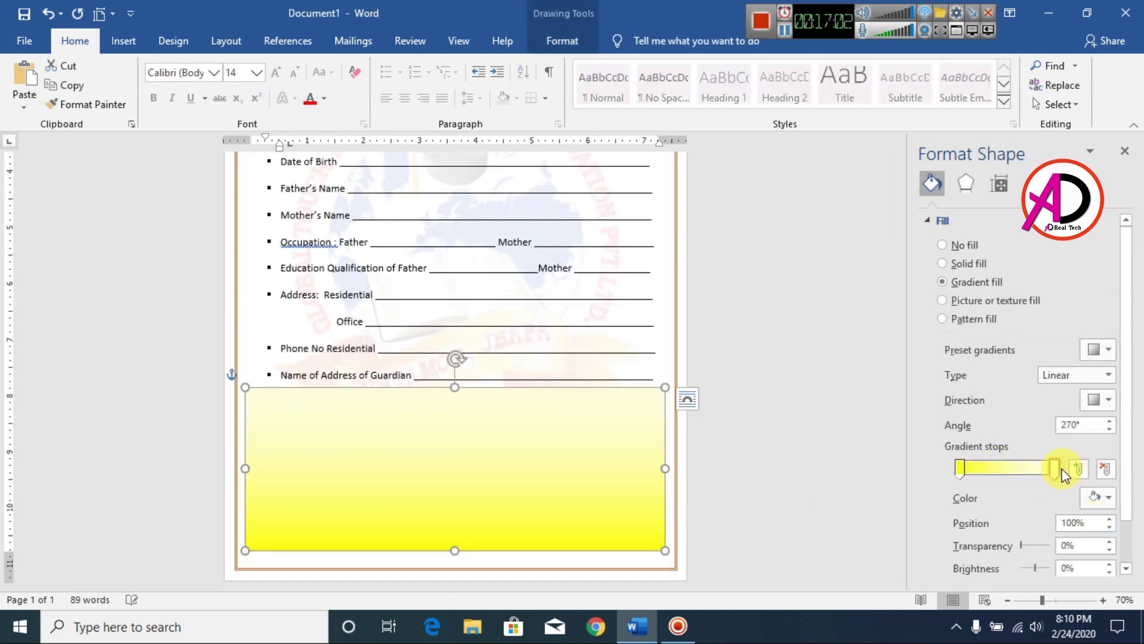
pyautogui.click(1108, 498)
pyautogui.click(1007, 335)
pyautogui.moveTo(1053, 471); pyautogui.dragTo(1014, 471)
pyautogui.click(719, 421)
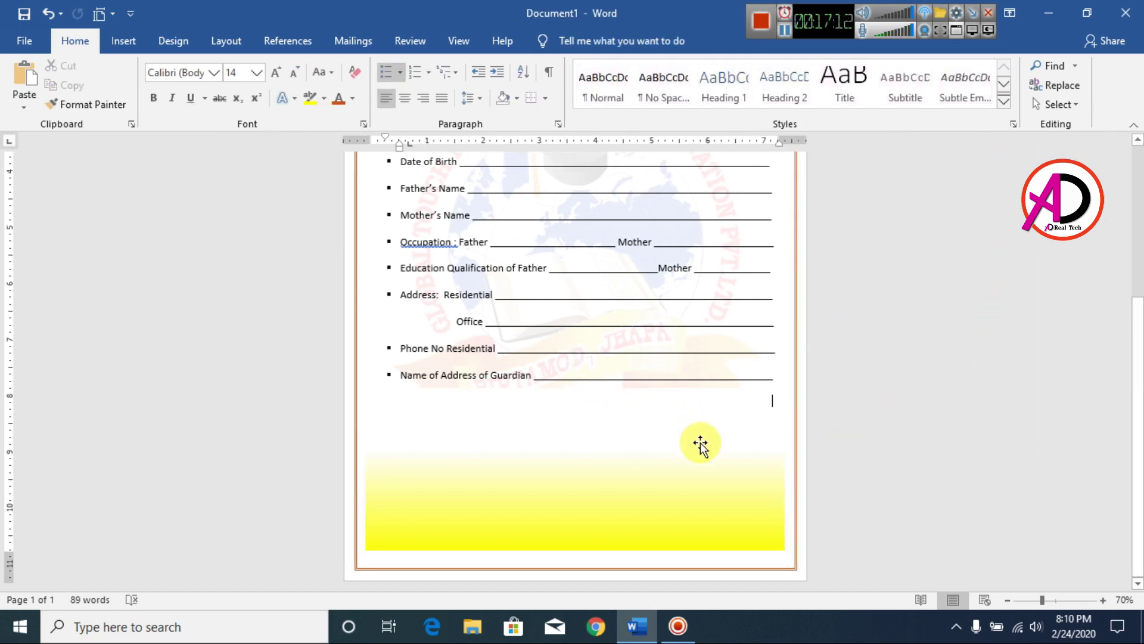
# Send the yellow gradient rectangle behind the text.
pyautogui.click(603, 477)
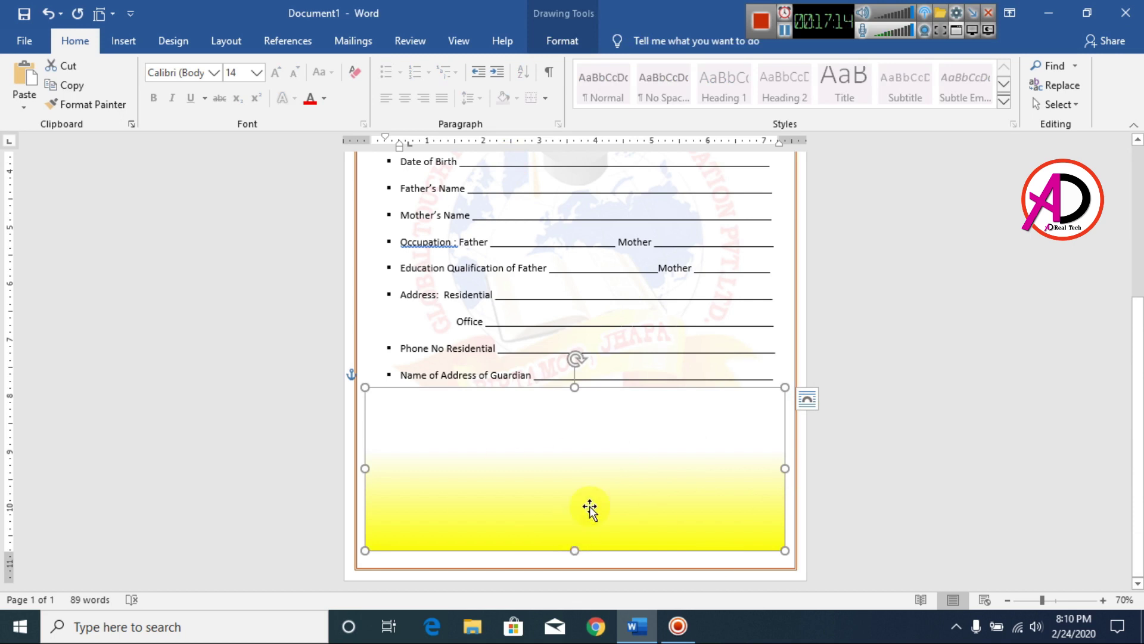
pyautogui.click(564, 41)
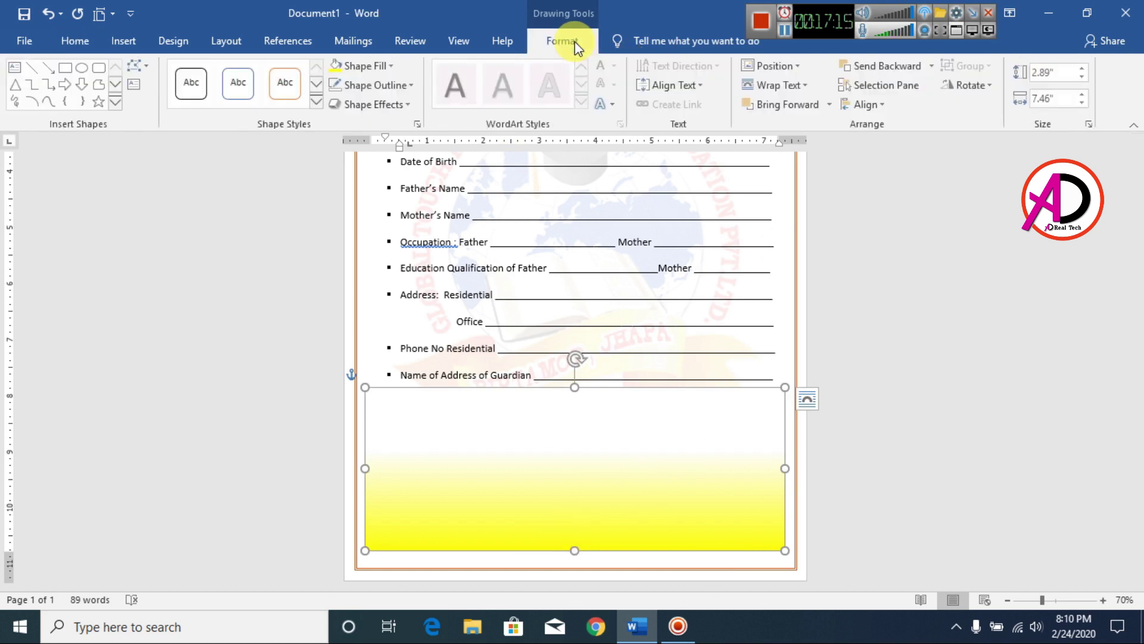
pyautogui.click(933, 66)
pyautogui.click(911, 126)
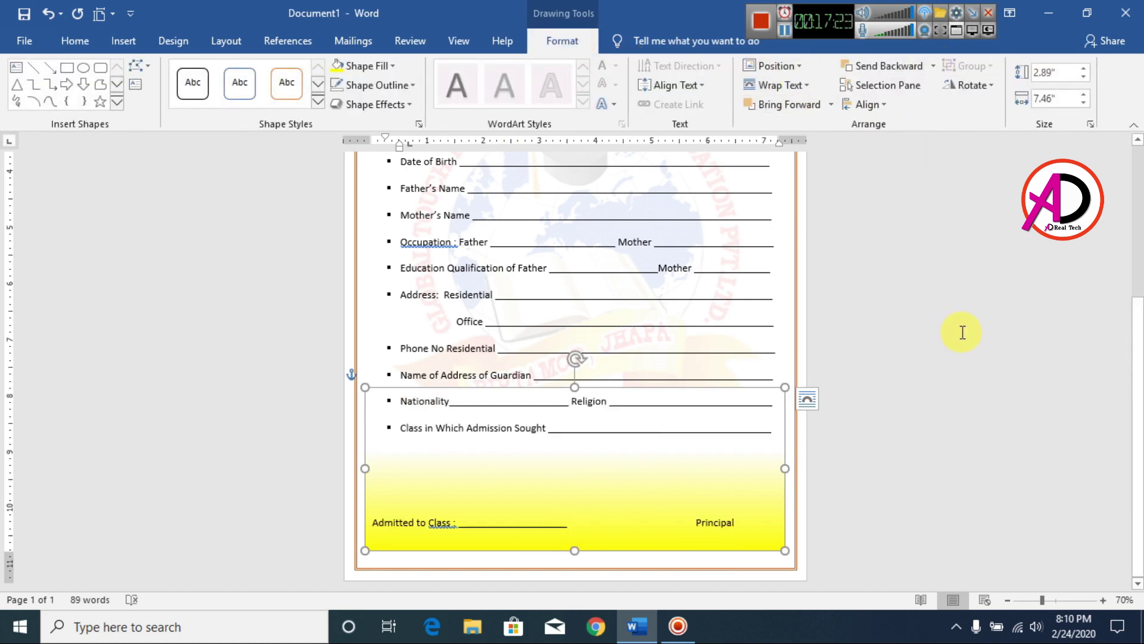
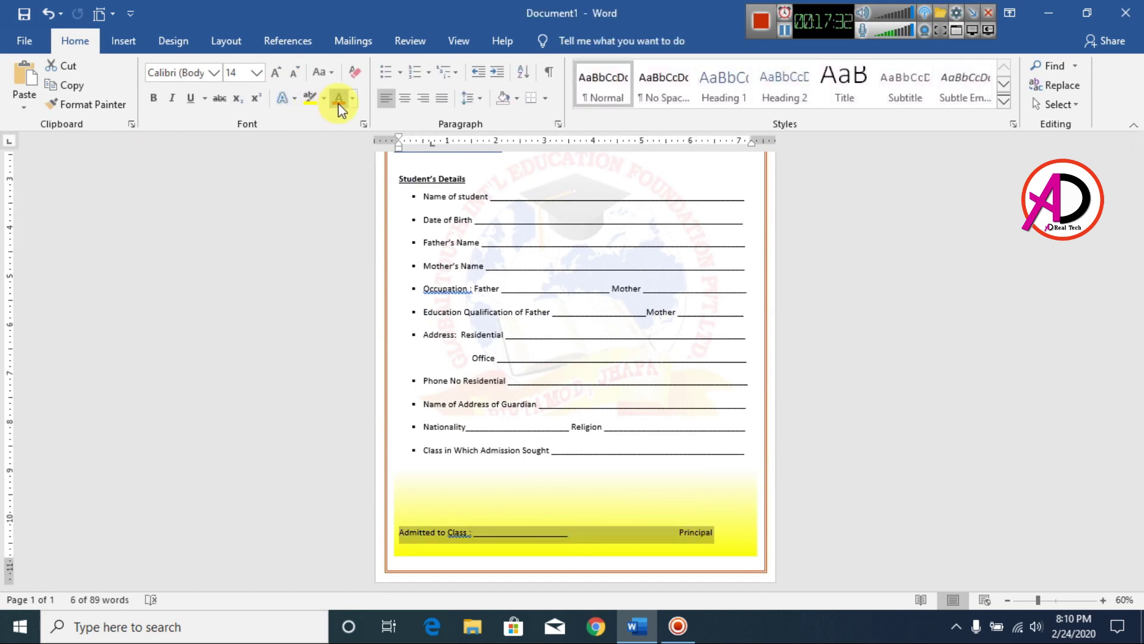
# Make the Admitted to Class and Principal footer line bold and orange.
pyautogui.click(153, 99)
pyautogui.click(755, 548)
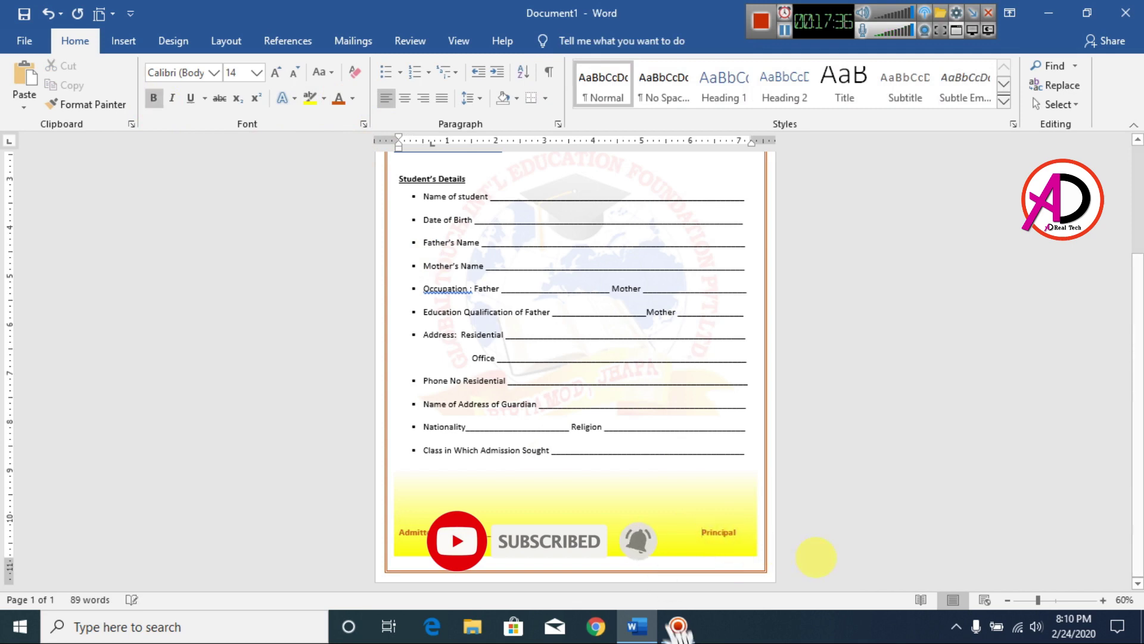
pyautogui.scroll(2, 878, 464)
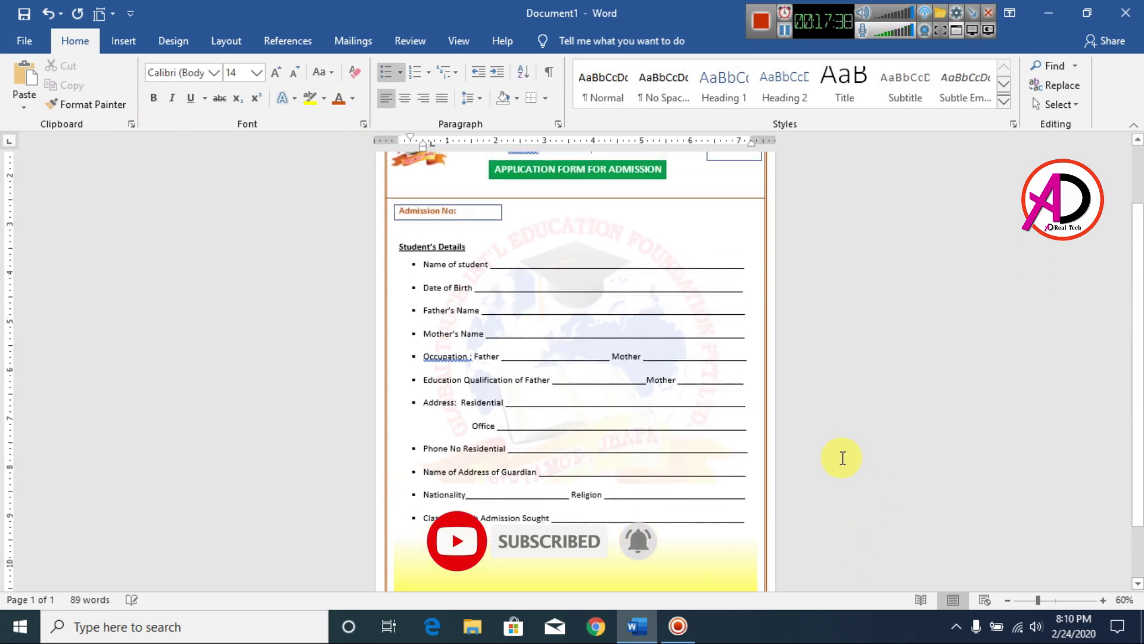
pyautogui.scroll(-2, 840, 457)
# Select the yellow footer band and nudge it back into place.
pyautogui.click(728, 549)
pyautogui.press('Right')
pyautogui.press('Left')
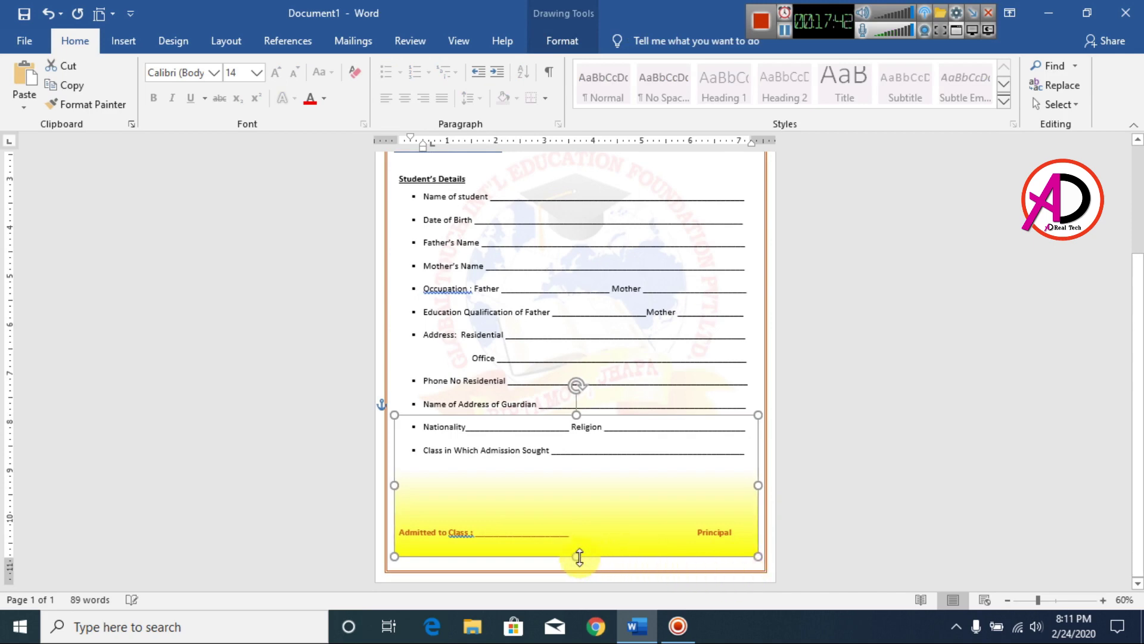
# Stretch the yellow footer band's bottom edge slightly lower.
pyautogui.moveTo(578, 556); pyautogui.dragTo(577, 562)
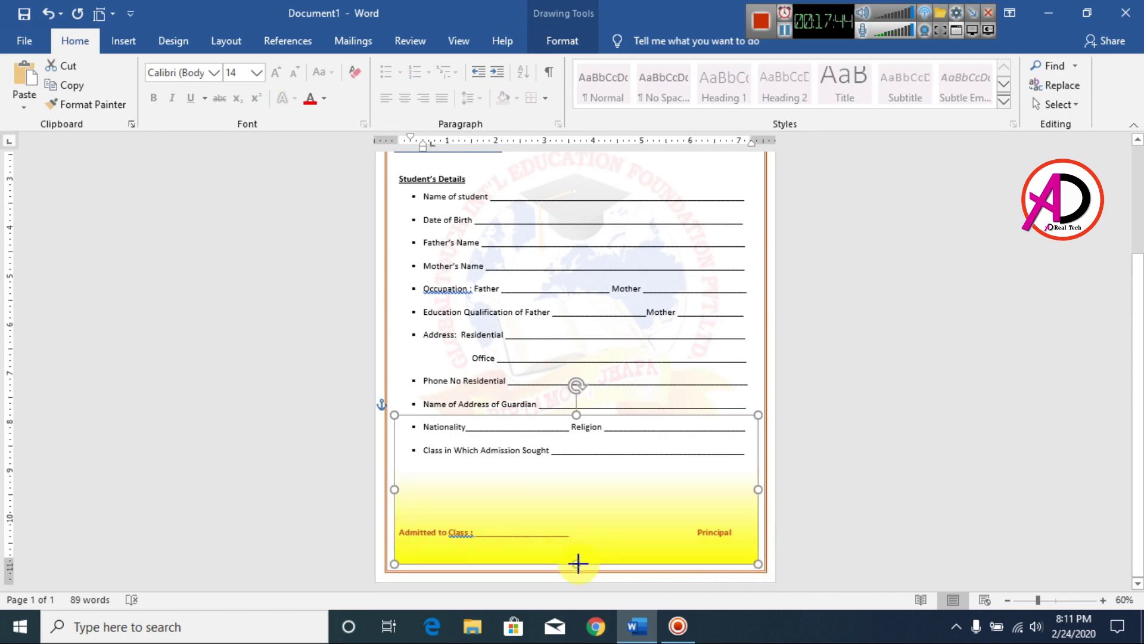
pyautogui.click(830, 498)
pyautogui.scroll(3, 832, 492)
pyautogui.scroll(-5, 832, 492)
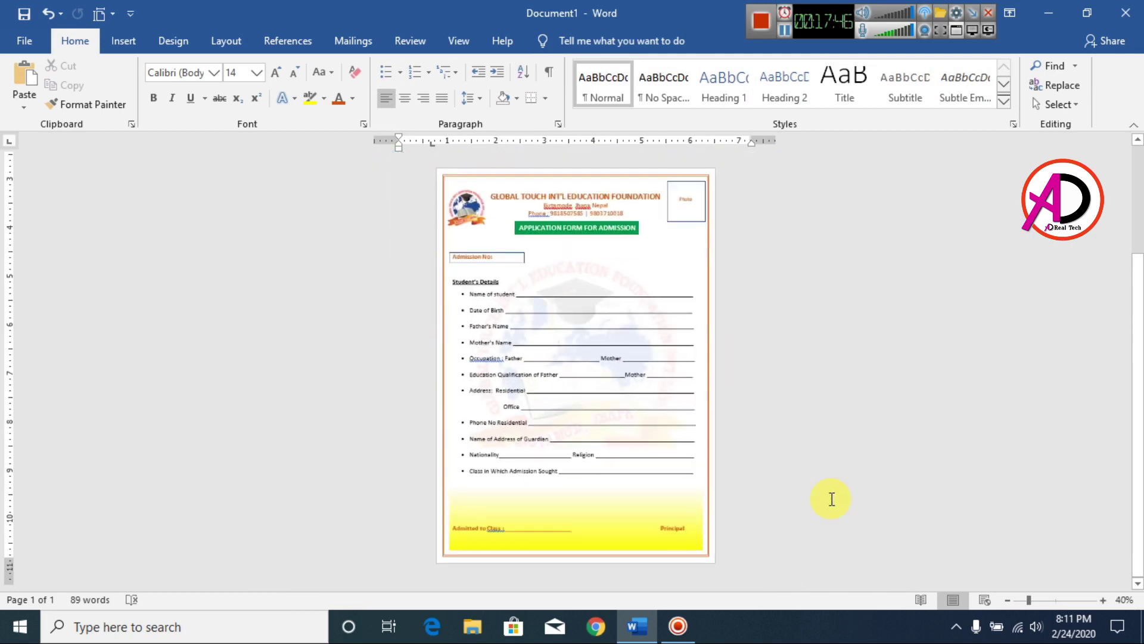
# Duplicate the footer band upward over Student's Details and flip the copy vertically.
pyautogui.click(581, 535)
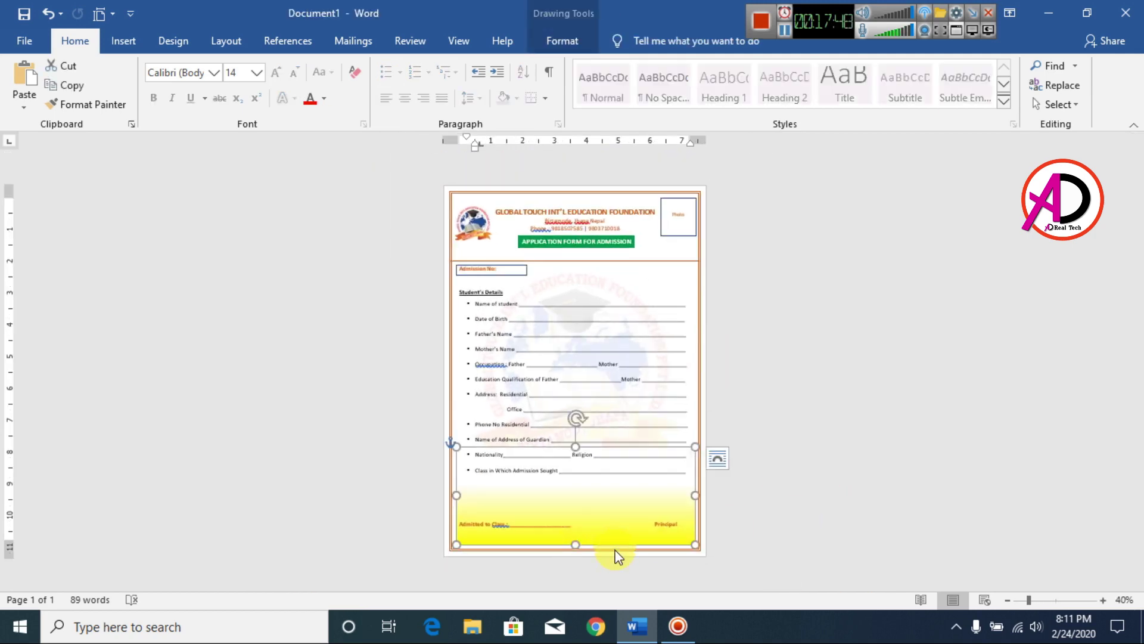
pyautogui.moveTo(607, 538); pyautogui.dragTo(601, 373)
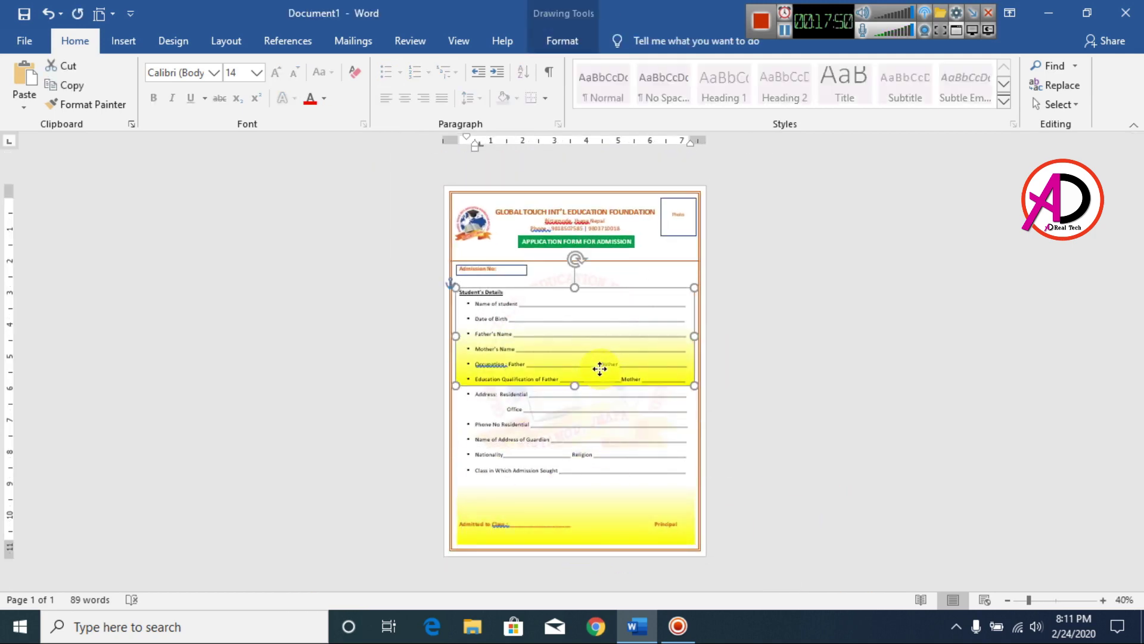
pyautogui.click(562, 40)
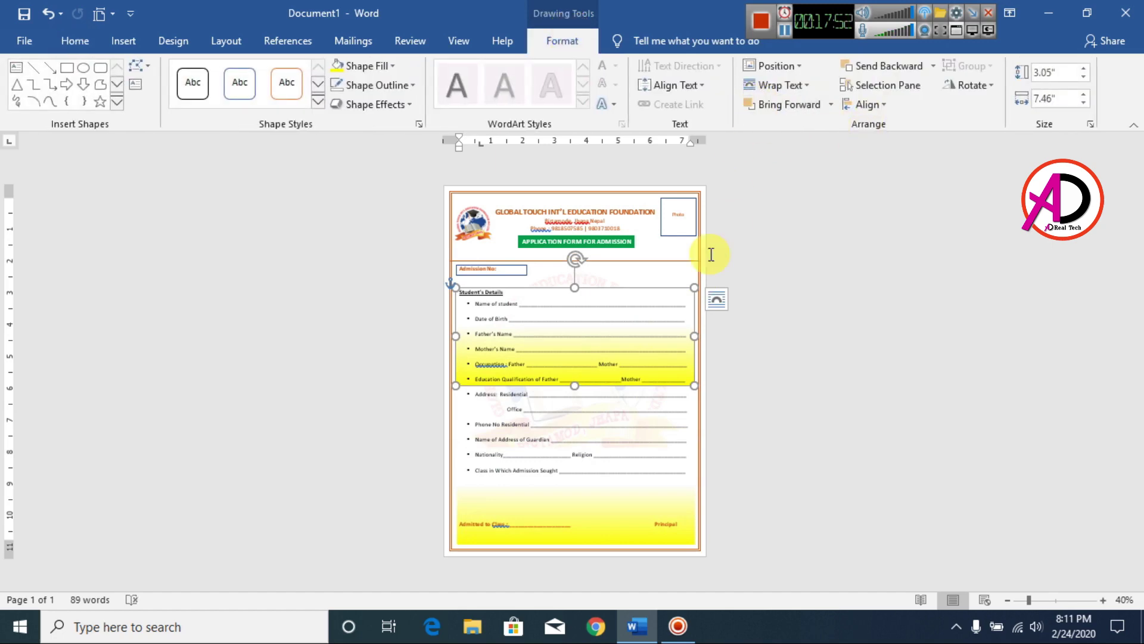
pyautogui.click(965, 85)
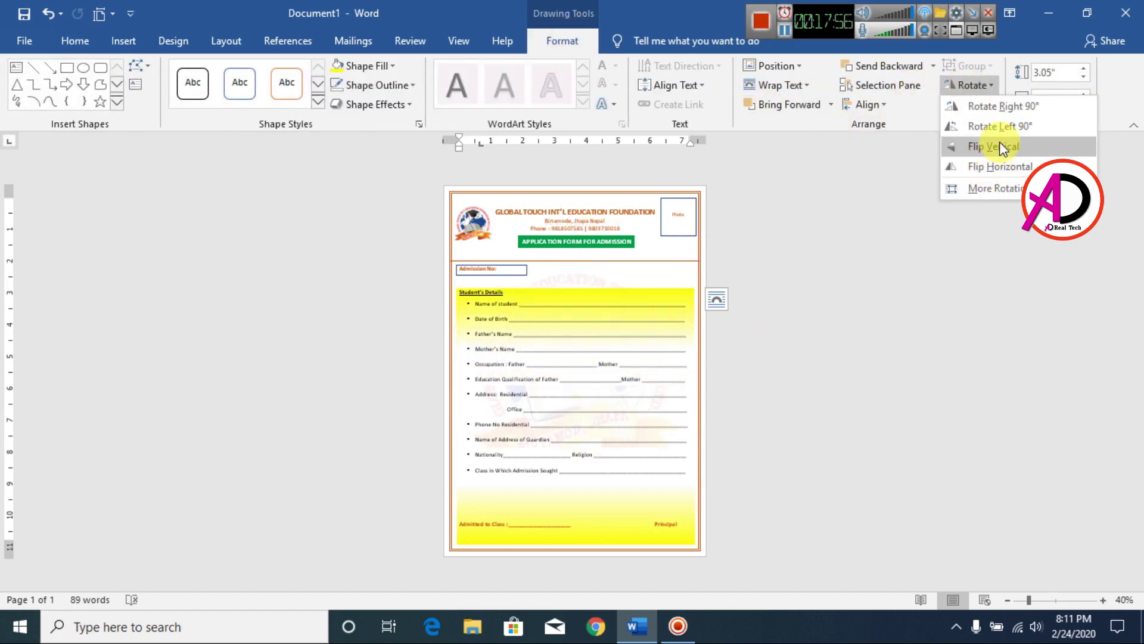
pyautogui.click(996, 146)
# Move the flipped band behind the page header and widen it to 7.76 inches.
pyautogui.moveTo(660, 288); pyautogui.dragTo(656, 191)
pyautogui.keyDown('ctrl'); pyautogui.scroll(4, 769, 289); pyautogui.keyUp('ctrl')
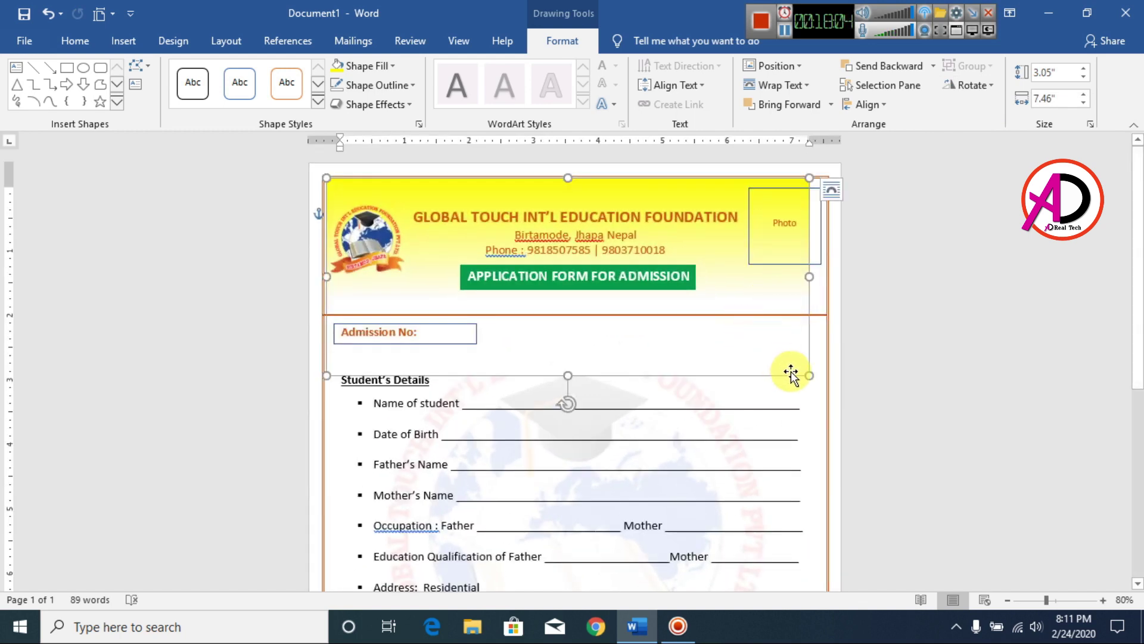
pyautogui.press('Down')
pyautogui.press('Up')
pyautogui.press('Up')
pyautogui.press('Up')
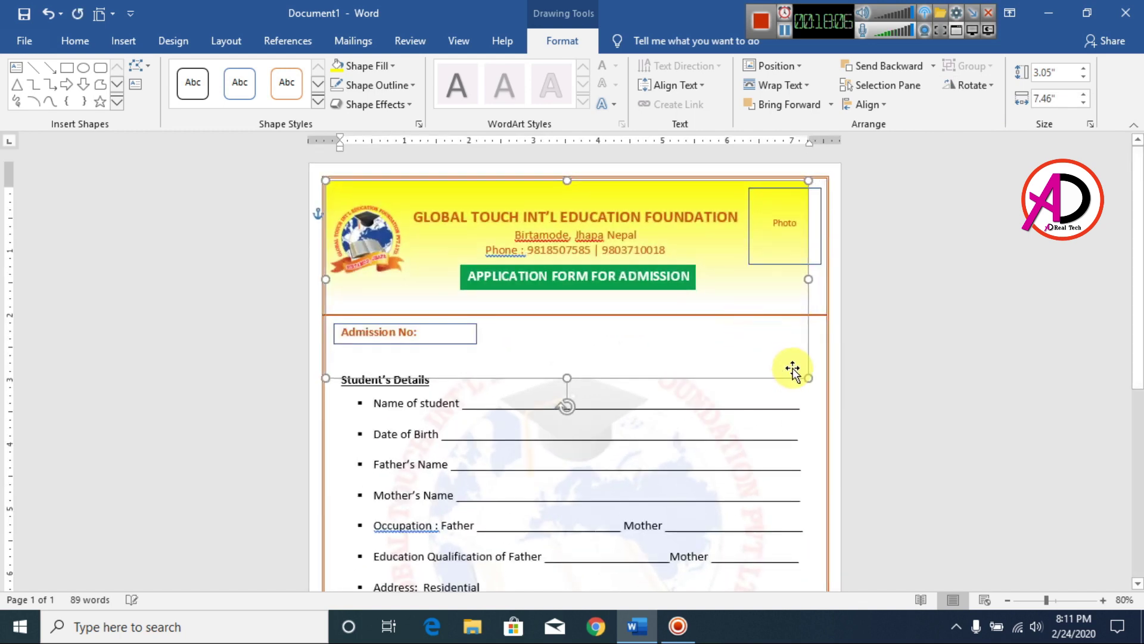
pyautogui.moveTo(809, 278); pyautogui.dragTo(828, 278)
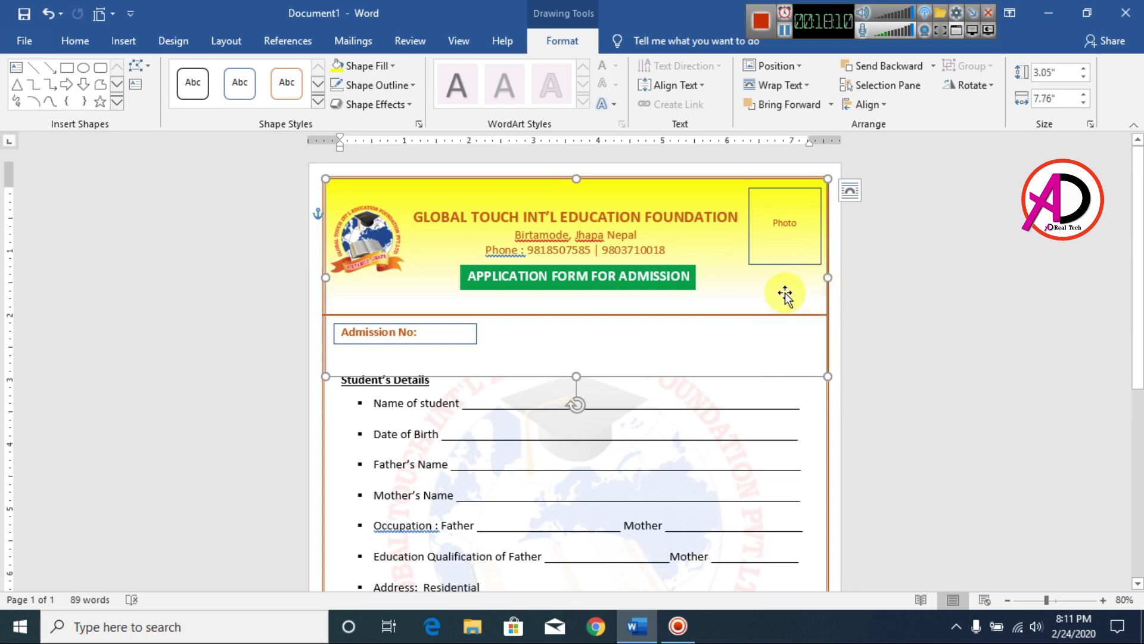
pyautogui.click(948, 355)
# Widen the yellow footer band to the page border and nudge it down onto it.
pyautogui.scroll(-1, 938, 361)
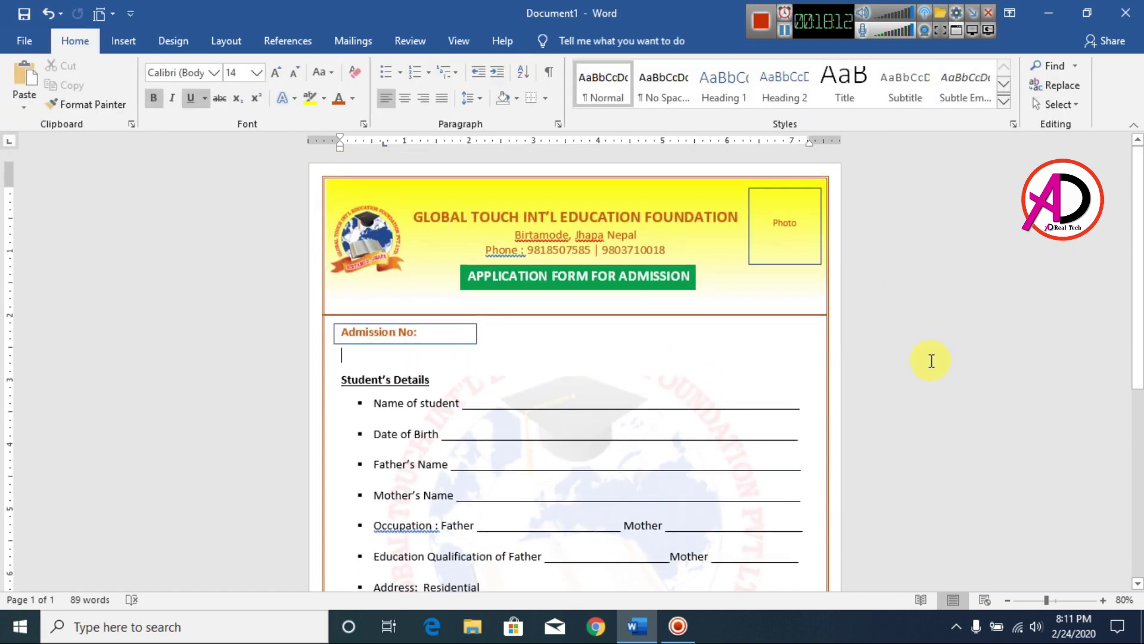
pyautogui.scroll(-6, 933, 358)
pyautogui.click(794, 500)
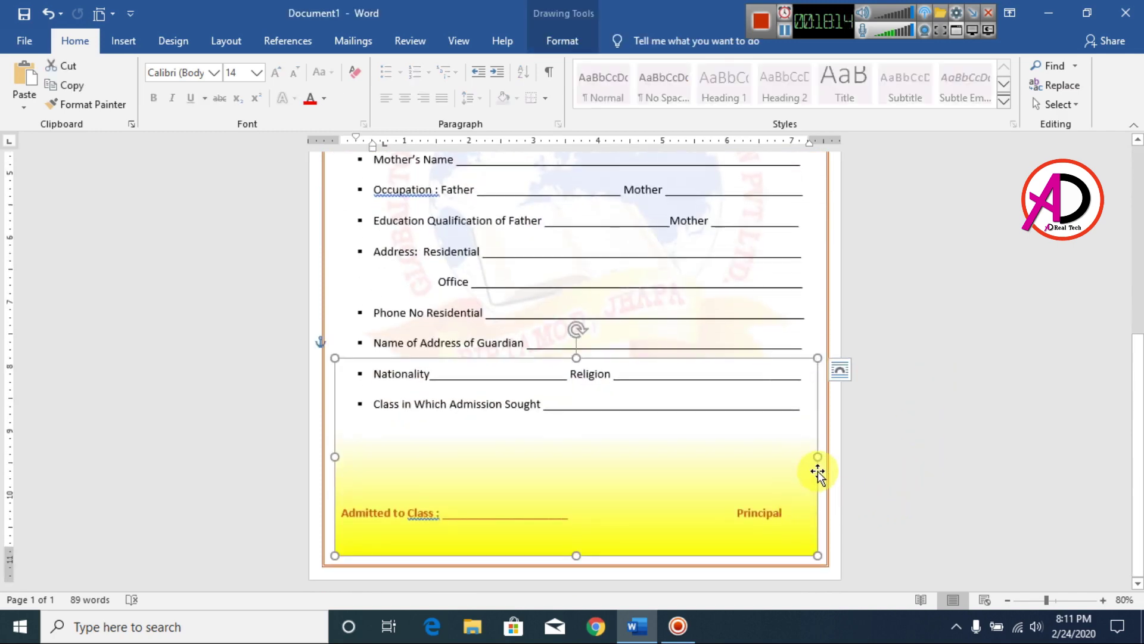
pyautogui.moveTo(824, 457); pyautogui.dragTo(828, 457)
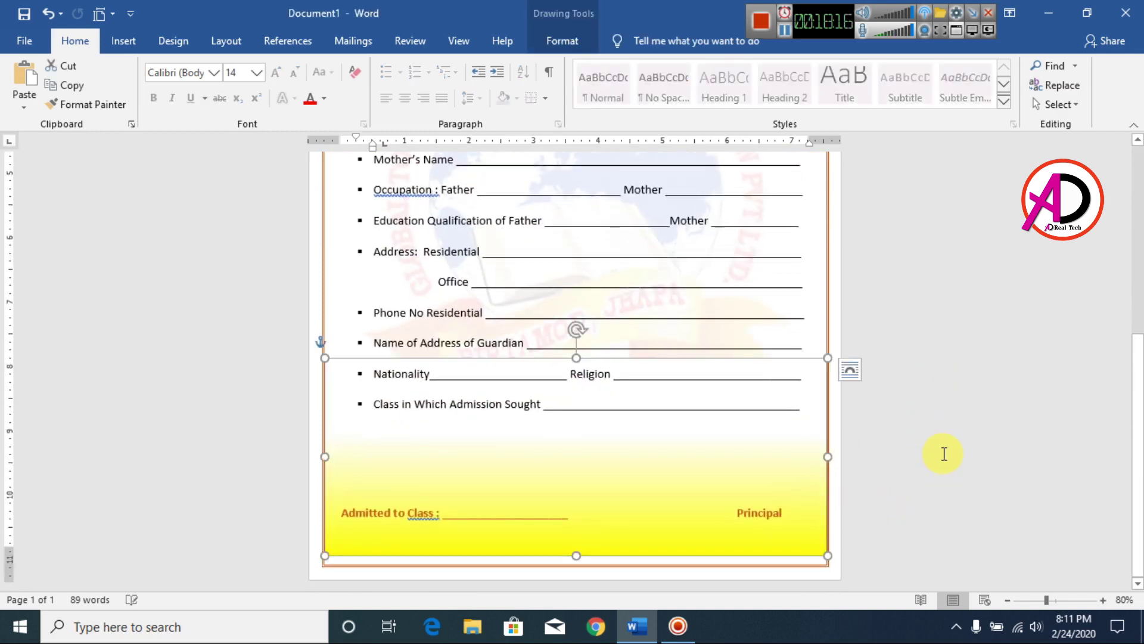
pyautogui.press('Down')
pyautogui.press('Down')
pyautogui.press('Down')
pyautogui.press('Down')
pyautogui.press('Down')
pyautogui.press('Down')
pyautogui.press('Down')
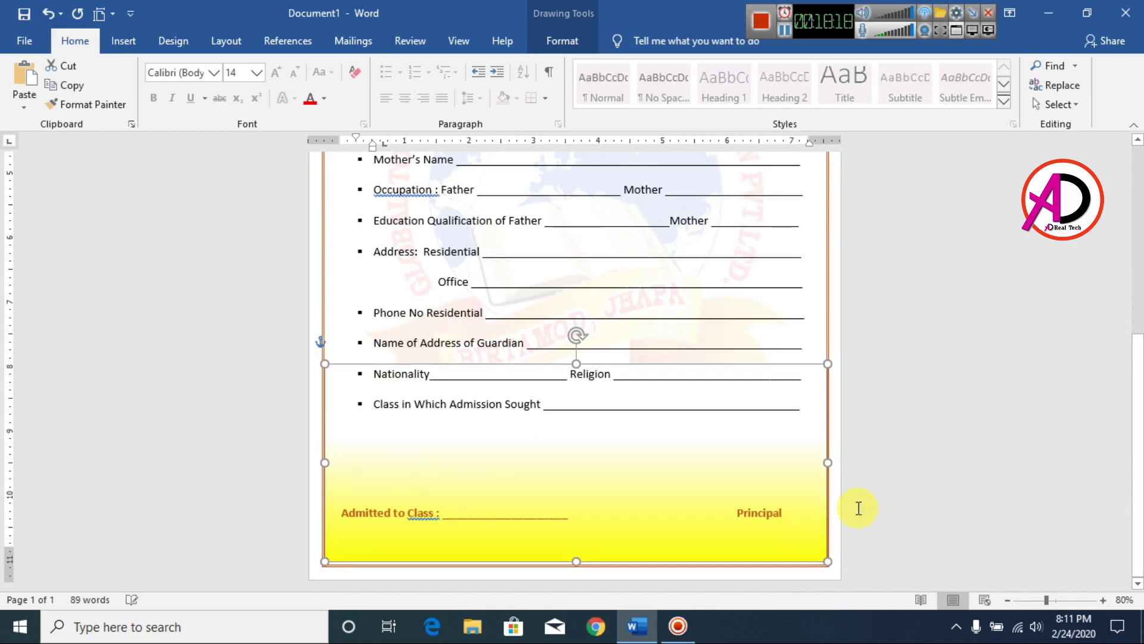
pyautogui.click(974, 463)
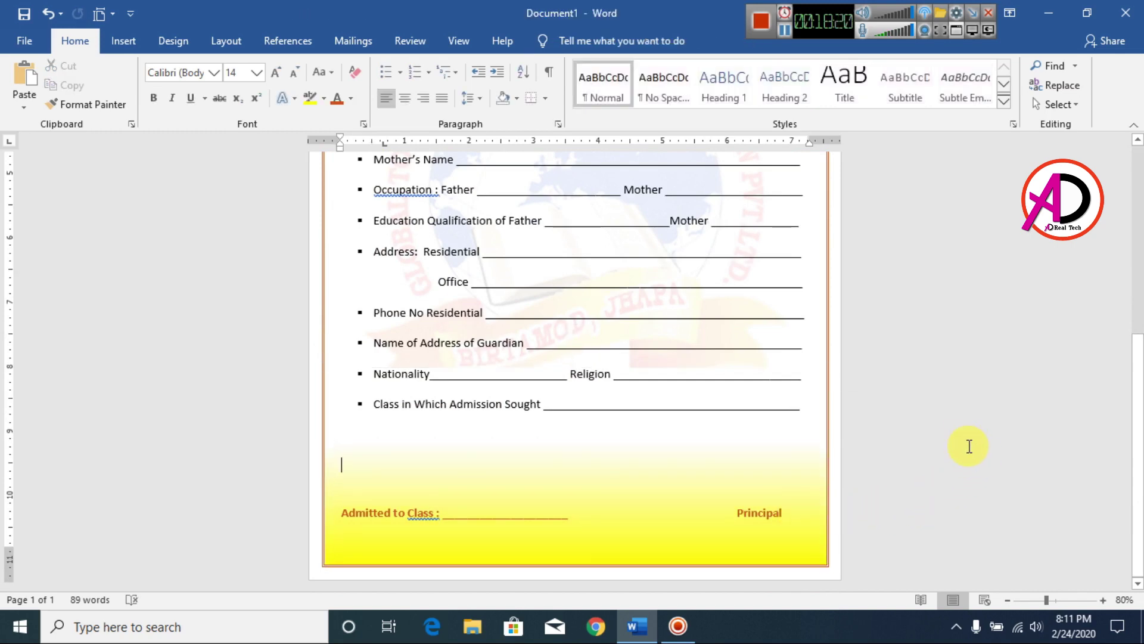
# Bold the student-detail lines from Name of student through Class in Which Admission Sought.
pyautogui.scroll(-7, 931, 417)
pyautogui.scroll(5, 932, 421)
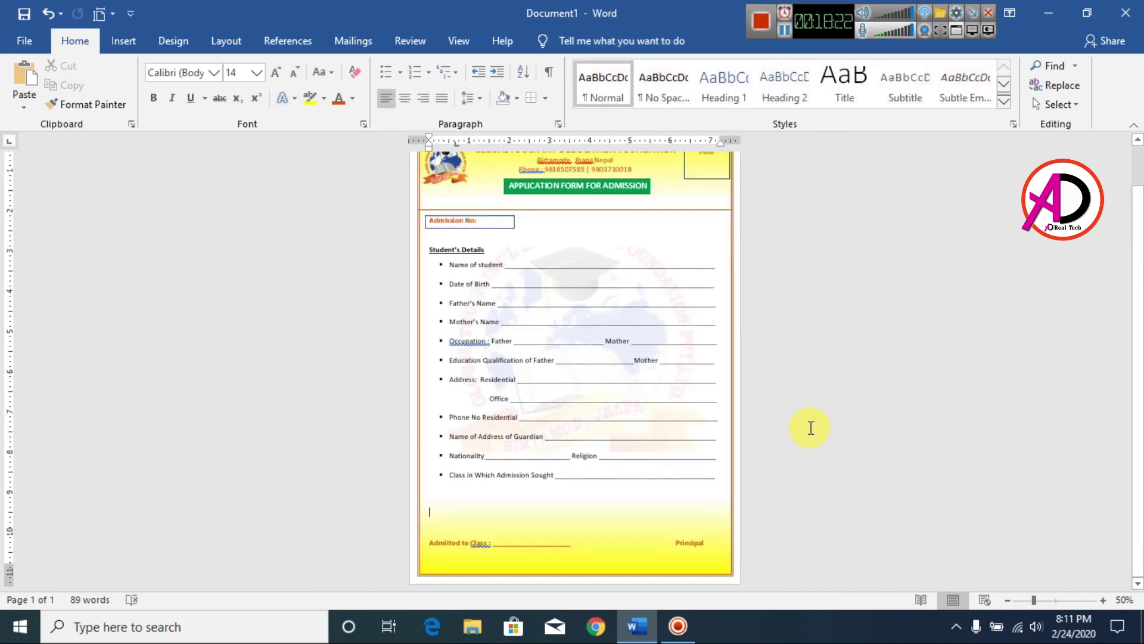
pyautogui.scroll(-3, 781, 450)
pyautogui.scroll(4, 774, 452)
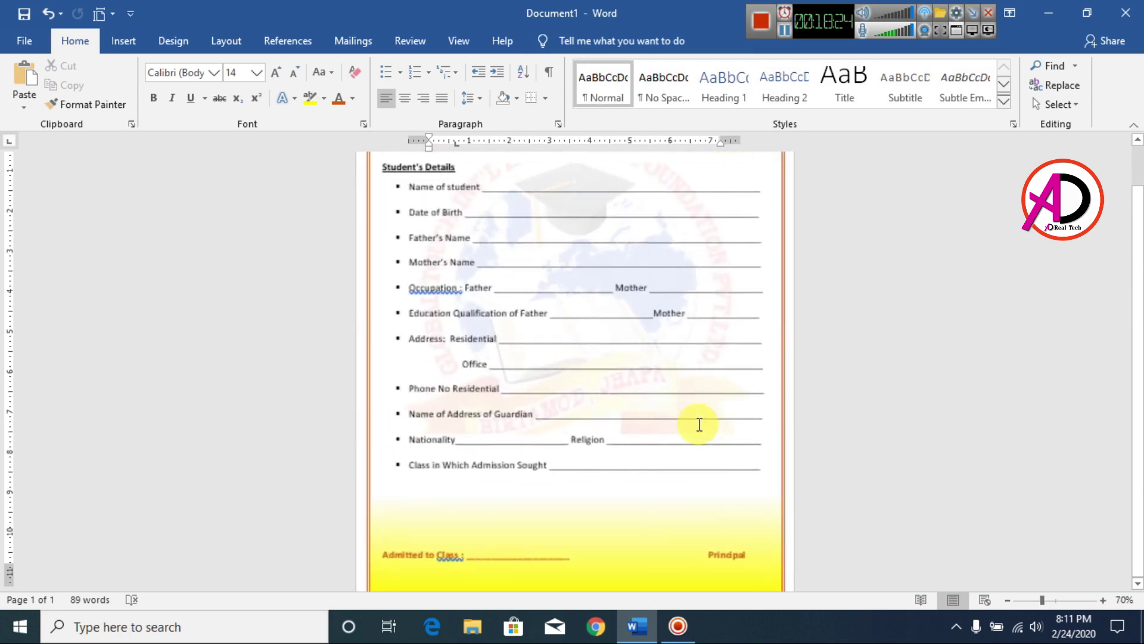
pyautogui.click(447, 279)
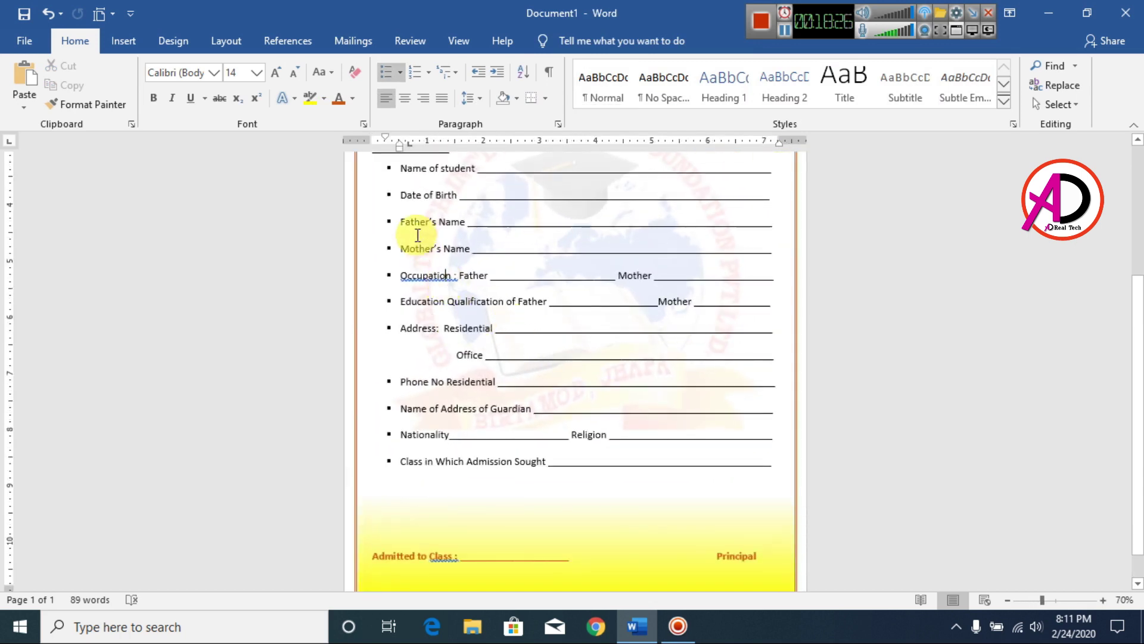
pyautogui.moveTo(387, 169); pyautogui.dragTo(750, 452)
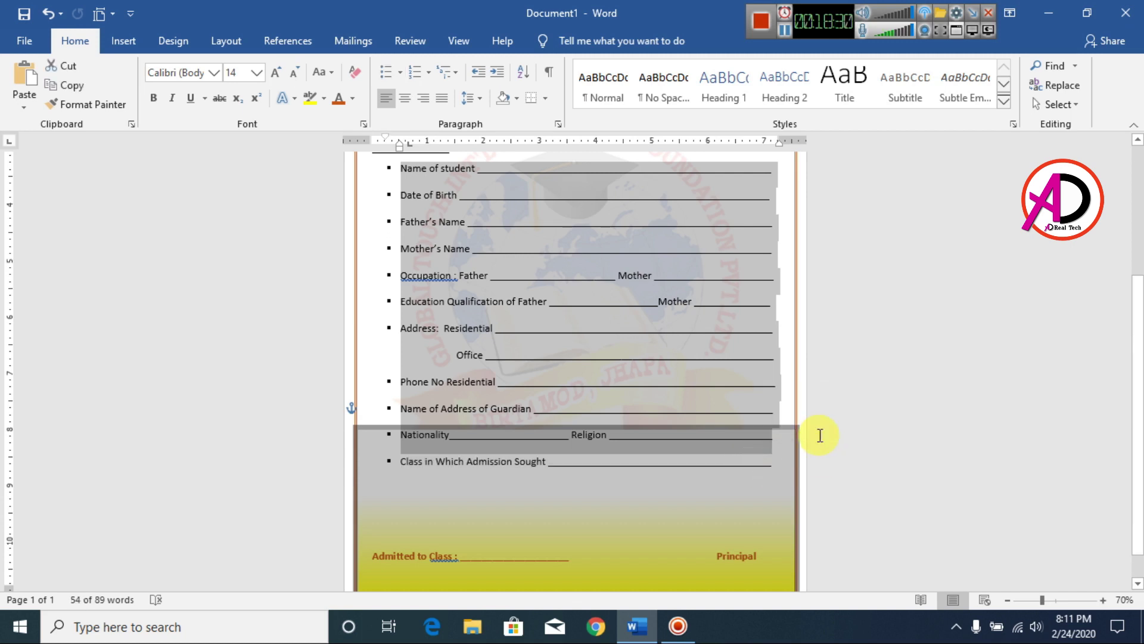
pyautogui.hotkey('shift', 'Down')
pyautogui.click(156, 98)
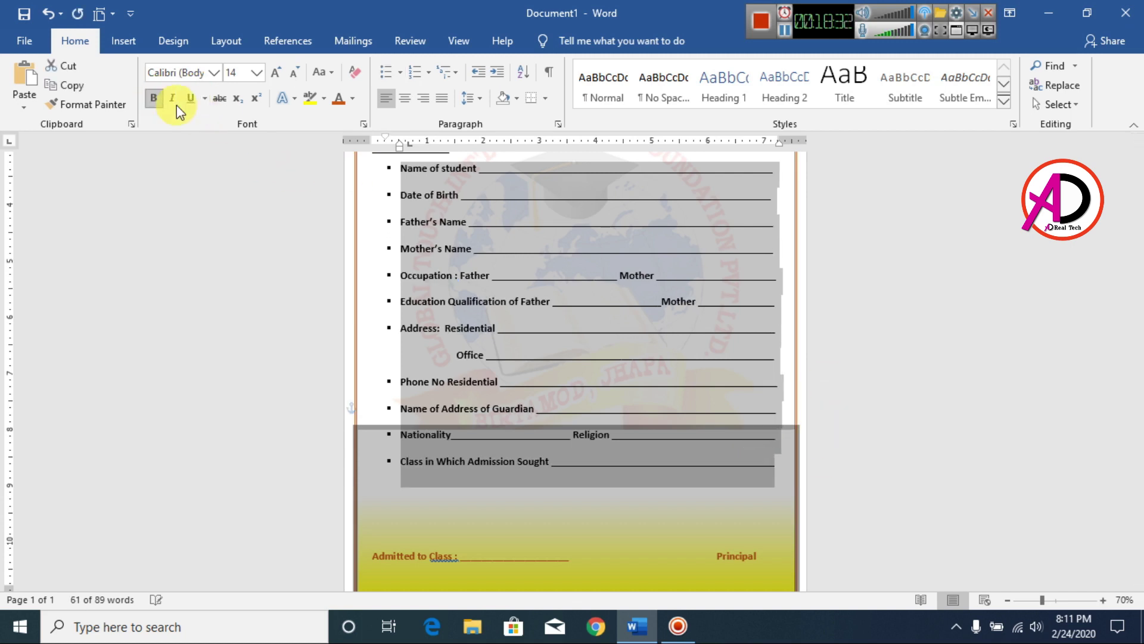
pyautogui.click(853, 387)
pyautogui.scroll(5, 852, 386)
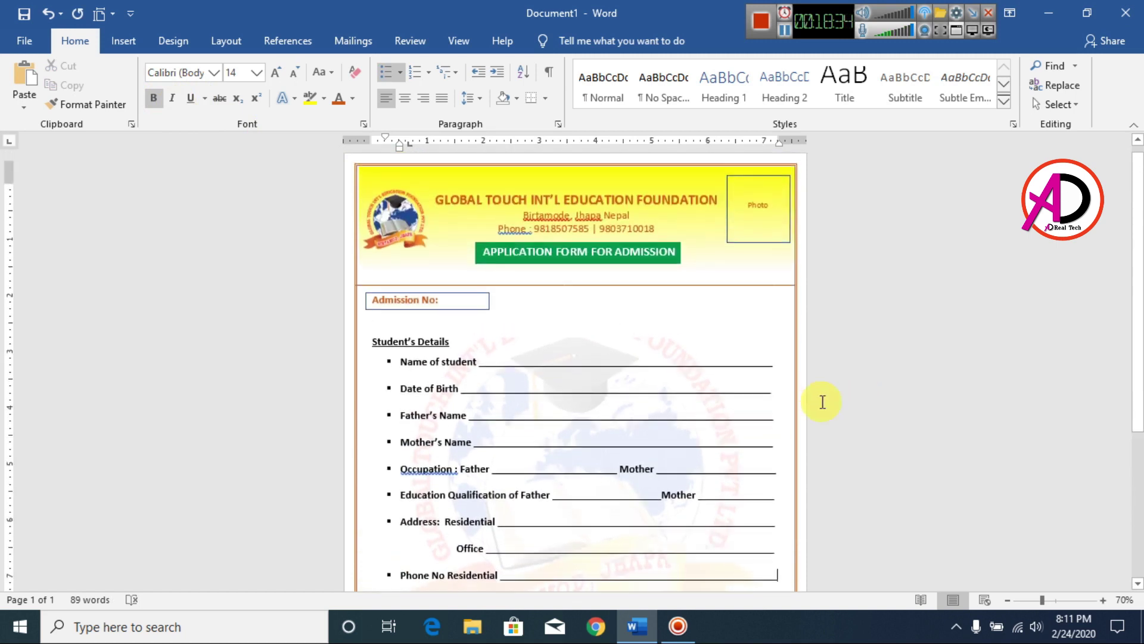
pyautogui.click(765, 191)
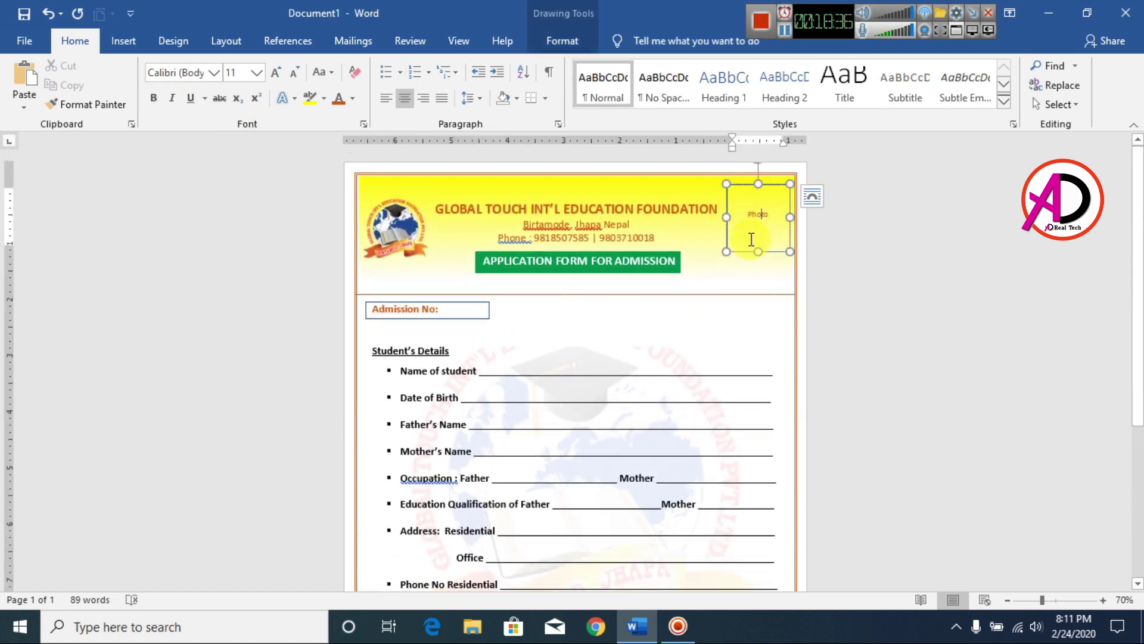
# Move the Photo box slightly to the left.
pyautogui.moveTo(746, 251); pyautogui.dragTo(741, 250)
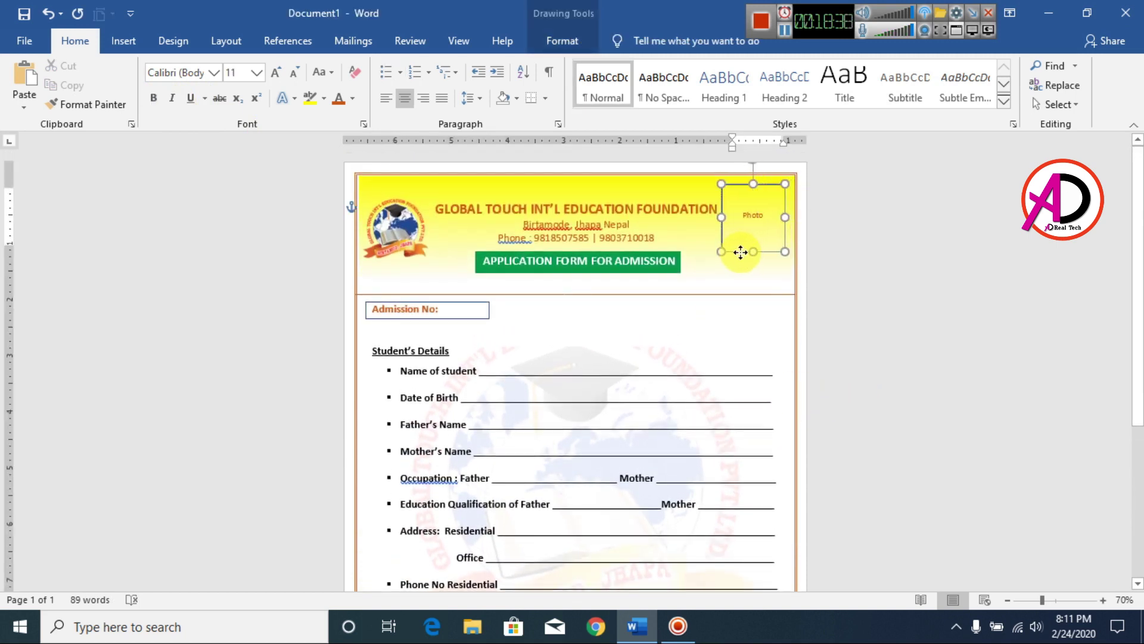
pyautogui.click(845, 278)
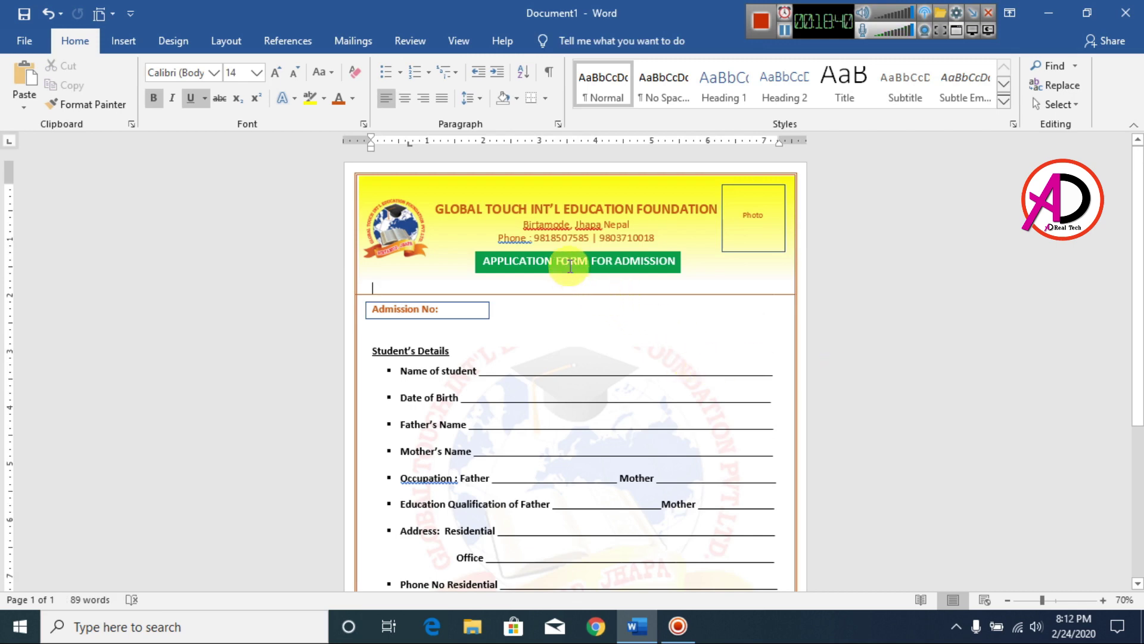
pyautogui.scroll(3, 650, 311)
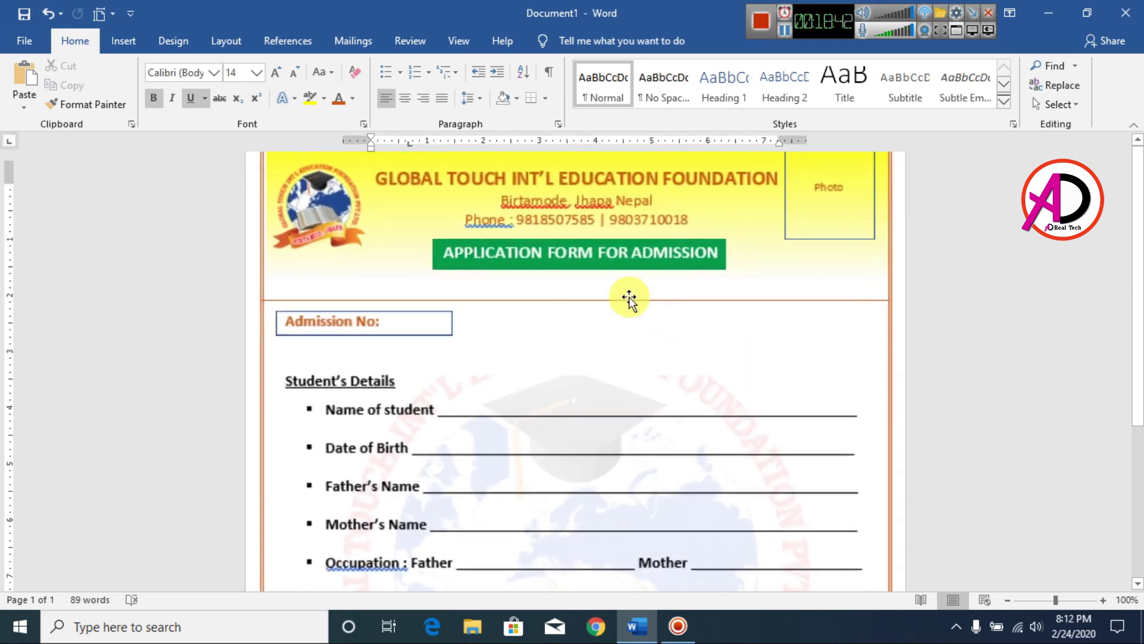
# Accept the spelling correction so the header line reads 'Phone:'.
pyautogui.click(585, 262)
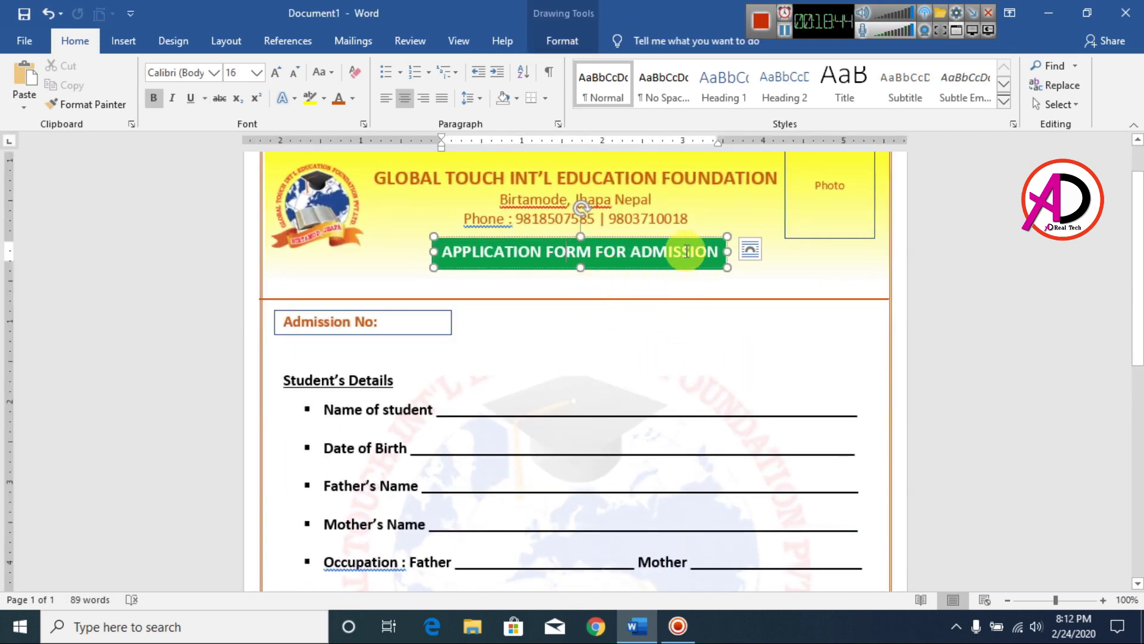
pyautogui.click(1011, 293)
pyautogui.rightClick(490, 220)
pyautogui.click(476, 244)
pyautogui.scroll(-5, 858, 338)
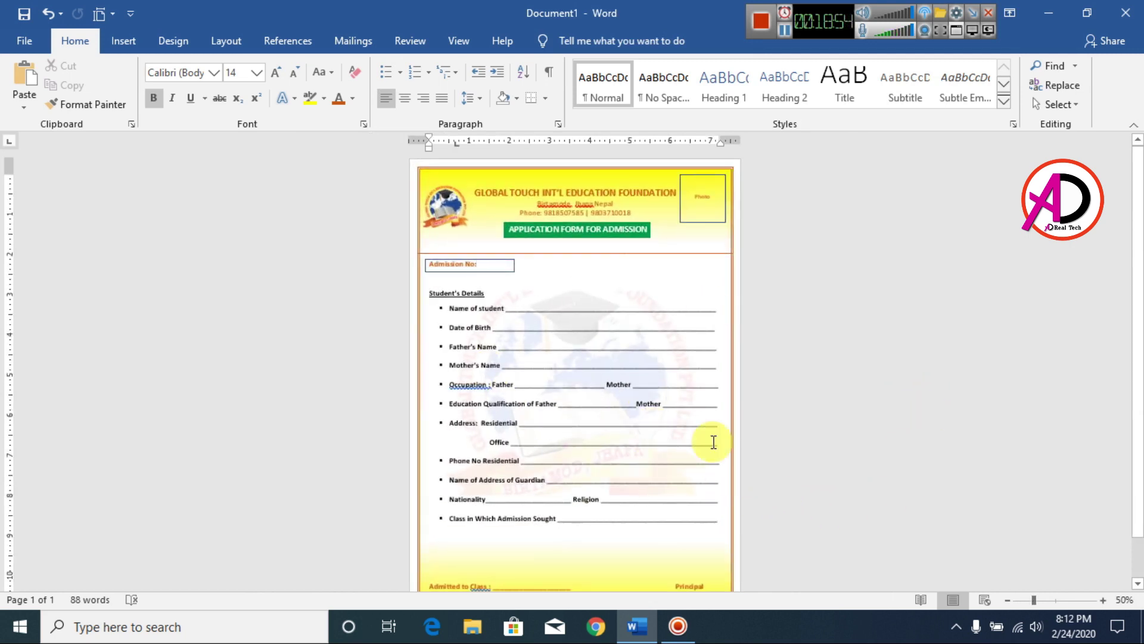
# Raise the yellow header band's top edge and nudge it slightly left.
pyautogui.click(525, 181)
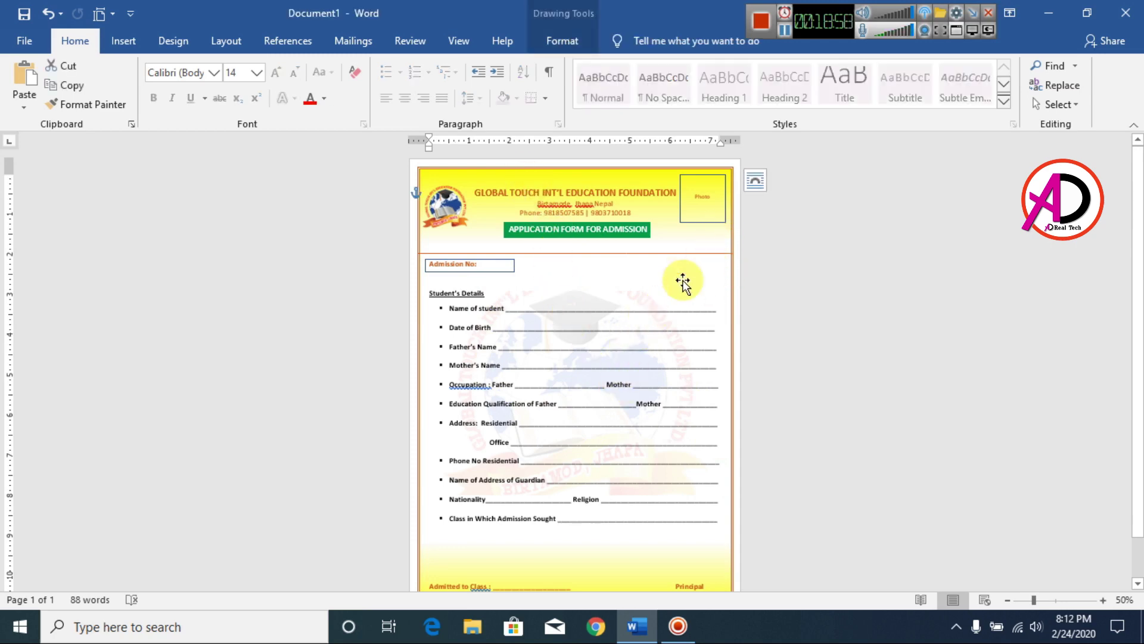
pyautogui.keyDown('ctrl'); pyautogui.scroll(7, 824, 296); pyautogui.keyUp('ctrl')
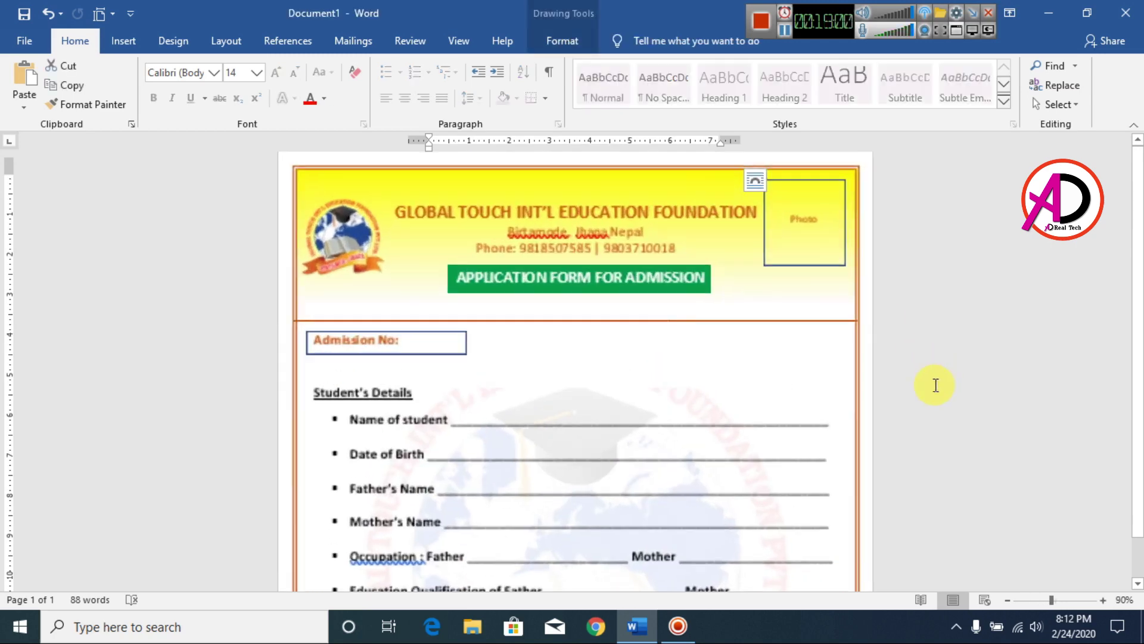
pyautogui.click(664, 202)
pyautogui.scroll(10, 664, 203)
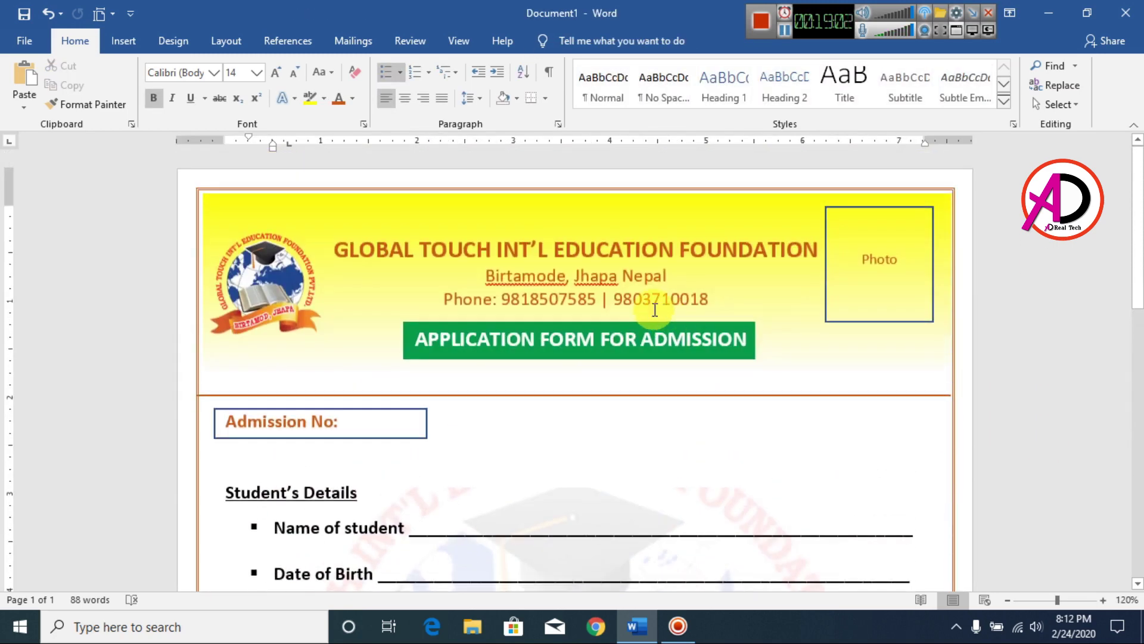
pyautogui.click(576, 209)
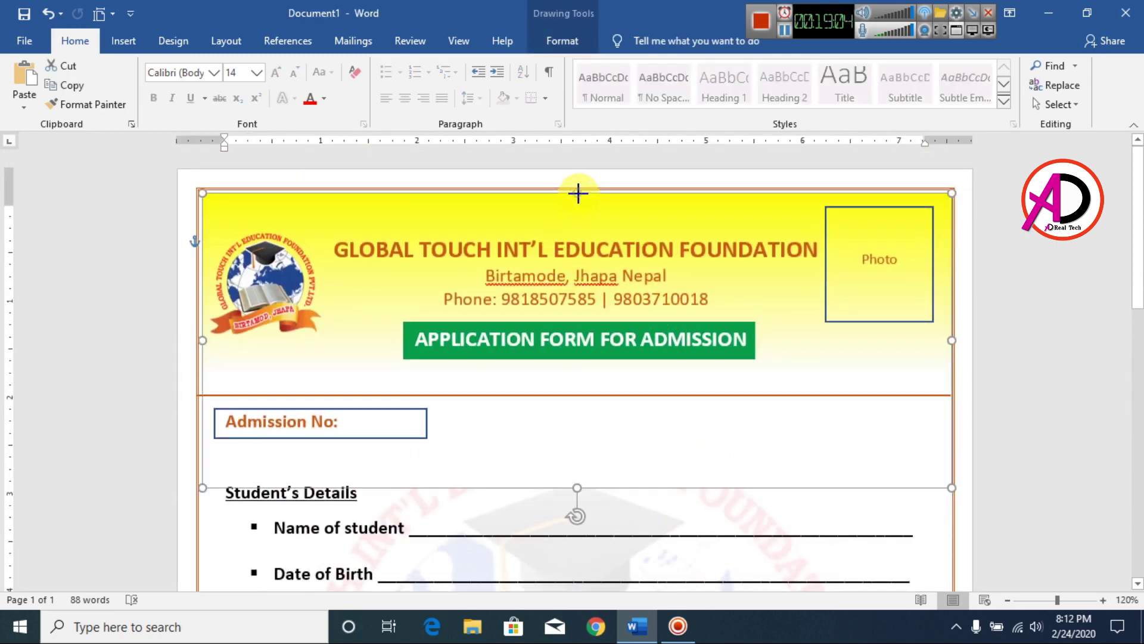
pyautogui.moveTo(579, 189); pyautogui.dragTo(581, 186)
pyautogui.press('Left')
pyautogui.press('Left')
pyautogui.press('Left')
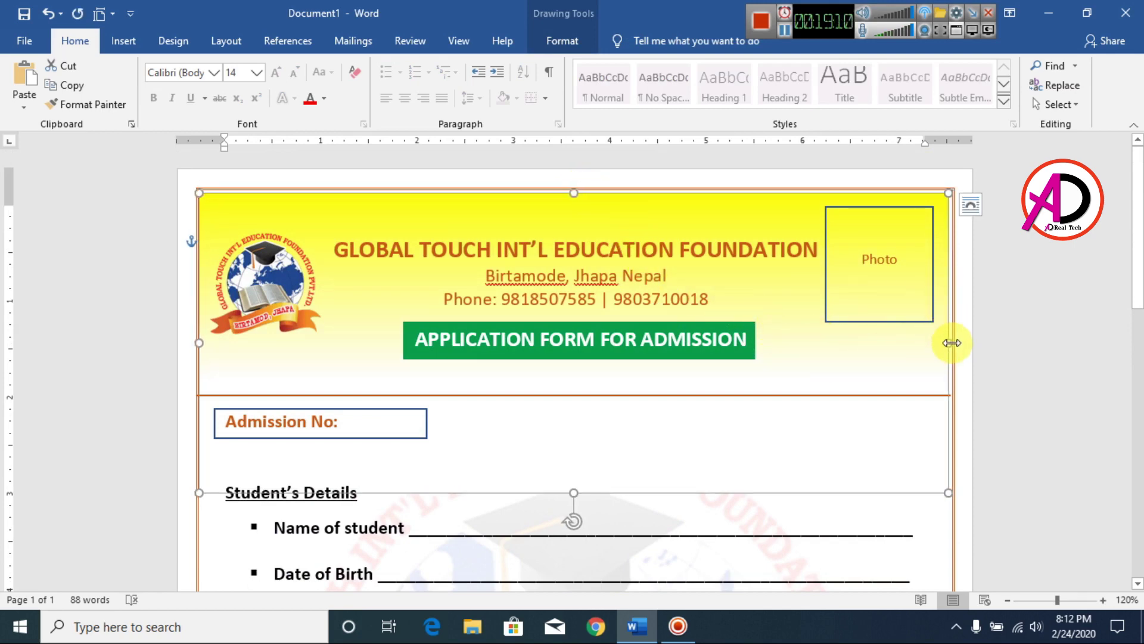
# Widen the header band to the right page edge and shorten it to end above Admission No.
pyautogui.moveTo(948, 344); pyautogui.dragTo(953, 343)
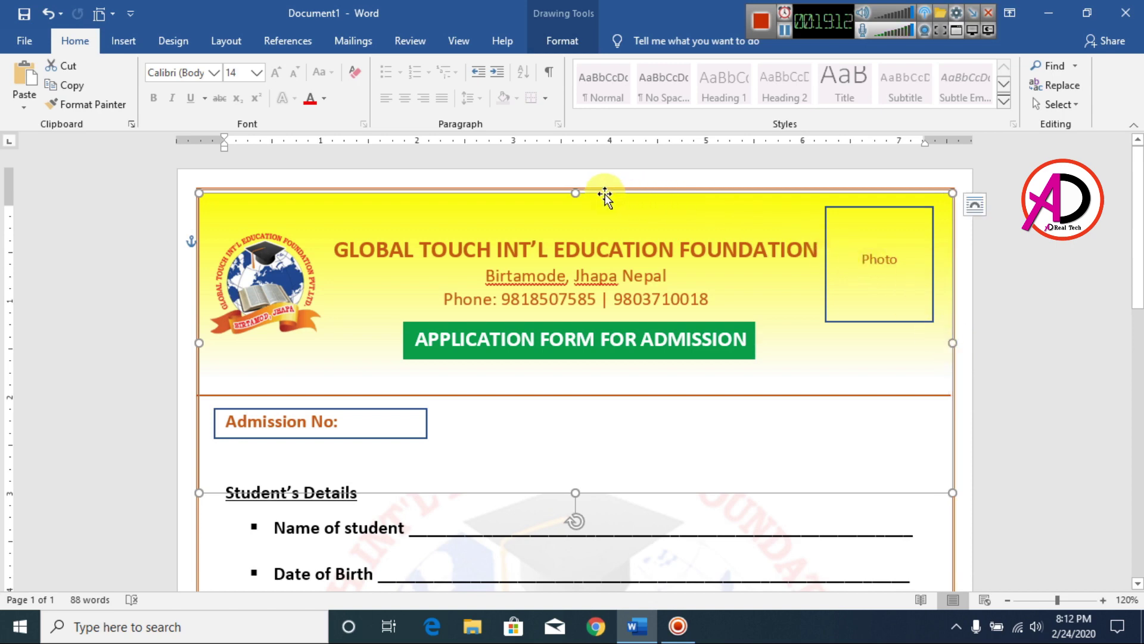
pyautogui.moveTo(577, 189); pyautogui.dragTo(576, 187)
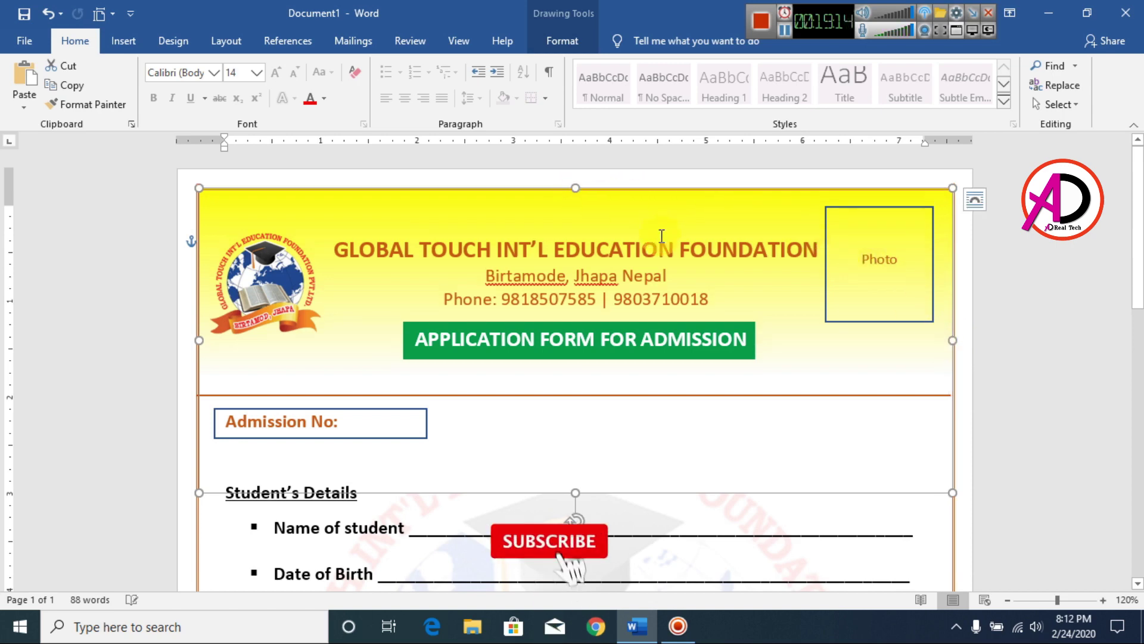
pyautogui.moveTo(578, 492); pyautogui.dragTo(585, 416)
pyautogui.click(1054, 447)
pyautogui.scroll(-7, 1054, 447)
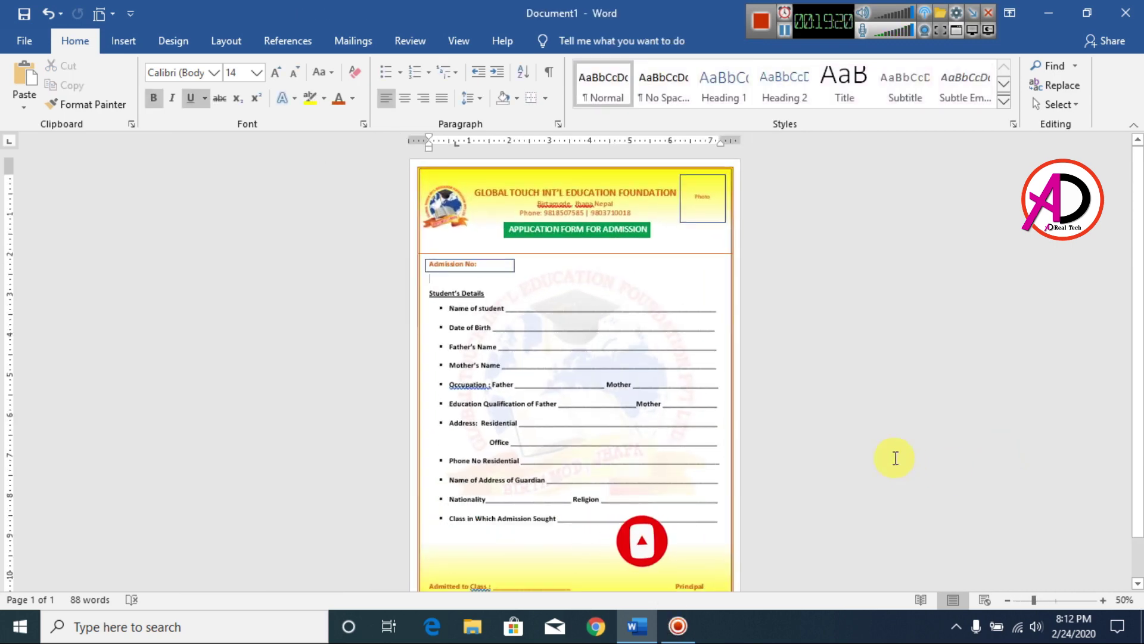
pyautogui.scroll(1, 565, 362)
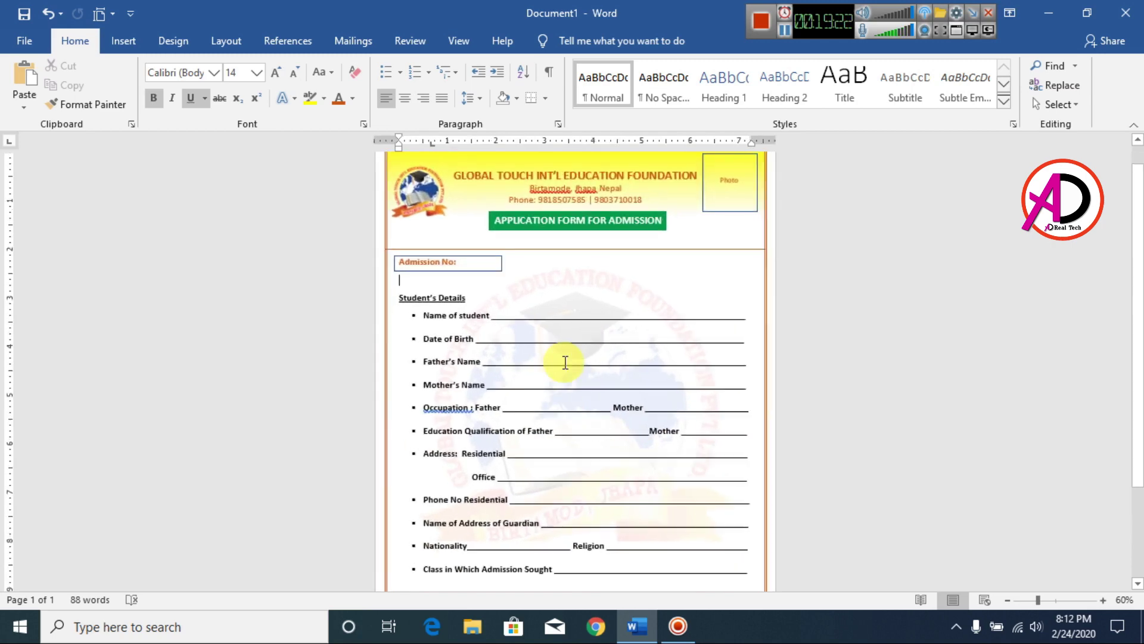